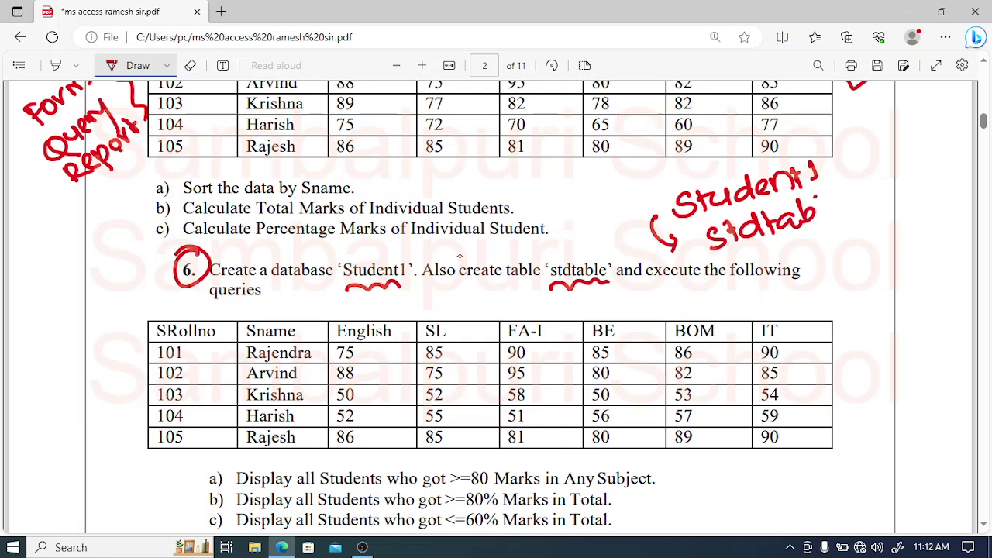
Draw a brace beside the question 6 table and underline the word "queries" above it.
mouse_move(136, 324)
mouse_down()
mouse_move(127, 331)
mouse_move(154, 468)
mouse_up()
drag(219, 308, 274, 297)
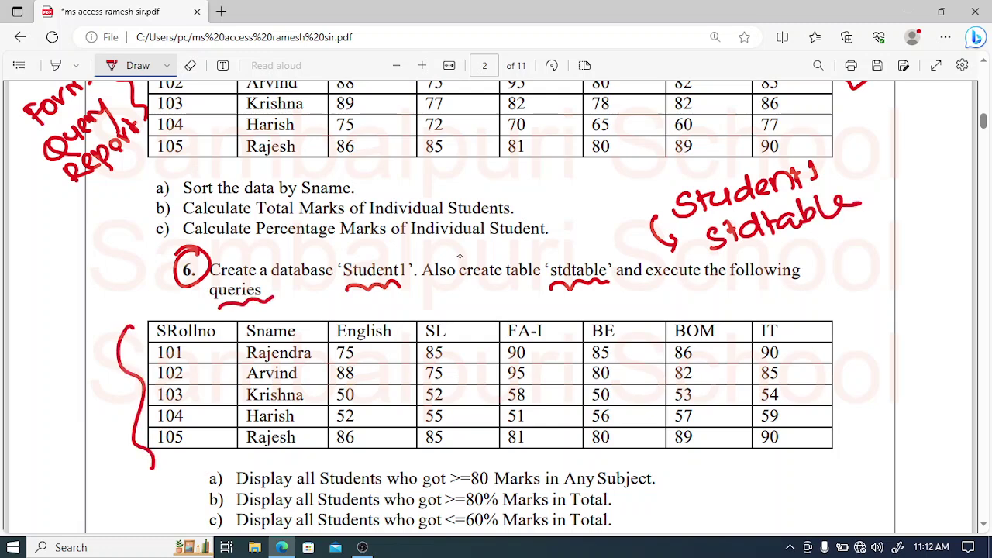
Mark query a) of question 6 with a stroke and a tick, and handwrite "Query" beside the table.
scroll(459, 256, down, 1)
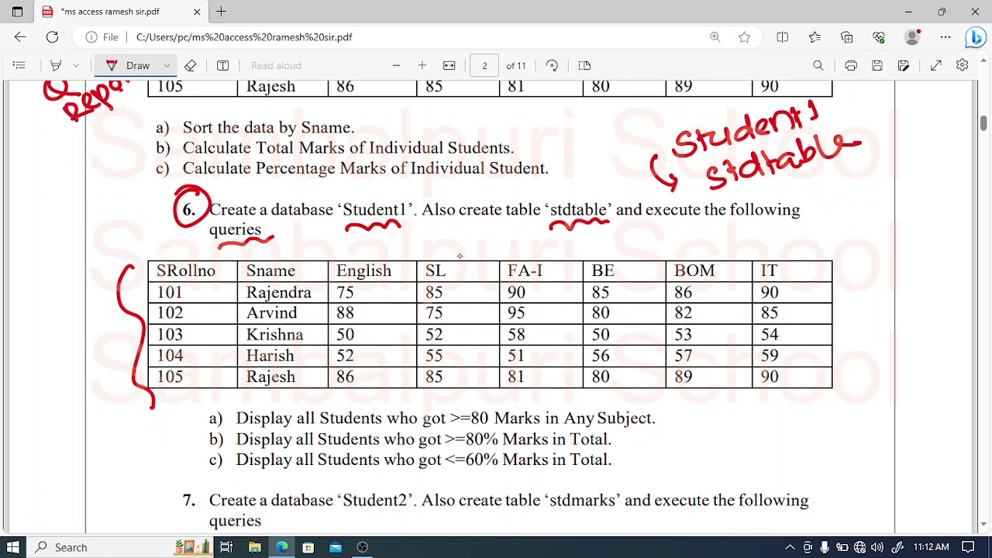
drag(207, 427, 222, 416)
mouse_move(663, 411)
mouse_down()
mouse_move(671, 419)
mouse_move(700, 397)
mouse_up()
mouse_move(855, 239)
mouse_down()
mouse_move(868, 262)
mouse_move(878, 237)
mouse_move(907, 245)
mouse_move(885, 260)
mouse_move(919, 232)
mouse_up()
mouse_move(916, 234)
mouse_down()
mouse_move(932, 231)
mouse_move(928, 271)
mouse_up()
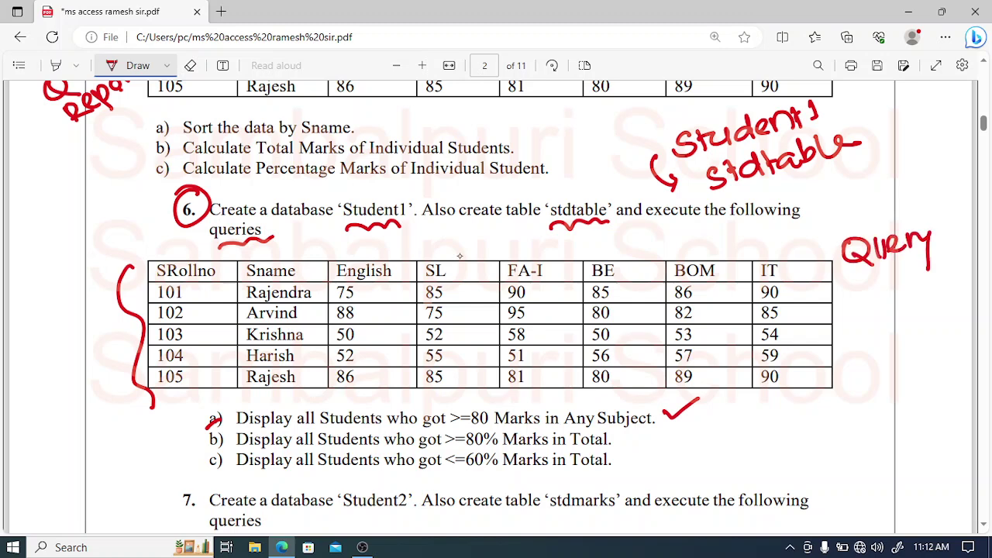
Mark queries b) and c) of question 6 with strokes and ticks, underlining 80% in query b).
drag(215, 438, 205, 450)
drag(468, 448, 498, 446)
drag(619, 432, 643, 426)
drag(196, 475, 216, 462)
drag(620, 458, 655, 450)
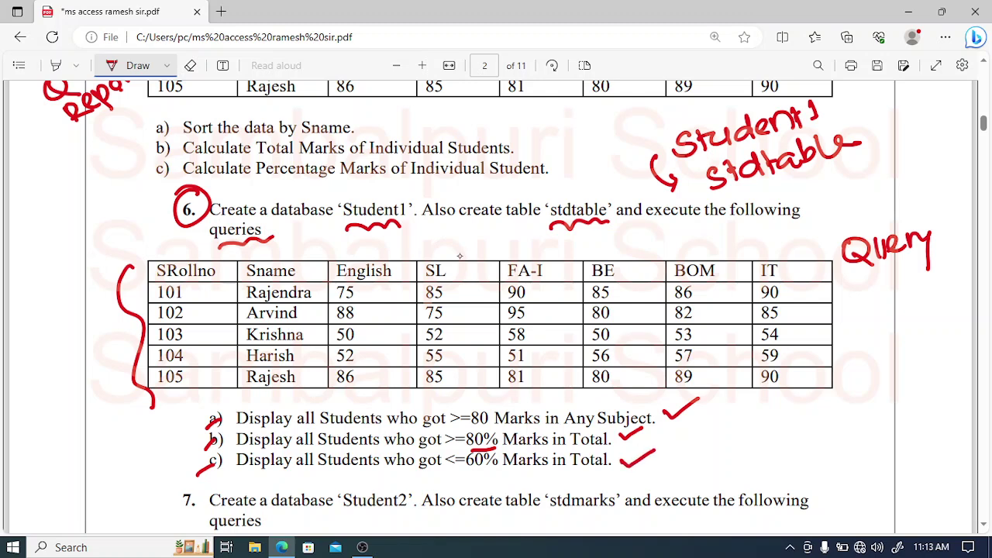
Draw ticks above the previous question's marks table and beside its tasks a) to c).
scroll(459, 256, up, 5)
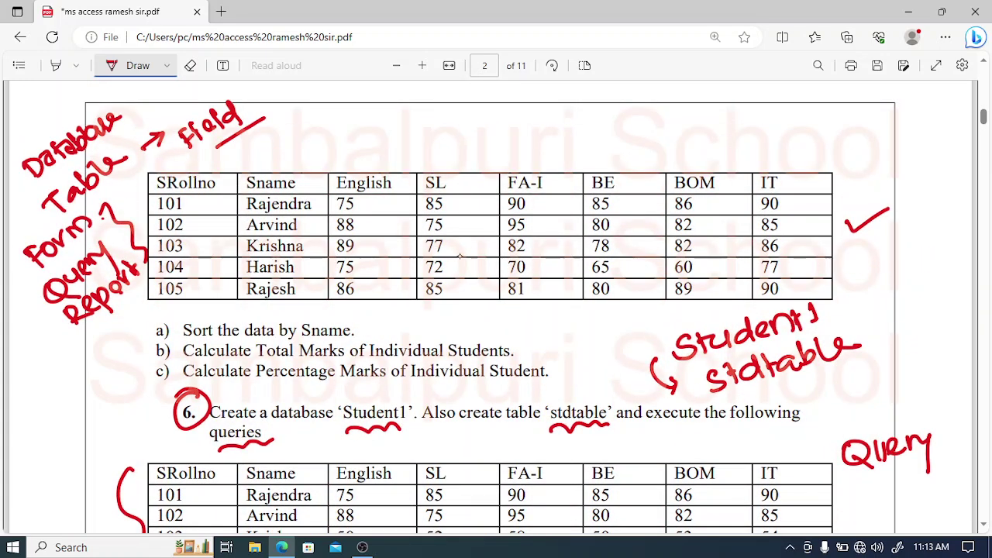
drag(528, 143, 569, 133)
mouse_move(351, 329)
mouse_down()
mouse_move(385, 317)
mouse_move(468, 317)
mouse_up()
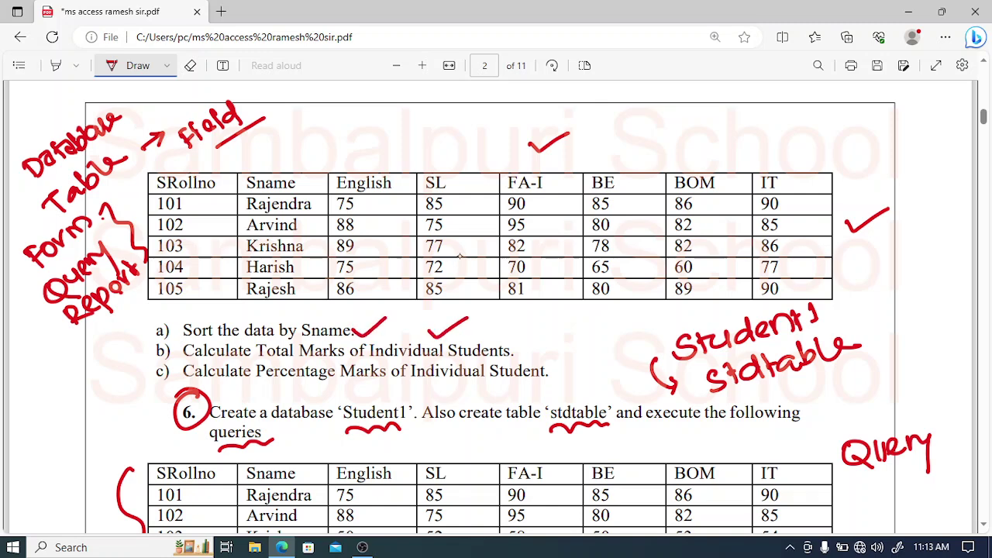
drag(553, 368, 594, 353)
scroll(491, 306, down, 3)
scroll(490, 307, down, 1)
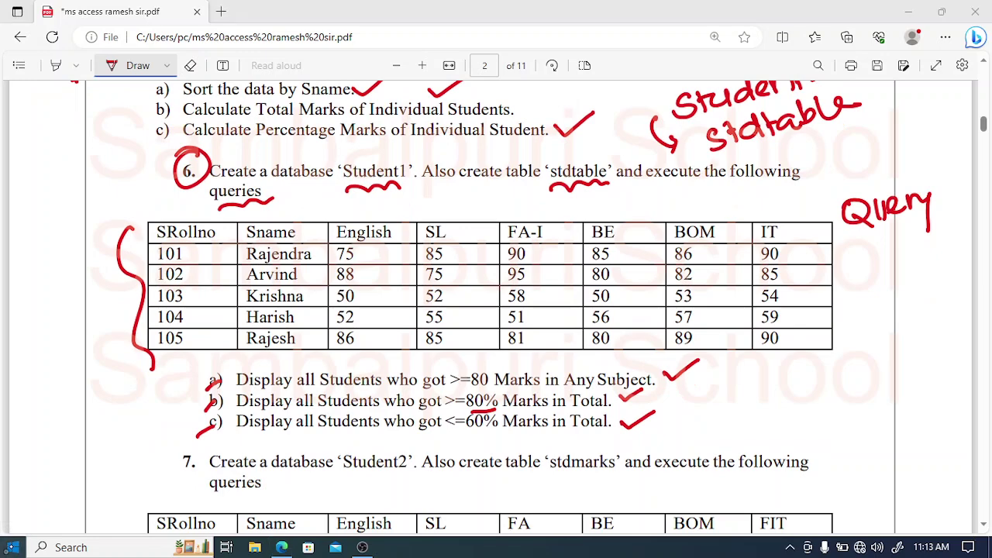
Launch Access 2016 and start a new blank desktop database.
click(14, 545)
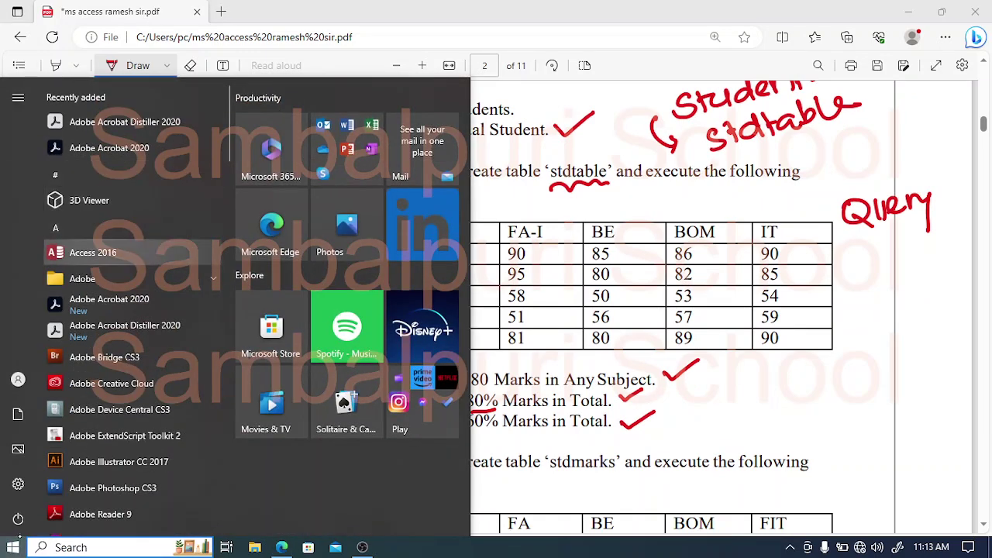
click(93, 252)
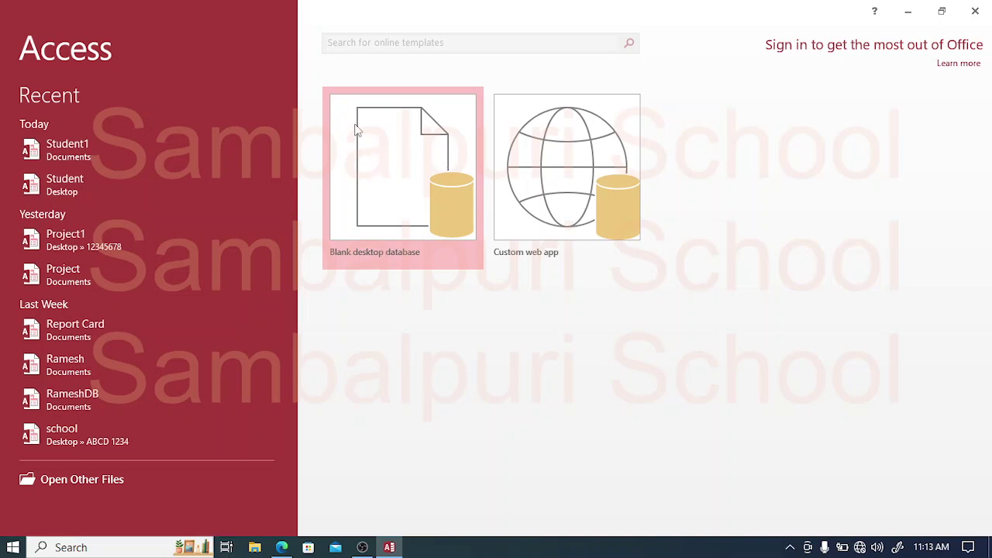
click(413, 151)
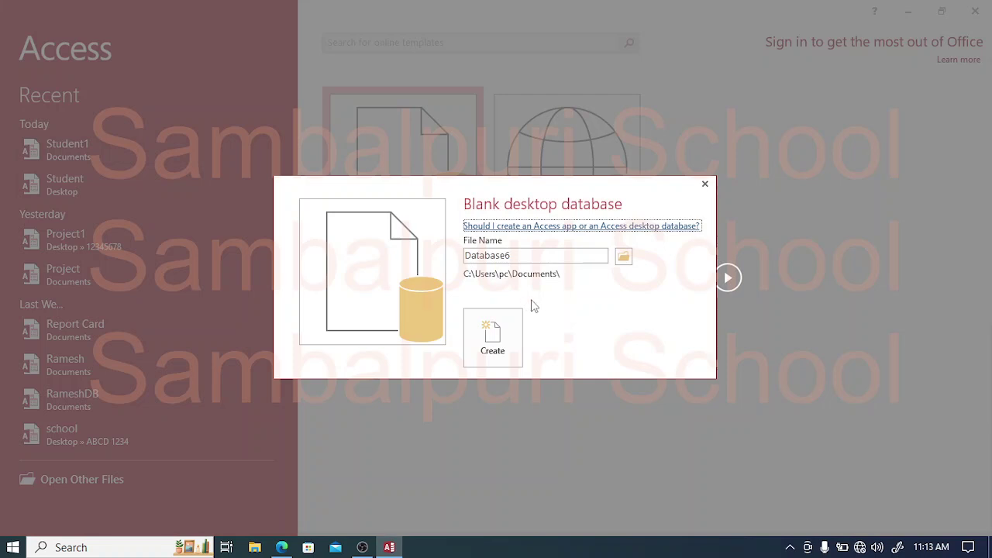
Set the new database's save location to the ABCD 1234 folder on the Desktop.
click(522, 254)
double_click(522, 255)
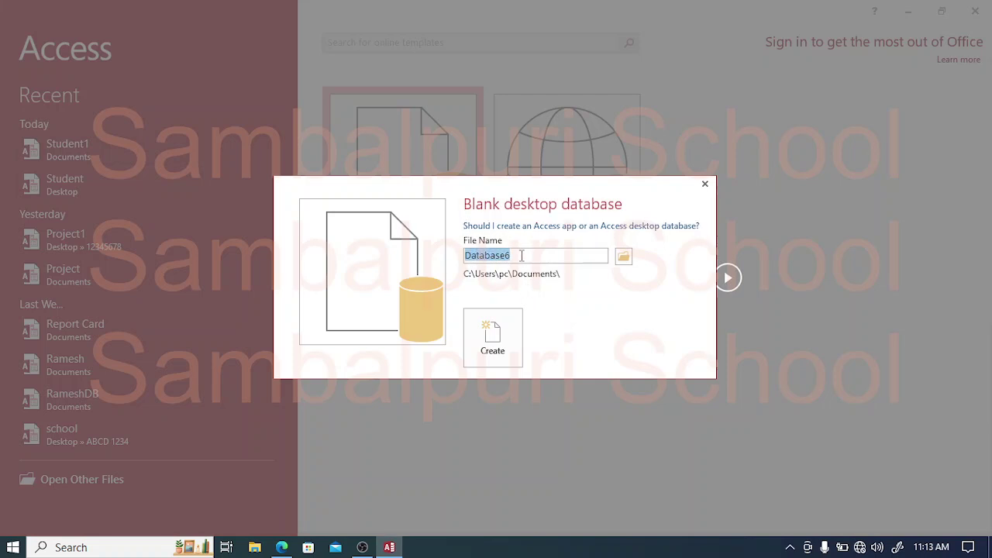
click(623, 259)
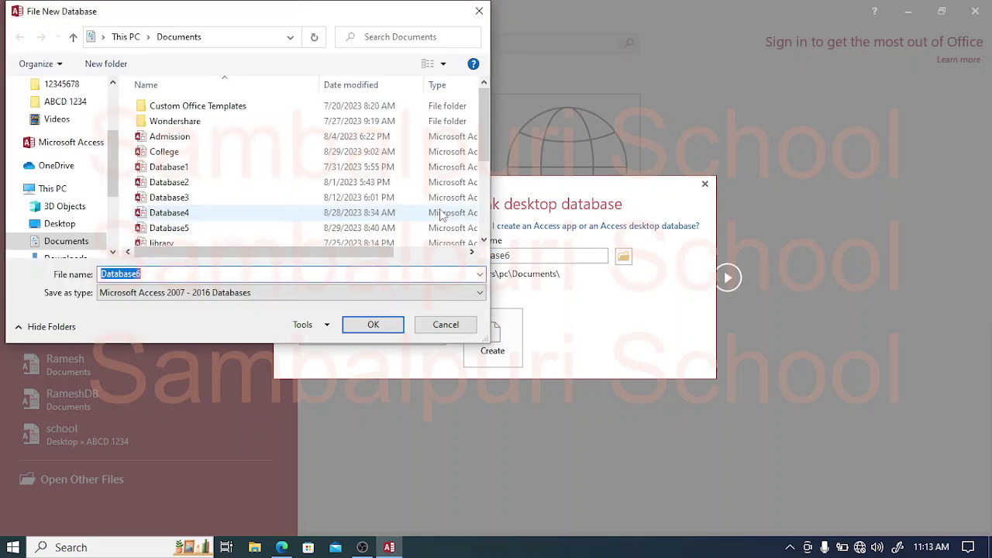
click(98, 103)
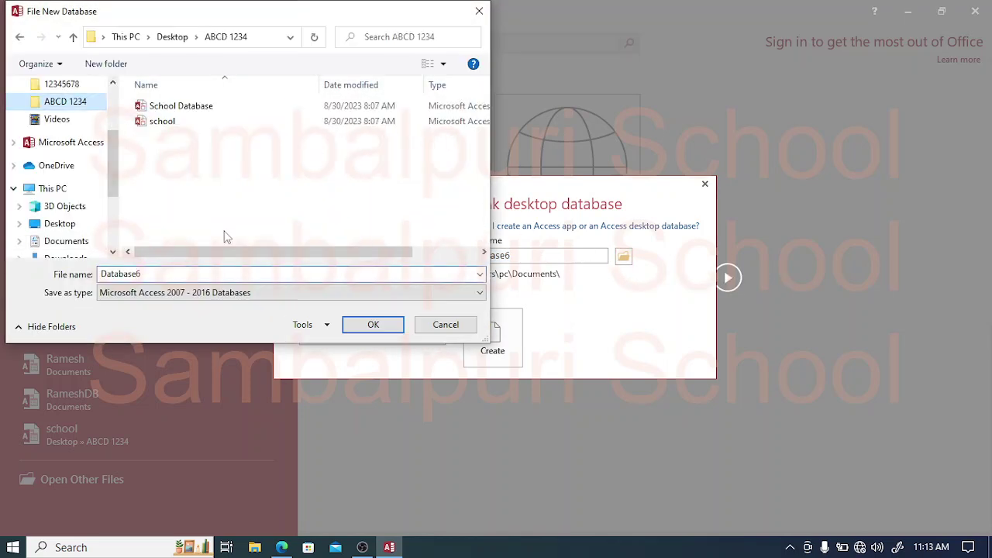
click(368, 327)
Name the new database Student1 and create it.
double_click(511, 256)
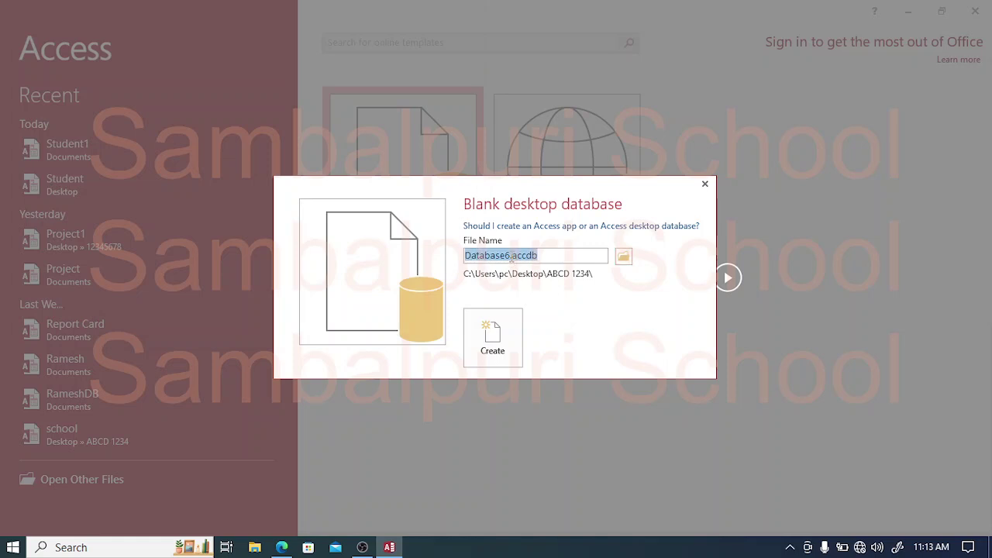
text(Stu)
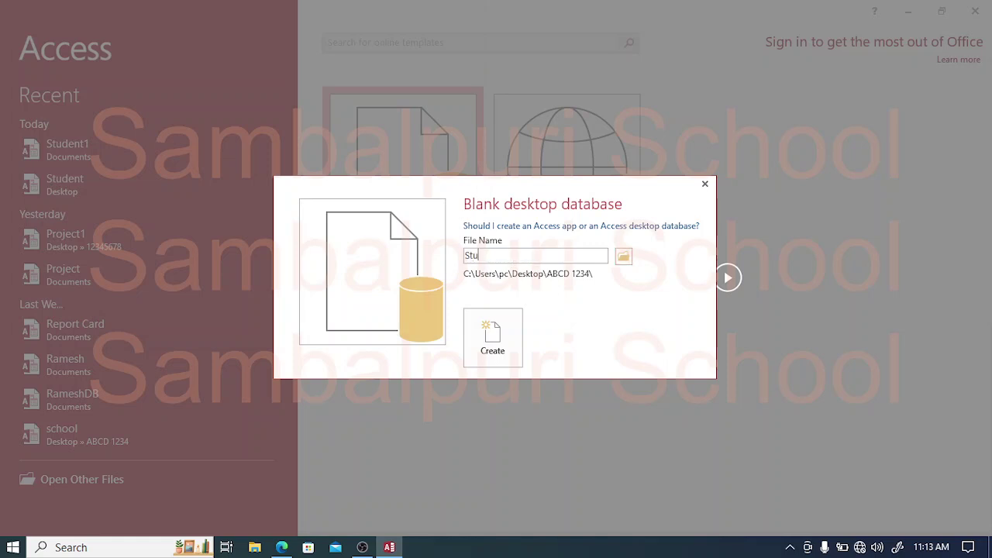
text(dent1)
click(483, 324)
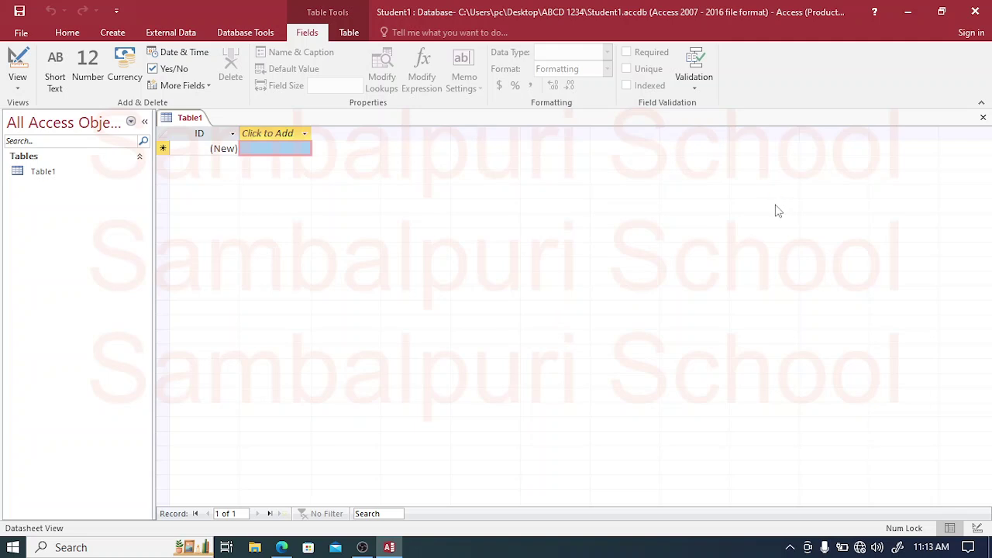
Switch the new table to Design View, saving it under the name stdtable.
click(17, 86)
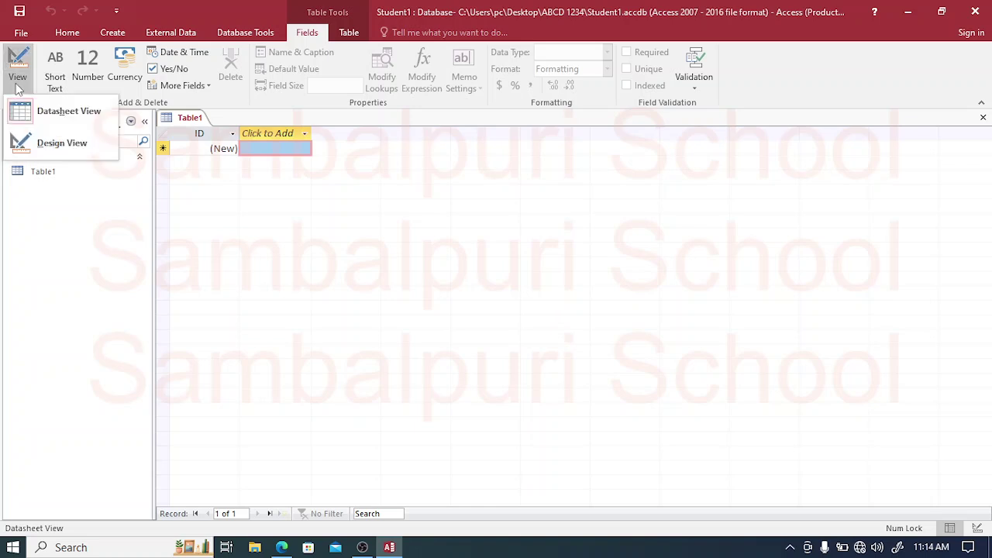
click(56, 138)
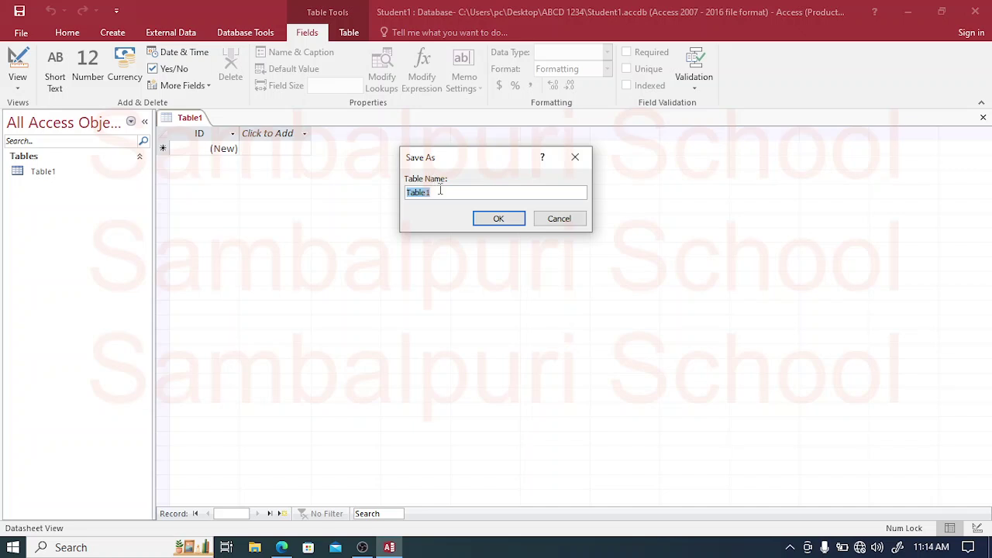
text(stdtable)
click(517, 221)
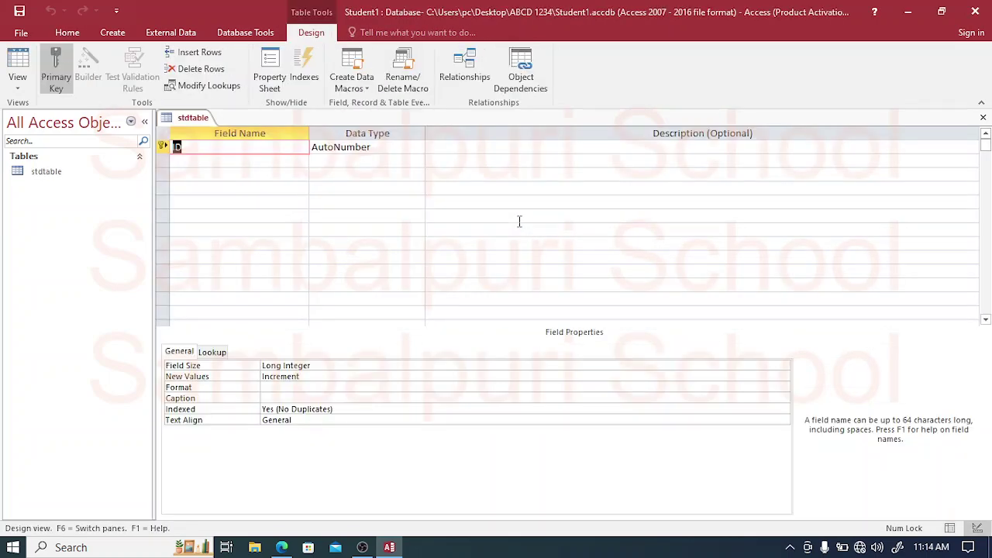
Switch to the PDF in Edge and draw a downward arrow above each column heading of the question 6 table.
click(281, 547)
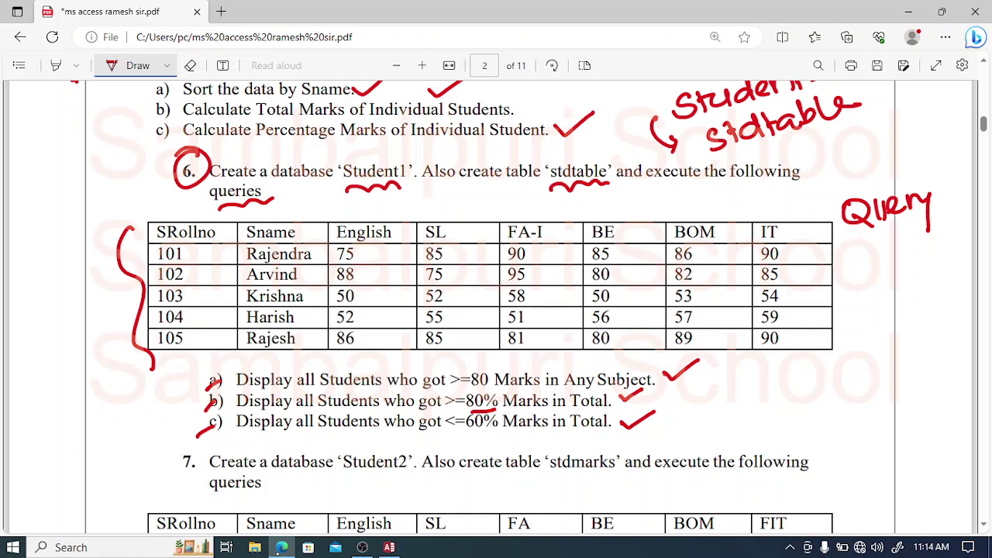
drag(171, 199, 182, 221)
drag(290, 193, 300, 210)
drag(359, 196, 369, 213)
drag(458, 198, 466, 222)
drag(473, 205, 468, 221)
drag(530, 193, 534, 219)
drag(609, 194, 618, 221)
drag(629, 206, 620, 221)
drag(677, 188, 685, 214)
drag(695, 198, 686, 215)
drag(762, 186, 771, 213)
drag(780, 197, 772, 214)
Return to Access and remove the primary key from the ID field of stdtable.
click(389, 547)
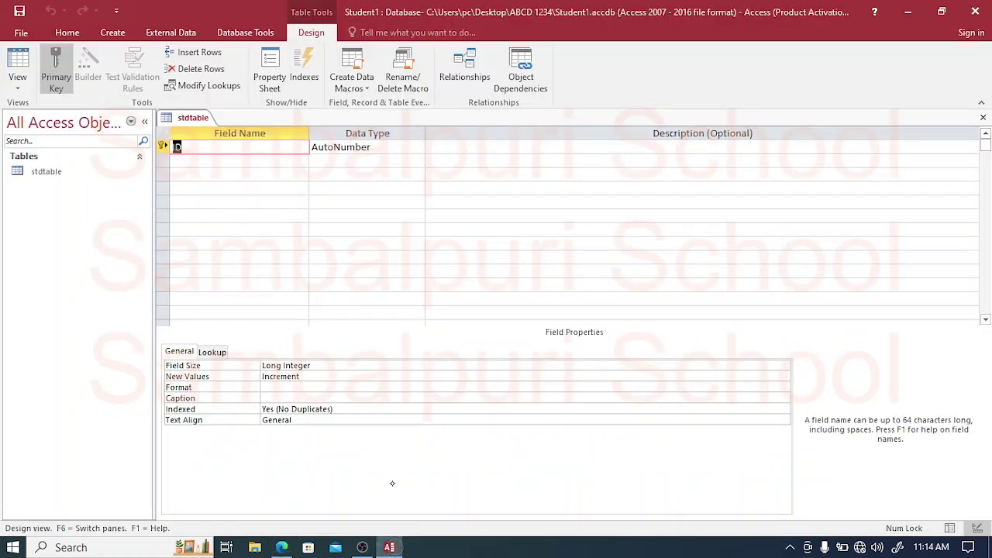
click(162, 148)
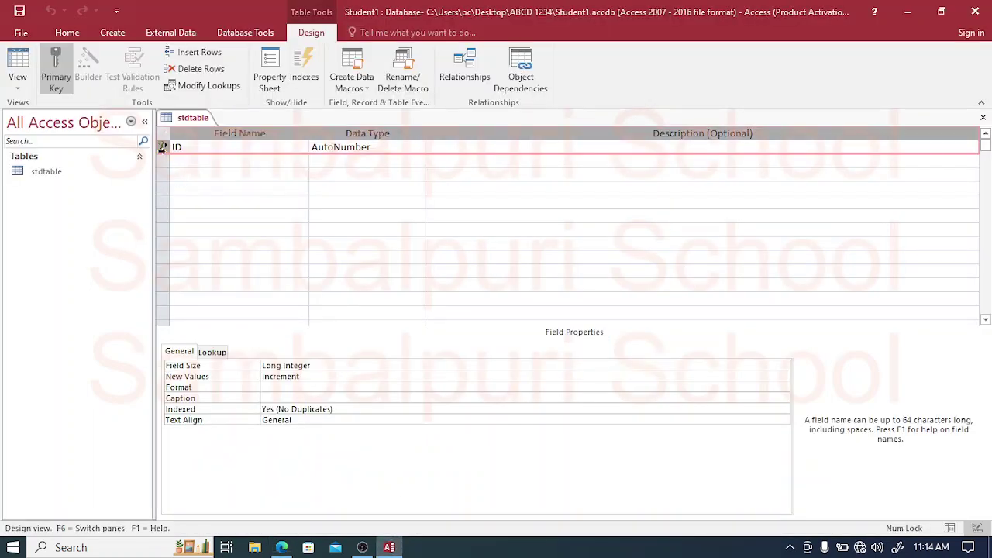
right_click(162, 150)
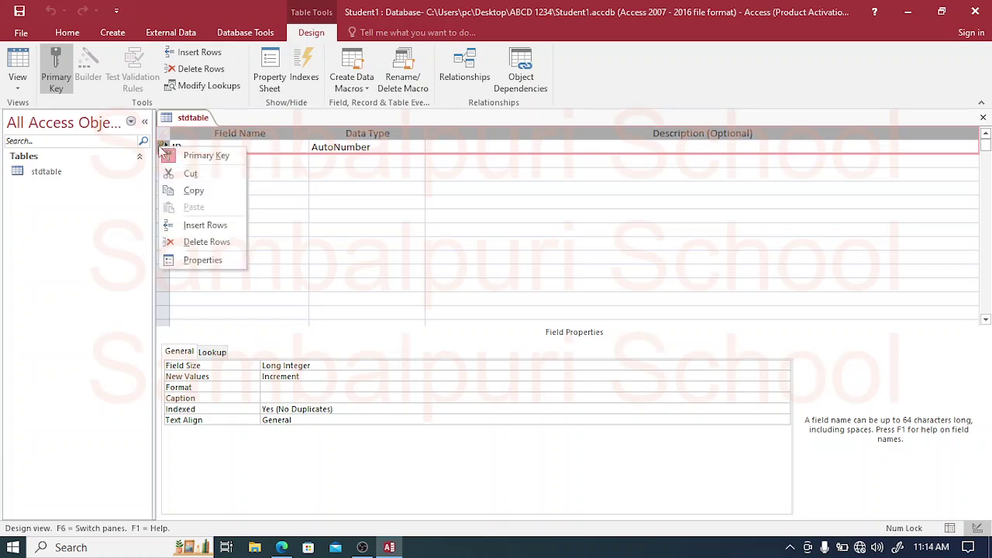
click(177, 156)
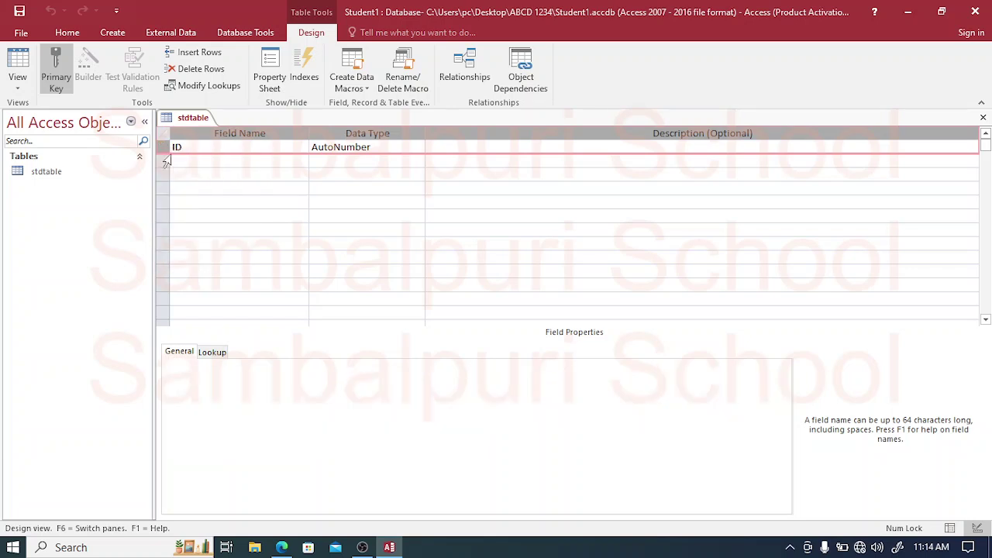
Replace the ID field's name with Srollnumber.
click(245, 146)
key(shift+space)
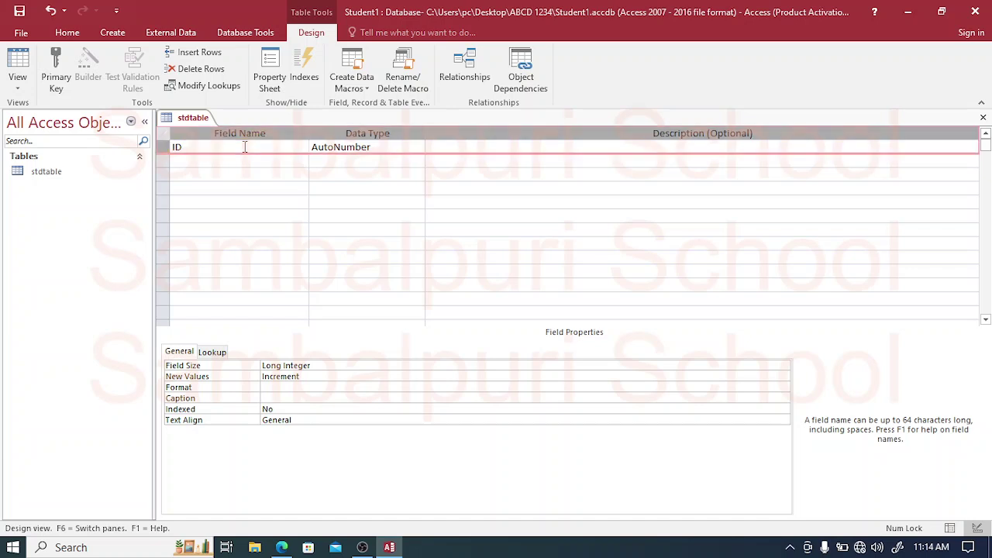
click(245, 146)
key(BackSpace)
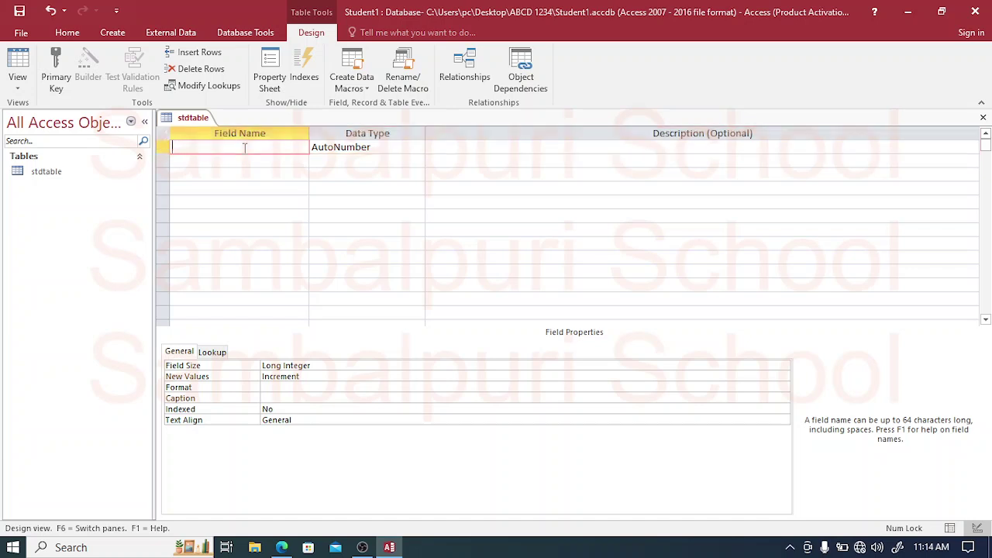
text(Srollnumber)
Check the first column heading in the PDF, and correct the first field's name to SRollno in Access.
click(280, 547)
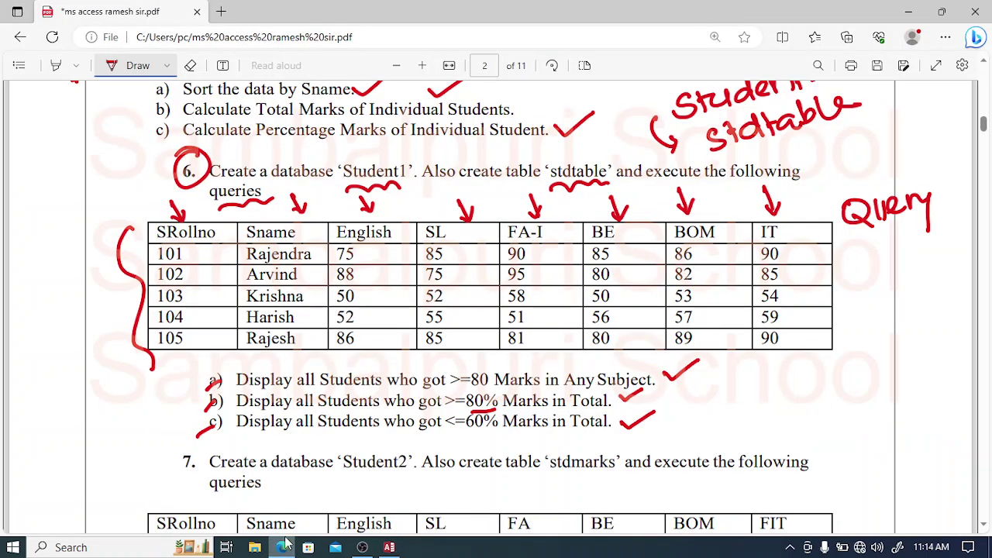
click(389, 547)
click(230, 147)
key(BackSpace)
key(BackSpace)
key(BackSpace)
key(BackSpace)
key(BackSpace)
key(BackSpace)
key(BackSpace)
key(BackSpace)
key(BackSpace)
key(BackSpace)
text(Roll)
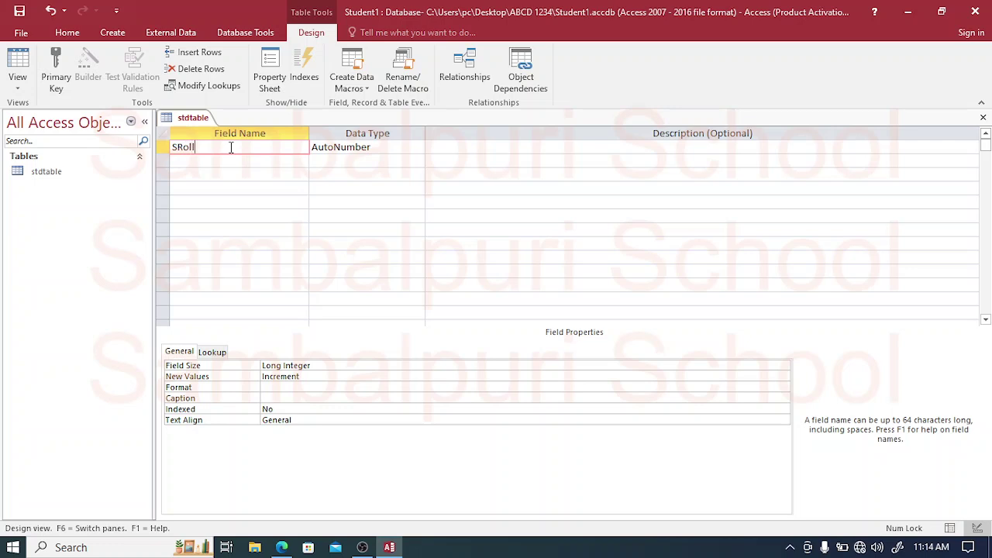
text(no)
Set the SRollno field's data type to Number.
key(Tab)
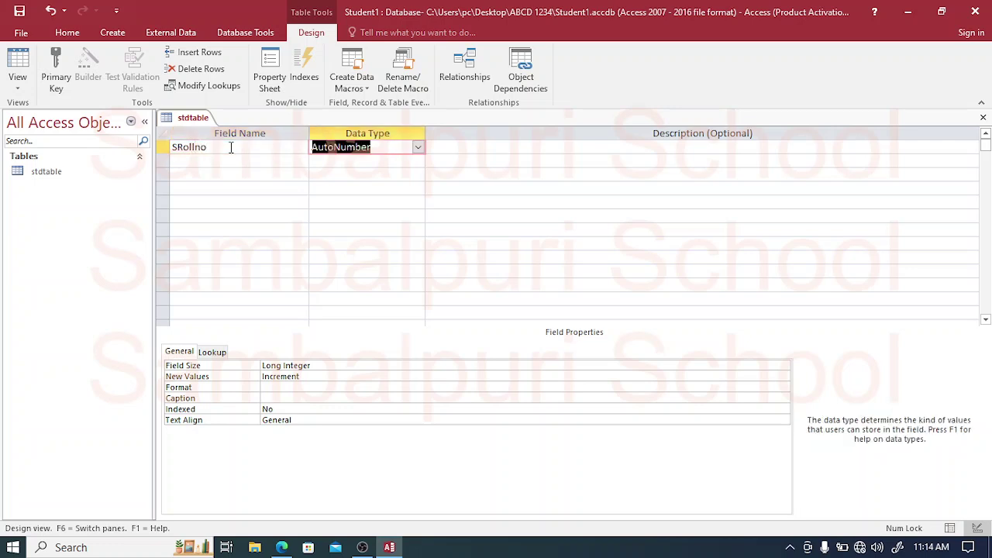
click(417, 147)
click(361, 189)
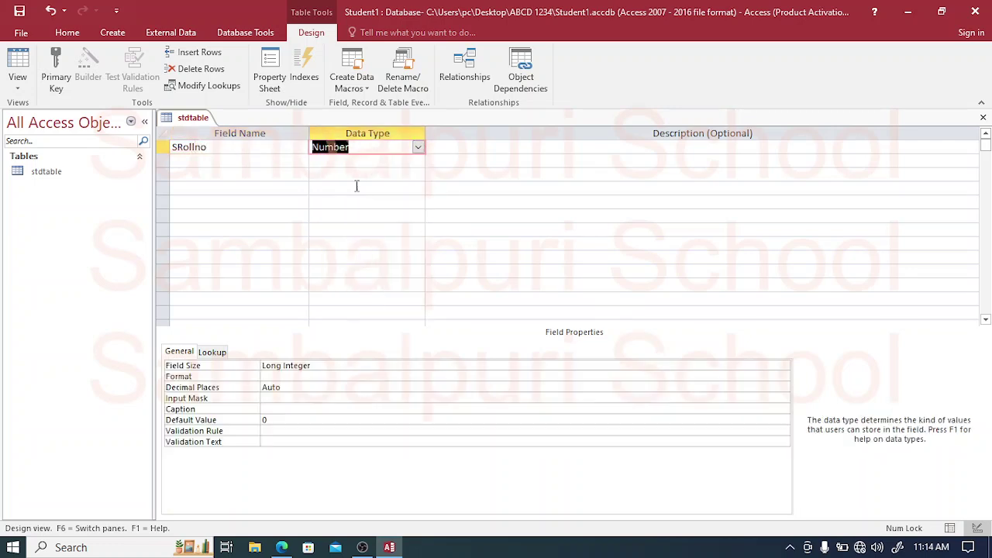
Add a second field named Sname with the Short Text data type.
click(269, 161)
text(Sname)
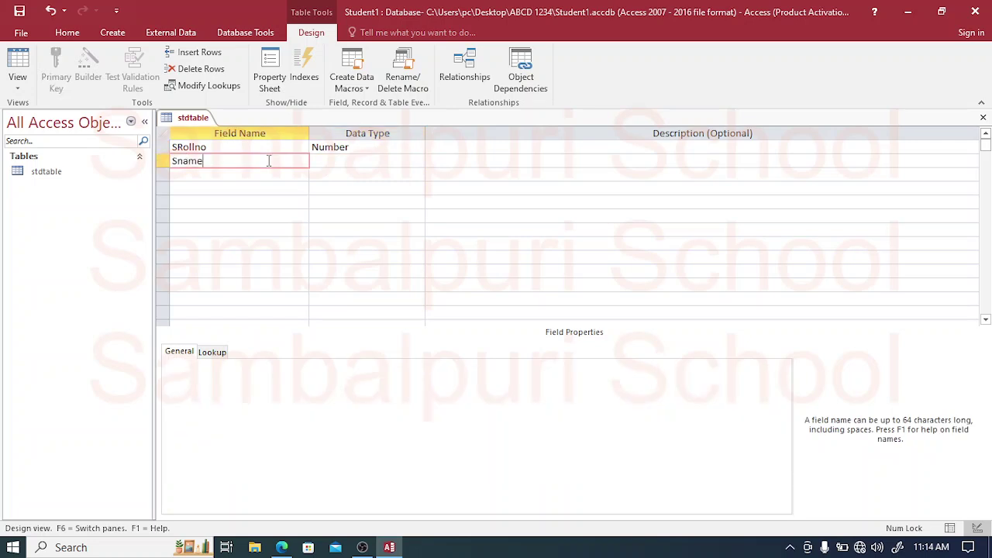
key(Tab)
Check the third column heading in the PDF, and add a field named English with the Number data type in Access.
click(239, 174)
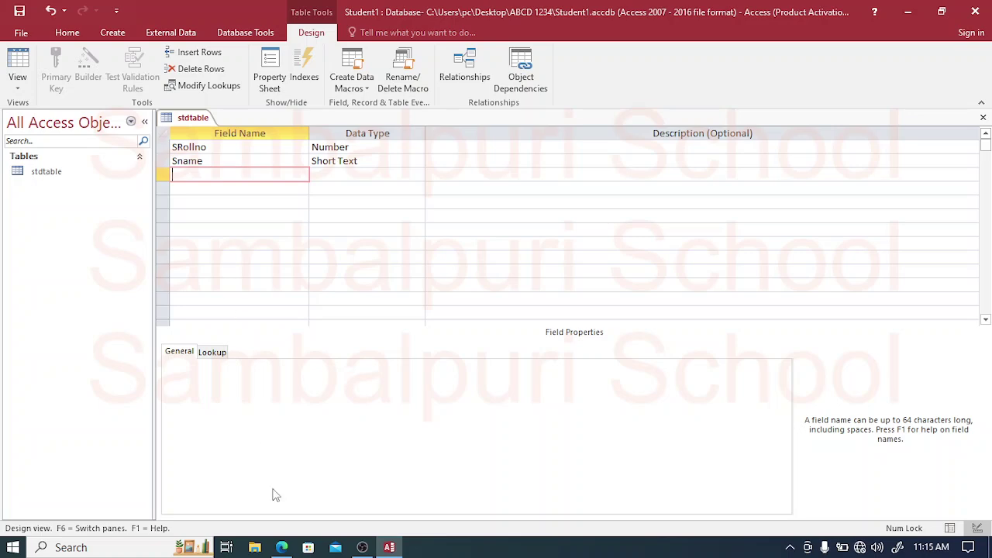
click(281, 547)
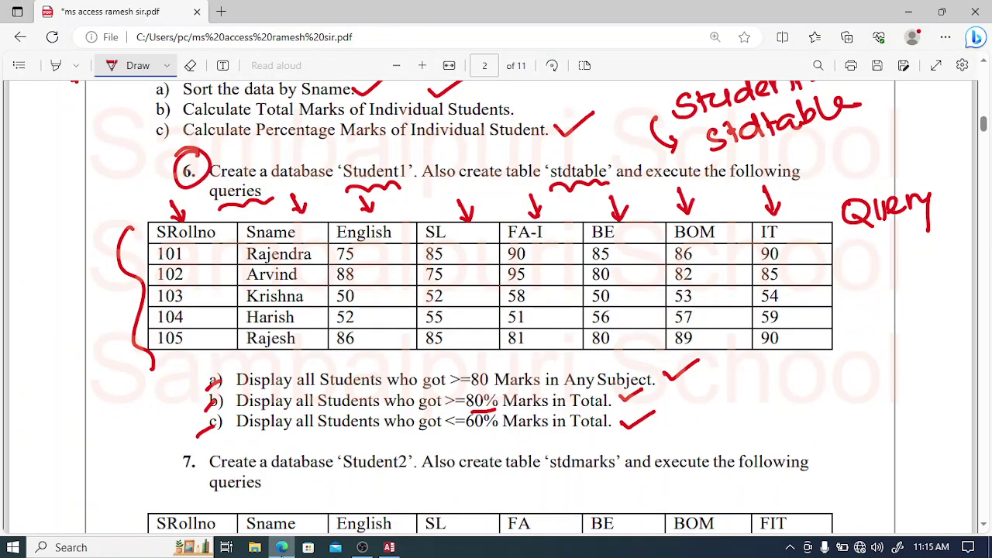
click(389, 547)
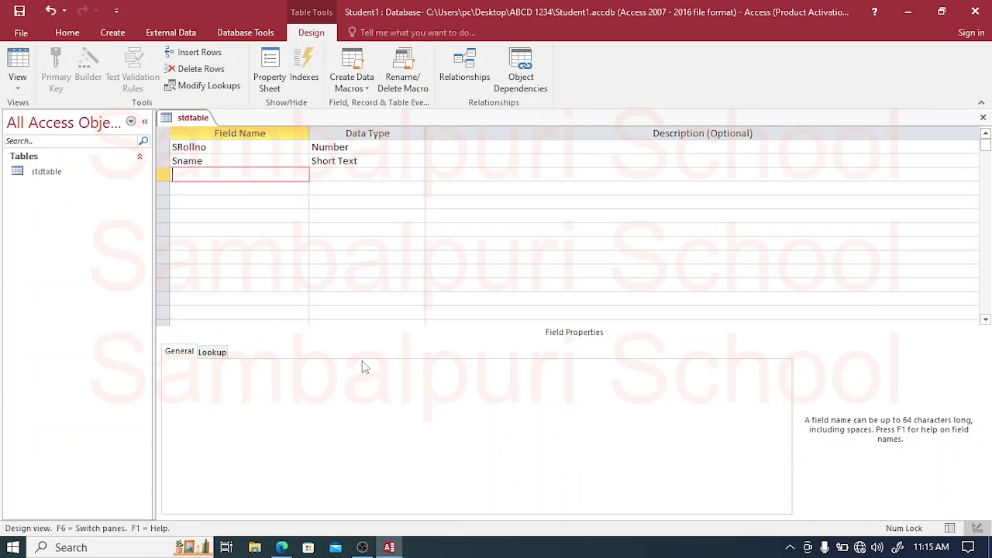
text(English)
key(Tab)
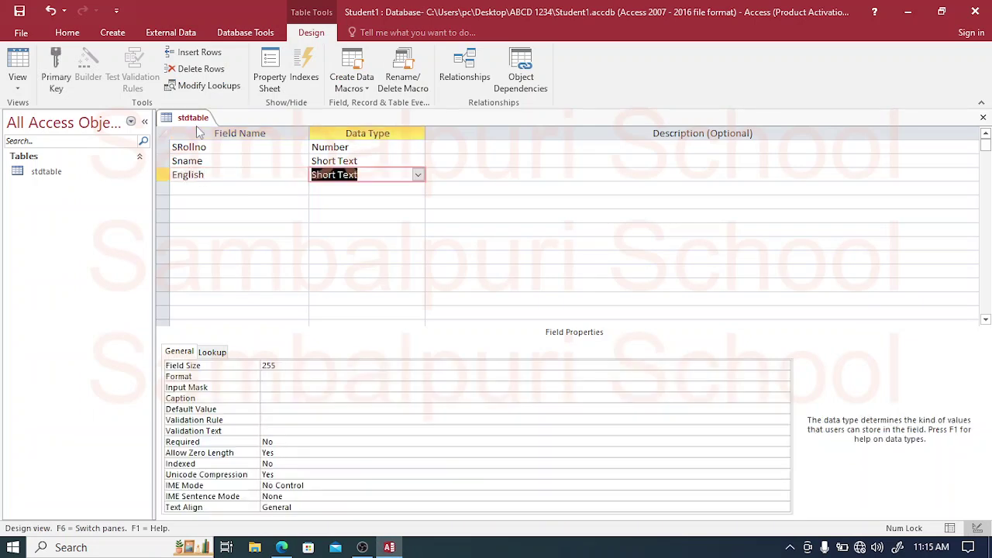
text(n)
key(Tab)
key(Tab)
Add a fourth field named SL with the Number data type.
text(SSL)
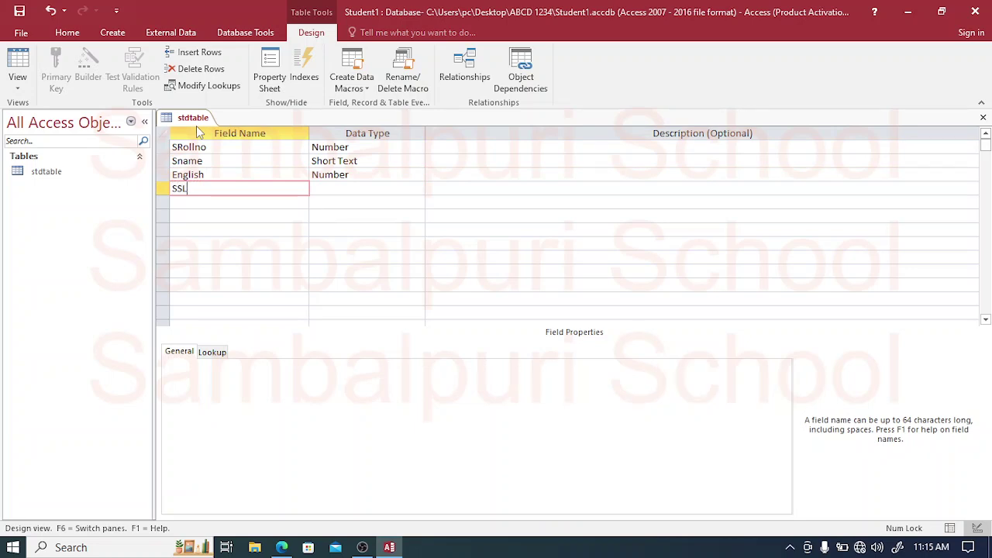
key(Tab)
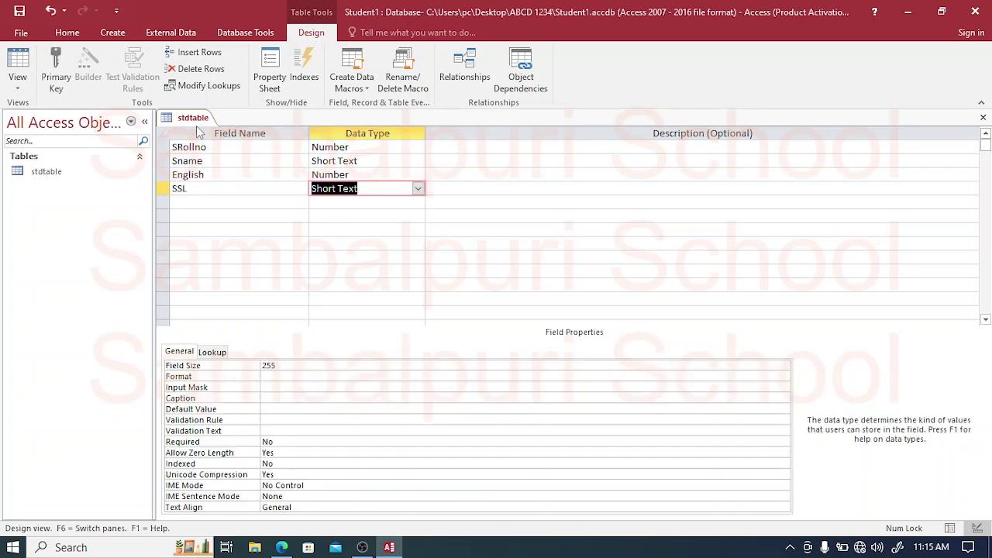
key(shift+Tab)
text(SL)
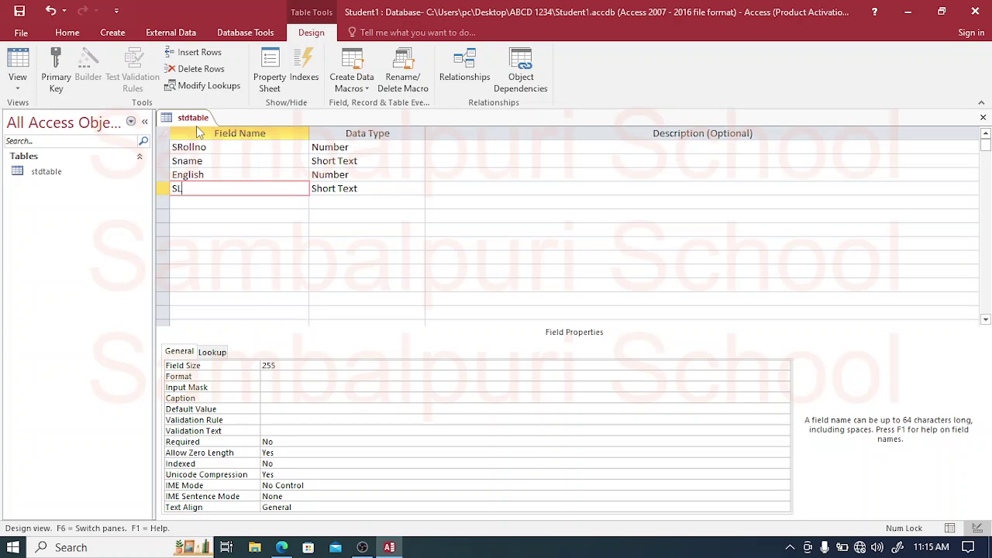
key(Tab)
text(n)
key(Tab)
key(Tab)
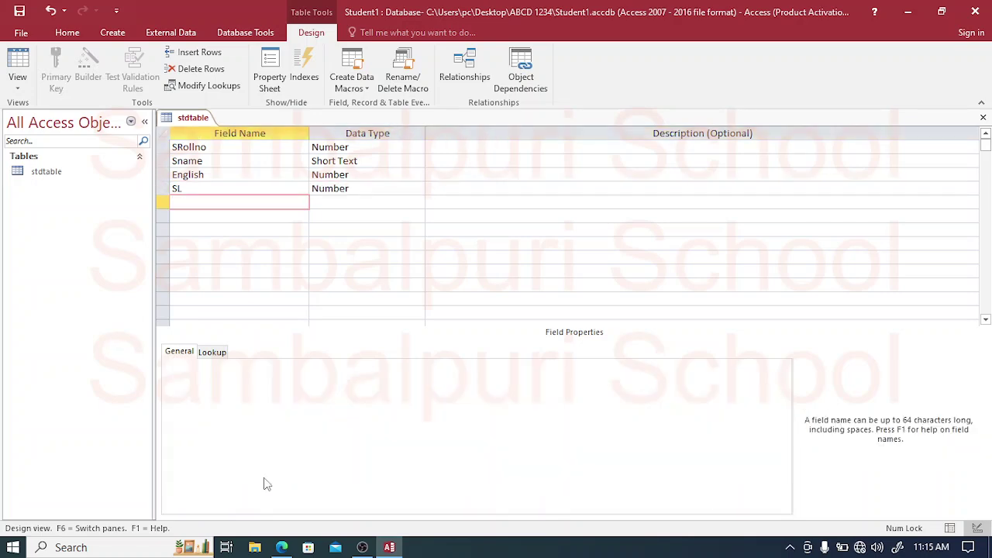
Check the next column heading in the PDF, and add a field named FA-I with the Number data type in Access.
click(284, 547)
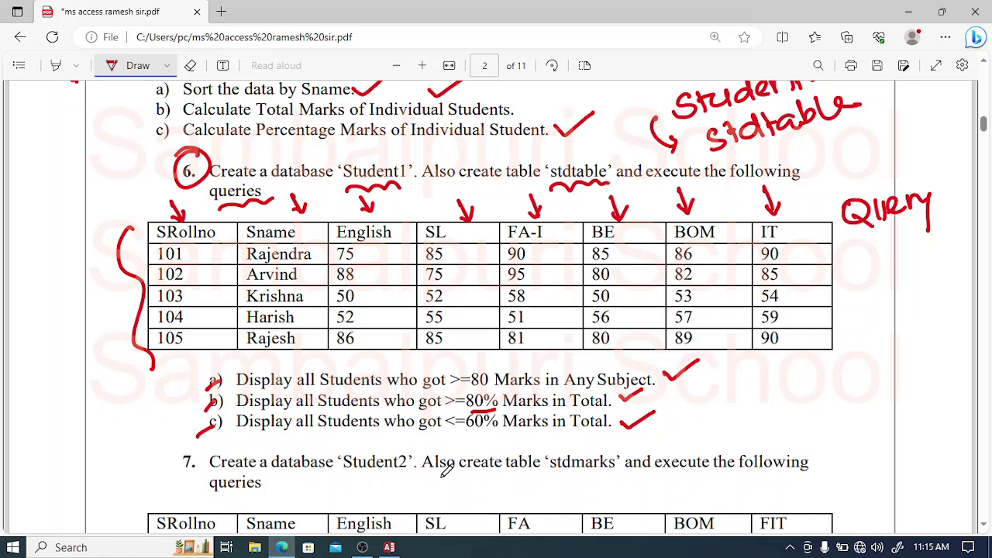
click(390, 547)
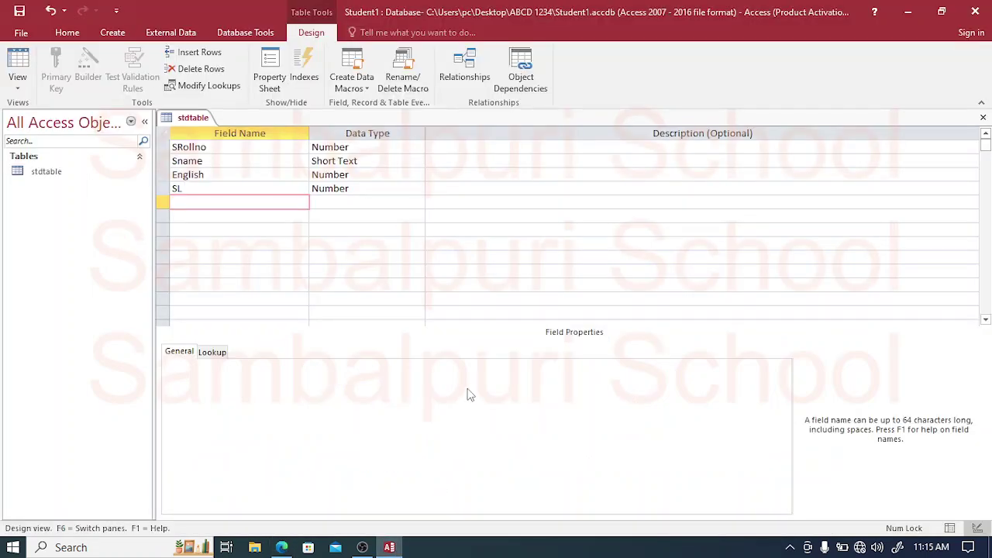
key(Caps_Lock)
text(FA-I)
key(Tab)
text(N)
key(Caps_Lock)
key(Tab)
key(Tab)
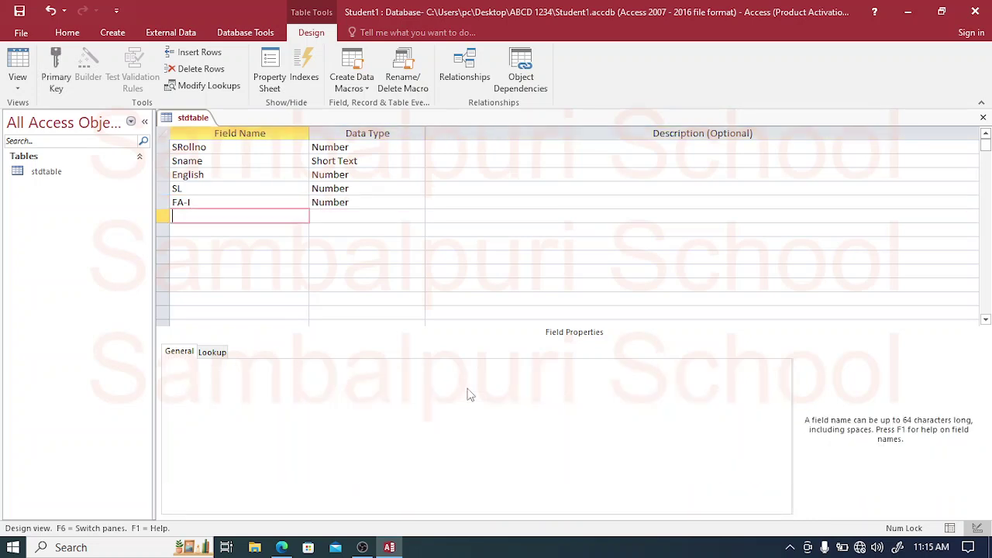
Add a field named BE in capitals below FA-I with the Number data type.
text(be)
key(Tab)
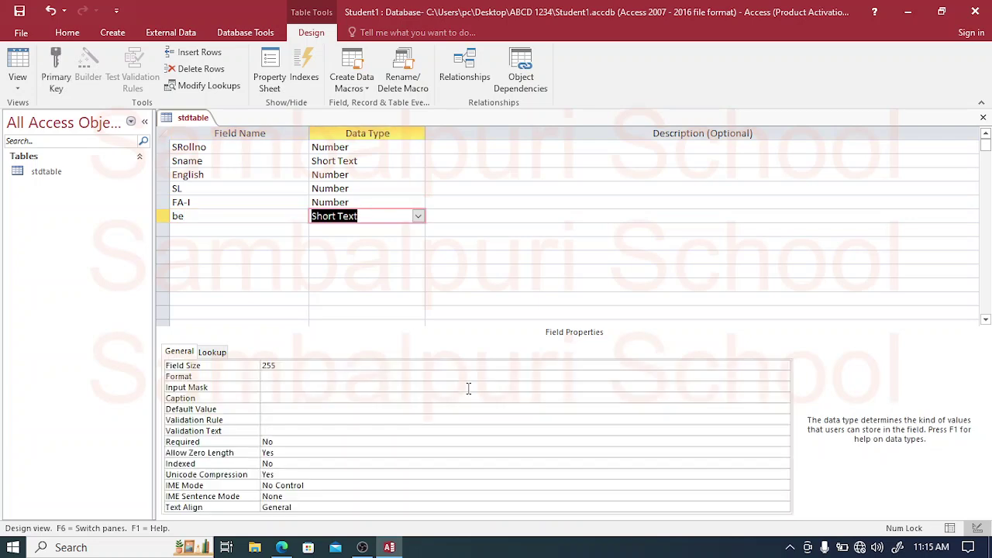
key(Caps_Lock)
key(shift+Tab)
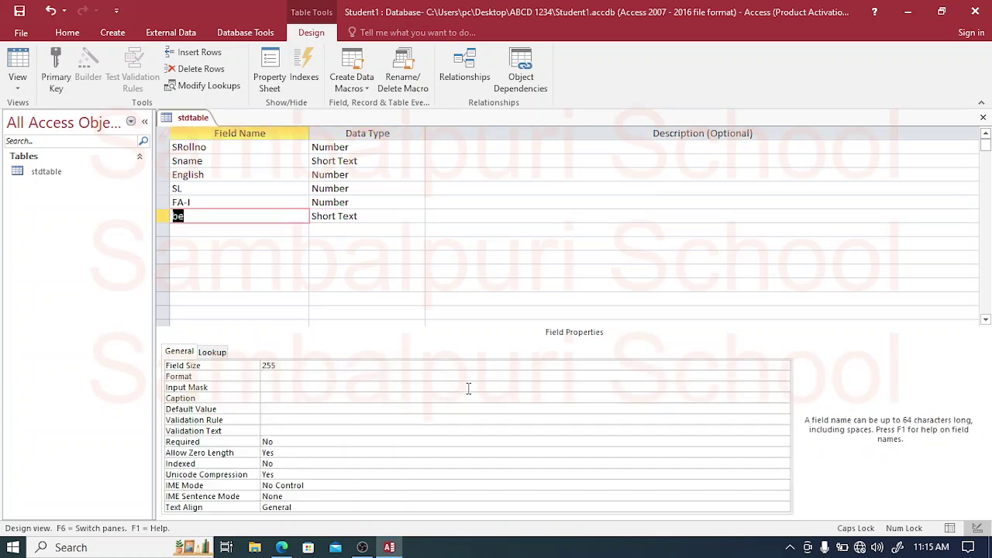
text(BE)
key(Tab)
text(M)
key(BackSpace)
text(Number)
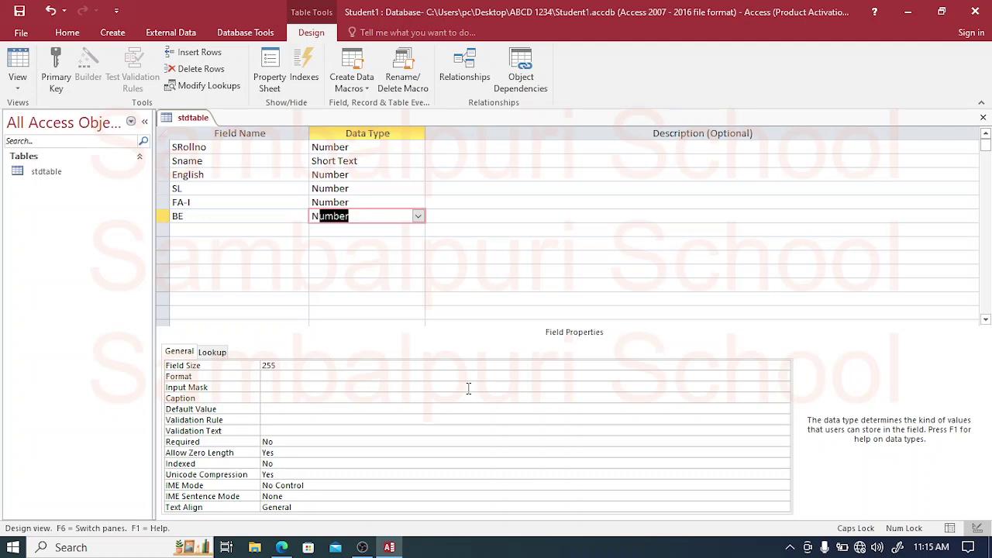
key(Tab)
key(Tab)
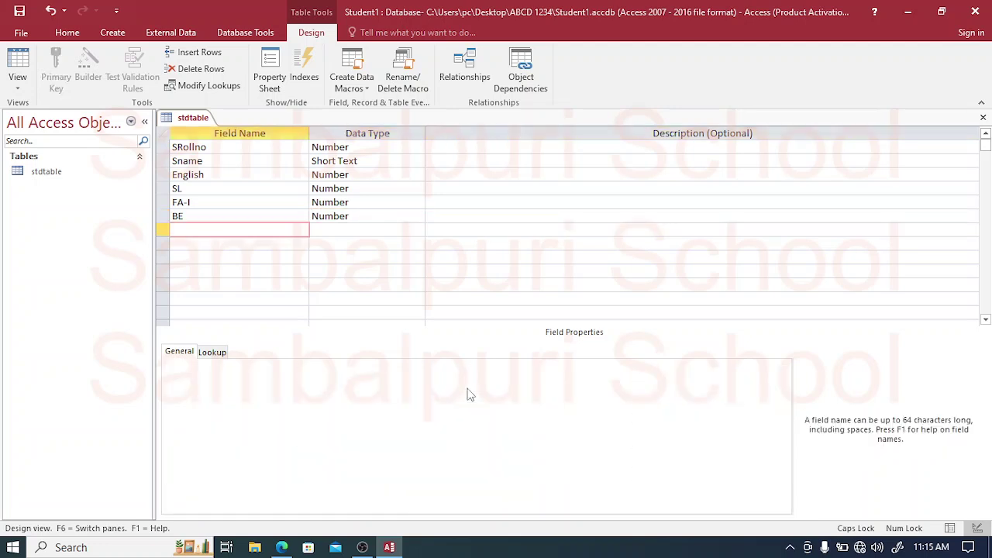
Check the remaining column headings in the PDF, and add a field named BOM with the Number data type in Access.
click(281, 547)
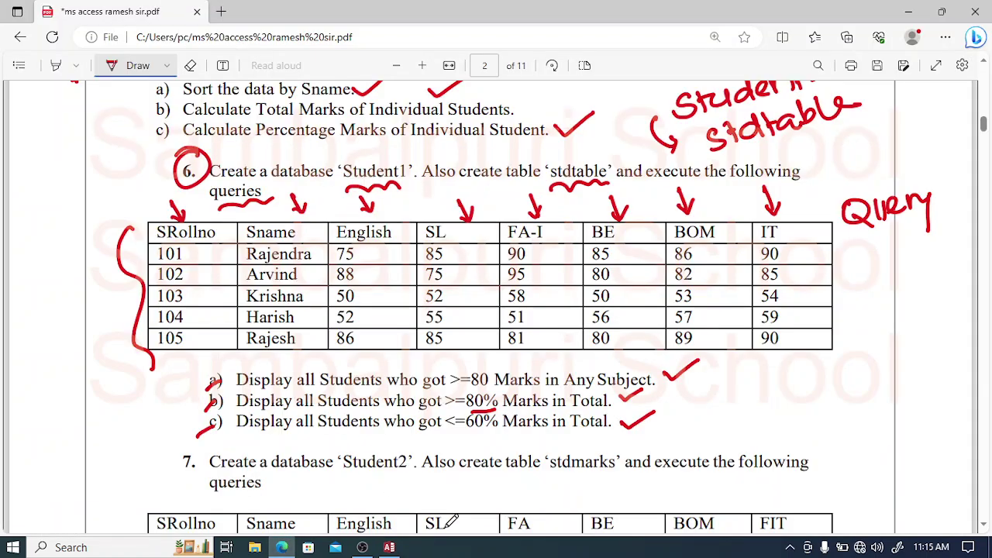
click(395, 548)
text(BOM)
key(Tab)
text(N)
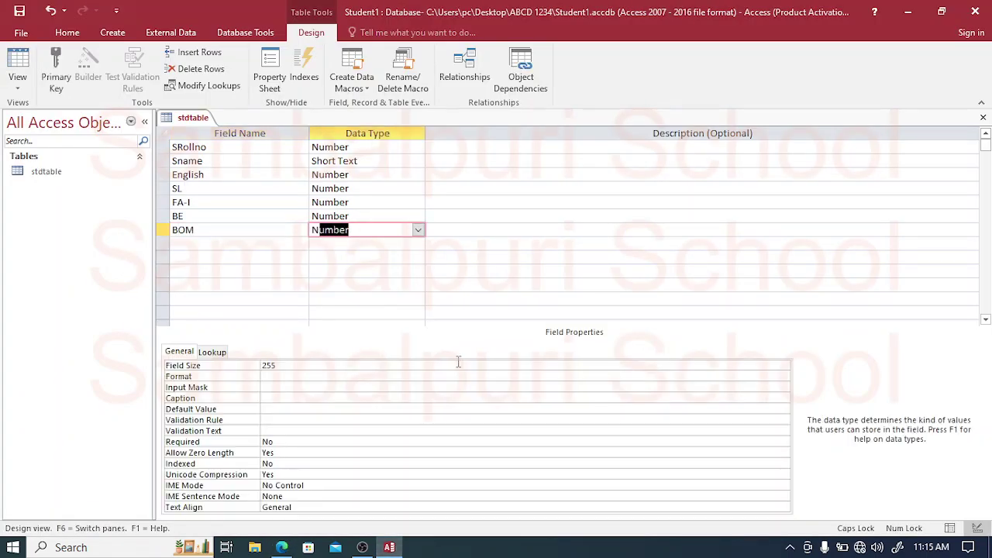
key(Tab)
key(Tab)
Add a final field named IT with the Number data type, and show stdtable in Datasheet View.
text(IT)
key(Tab)
text(Number)
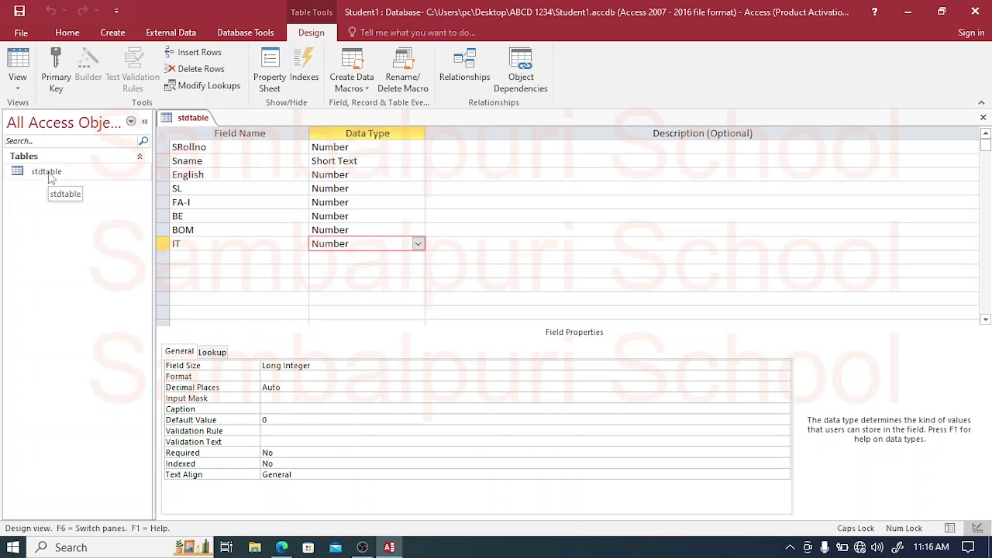
click(17, 84)
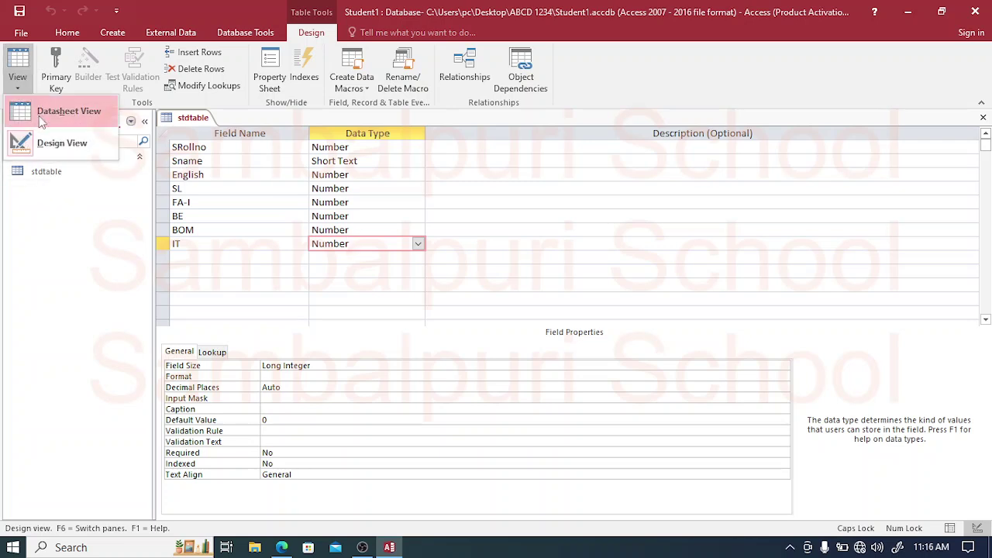
click(38, 115)
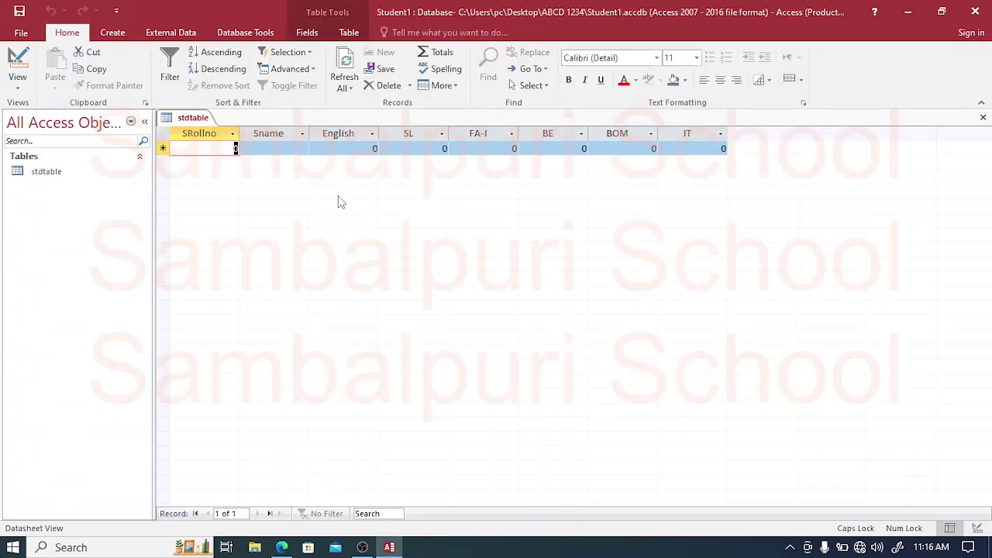
Check the first student row in the PDF, and enter SRollno 101, the student's name and English 75 in the first Access record.
click(281, 547)
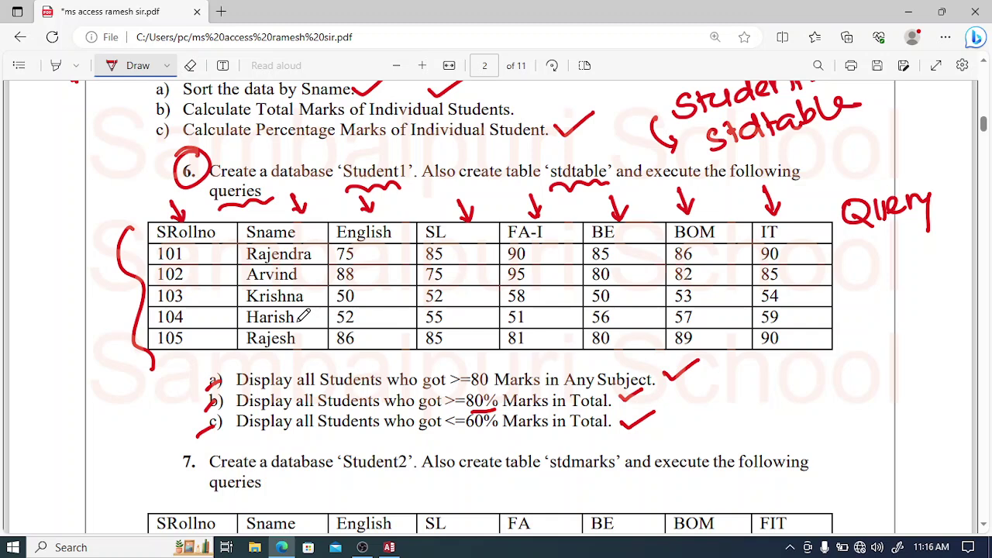
click(389, 547)
text(101)
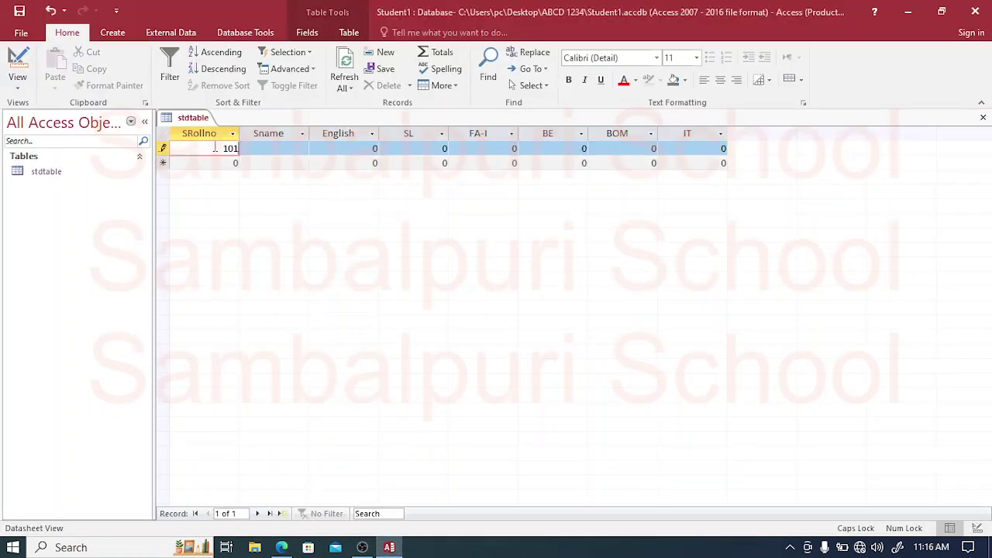
key(Tab)
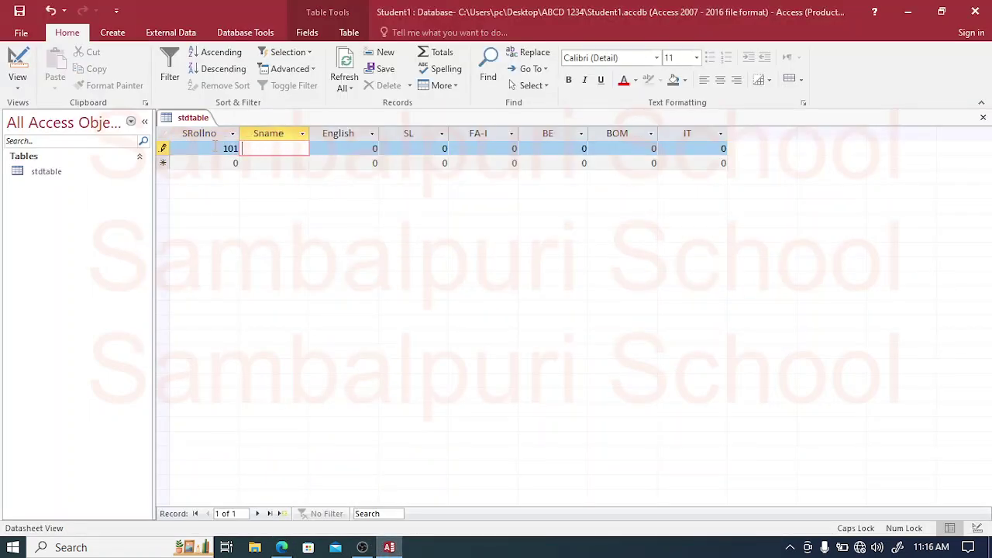
text(R)
key(Caps_Lock)
text(ajendra)
key(Tab)
text(75)
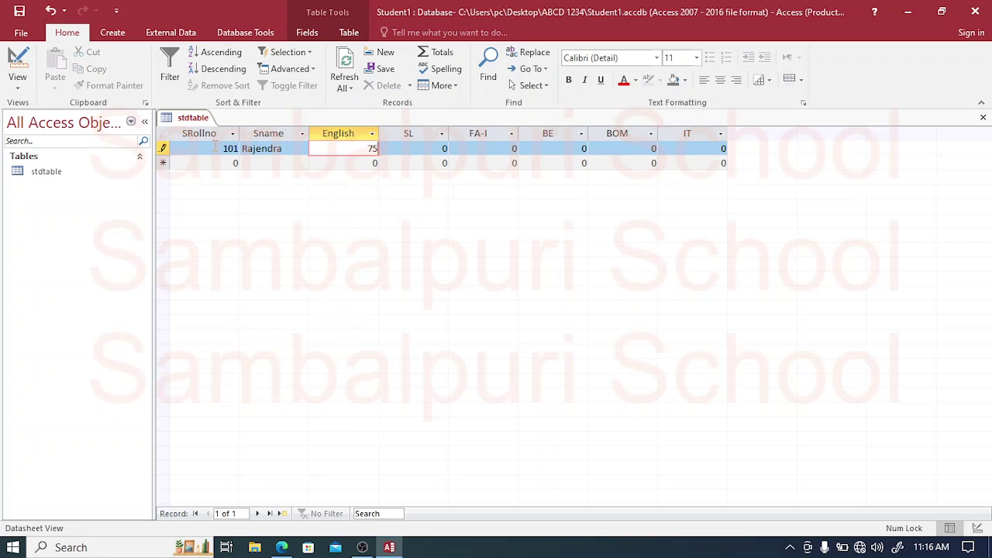
Complete record 101 with SL 85, FA-I 90, BE 85, BOM 86 and IT 90.
key(Tab)
text(8)
key(Tab)
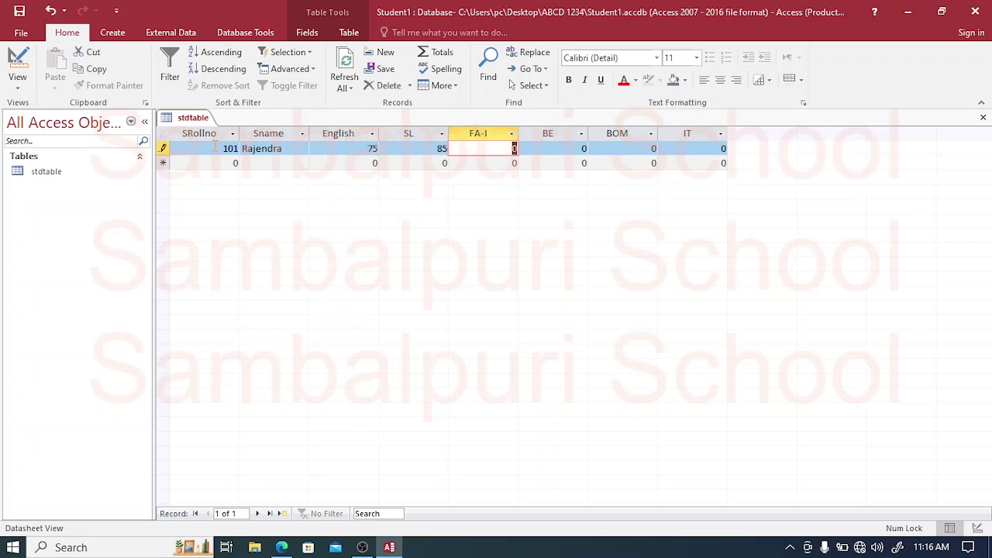
text(8)
key(Tab)
text(8)
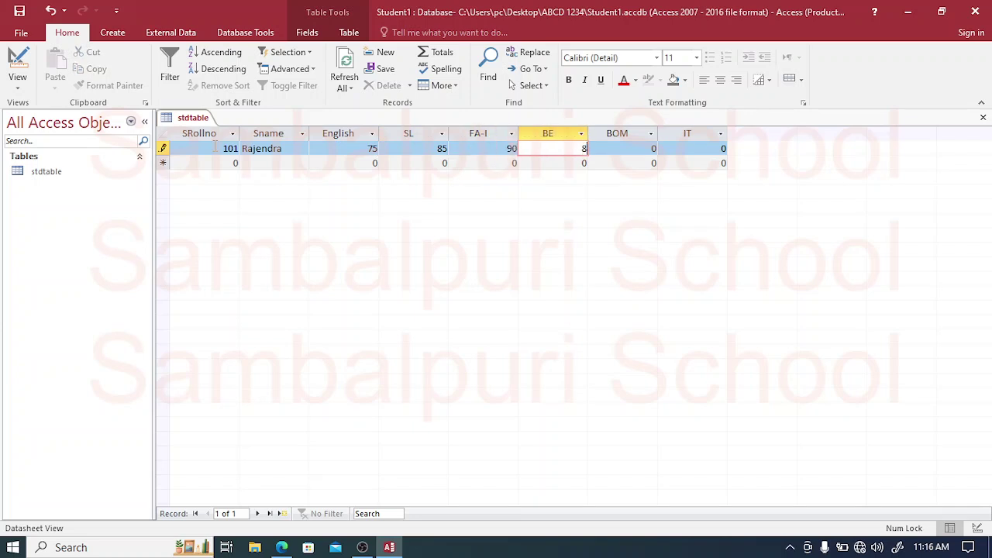
key(Tab)
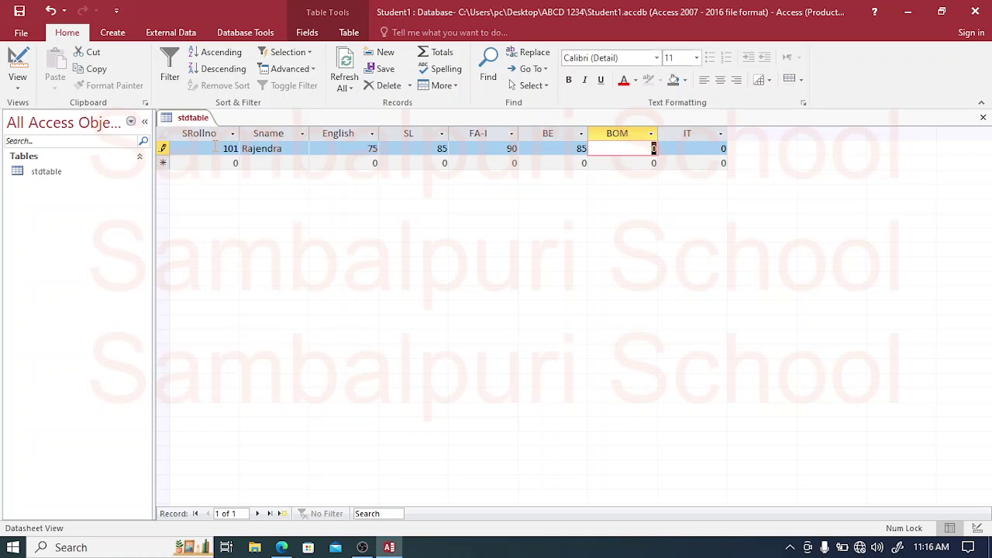
text(86)
key(Tab)
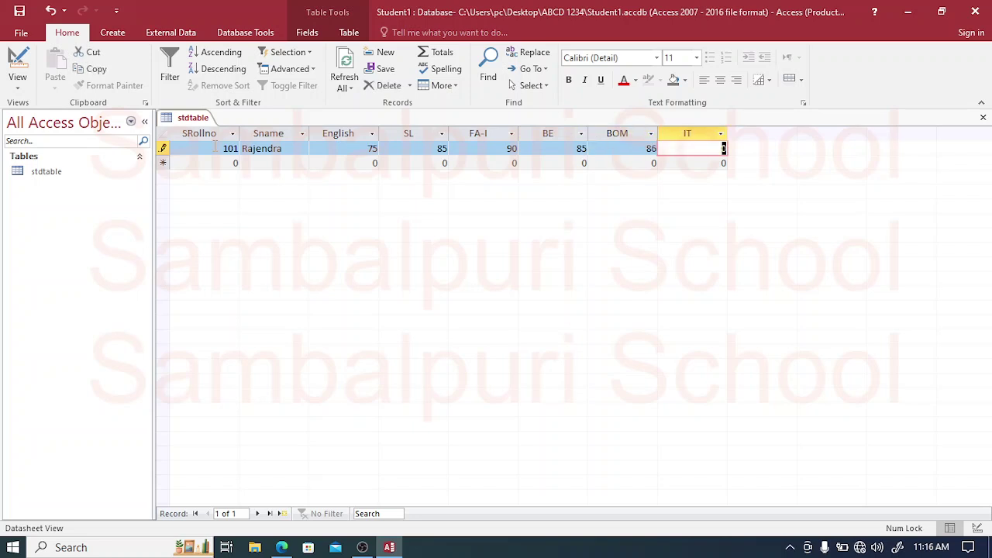
text(90)
key(Tab)
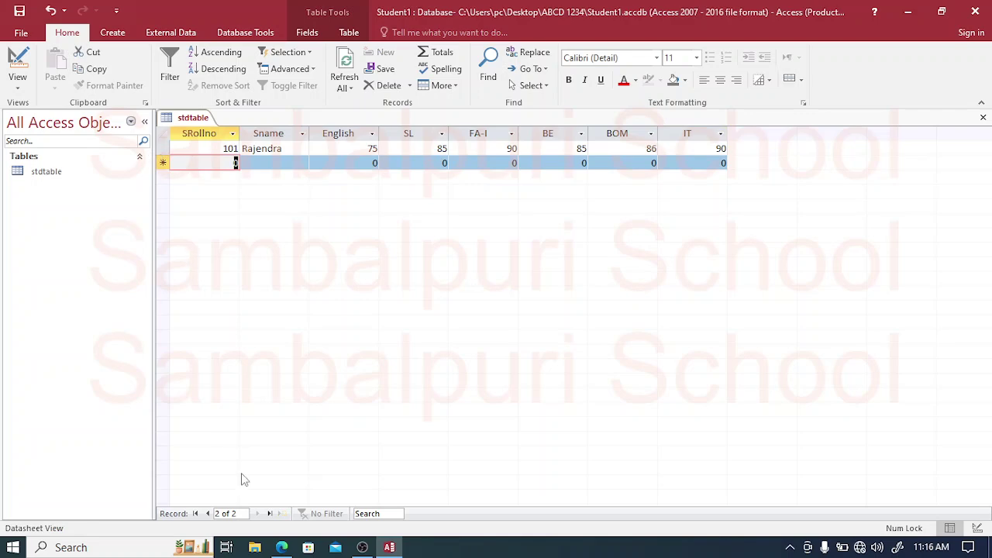
Check the student rows against the PDF table, and finish record 105 in Access.
click(281, 547)
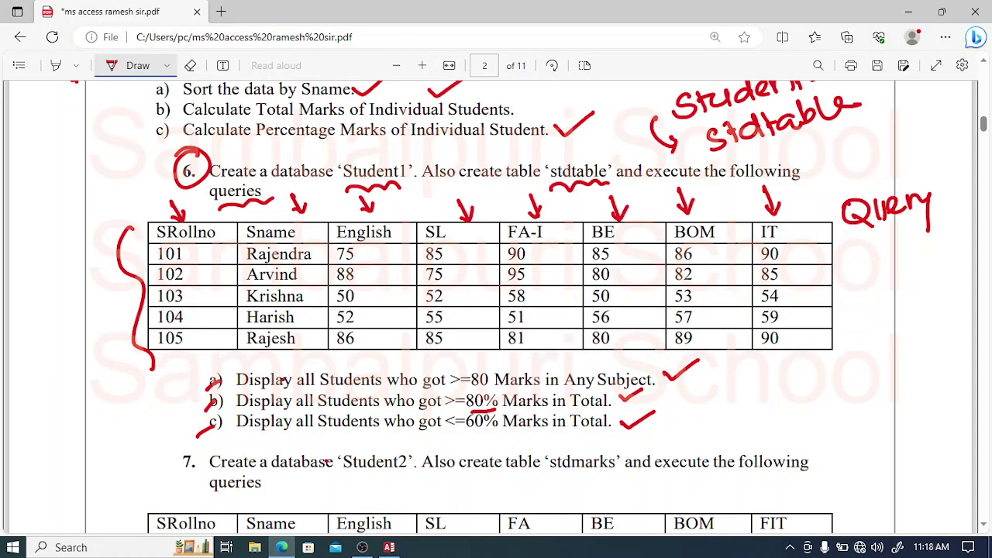
click(389, 547)
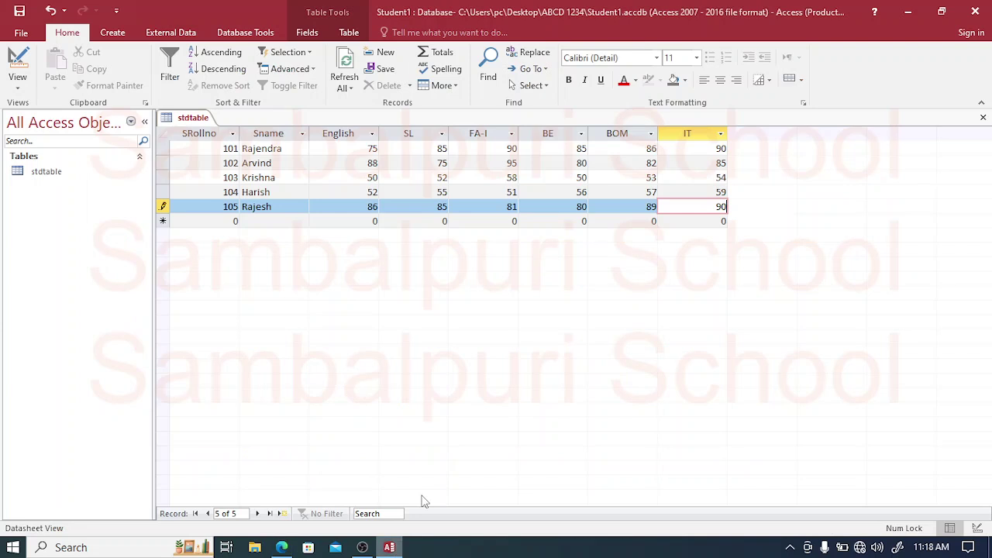
key(Tab)
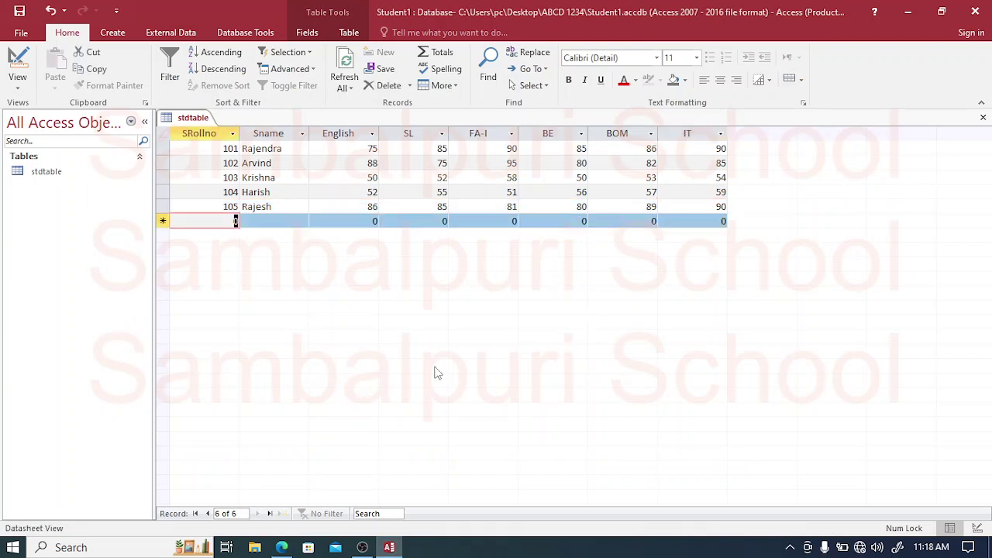
Switch to the PDF, underline "all Students" in query a, and draw a left-pointing arrow above its ">=80" condition.
click(282, 547)
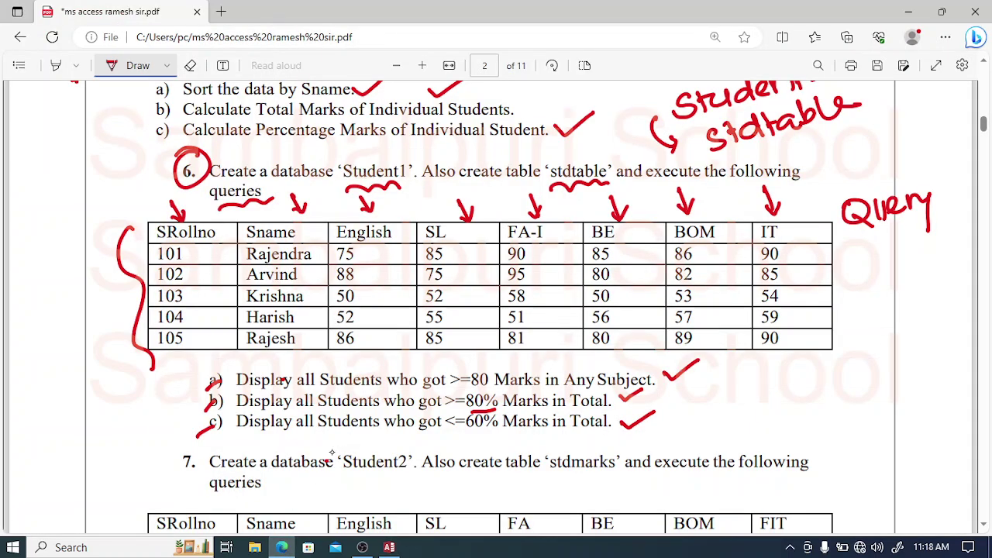
drag(299, 391, 362, 391)
mouse_move(467, 368)
mouse_down()
mouse_move(421, 362)
mouse_move(434, 370)
mouse_up()
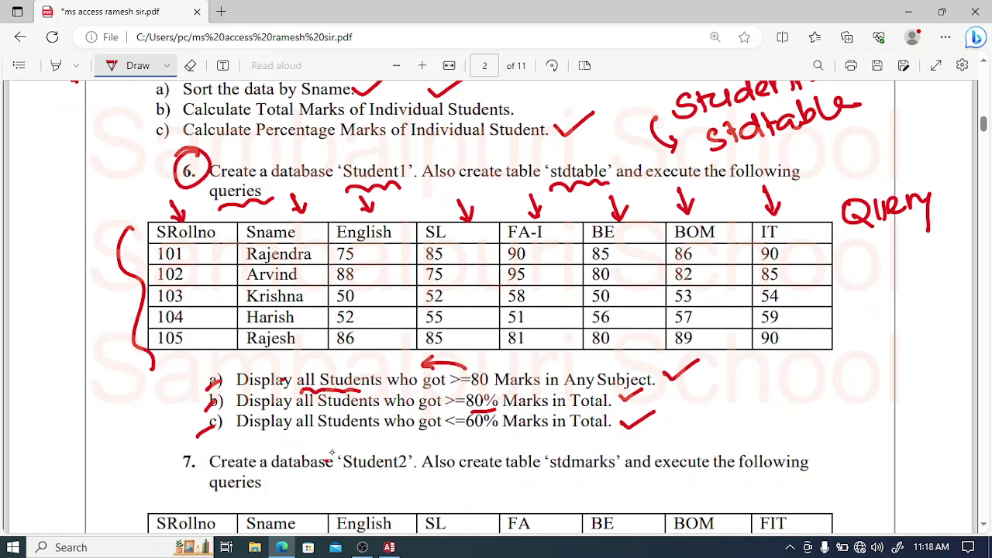
Handwrite ">=80" in the blank space beside the query list and circle it.
drag(792, 392, 804, 390)
mouse_move(830, 368)
mouse_down()
mouse_move(823, 381)
mouse_move(848, 367)
mouse_up()
drag(763, 383, 774, 416)
mouse_move(867, 349)
mouse_down()
mouse_move(837, 430)
mouse_move(874, 354)
mouse_up()
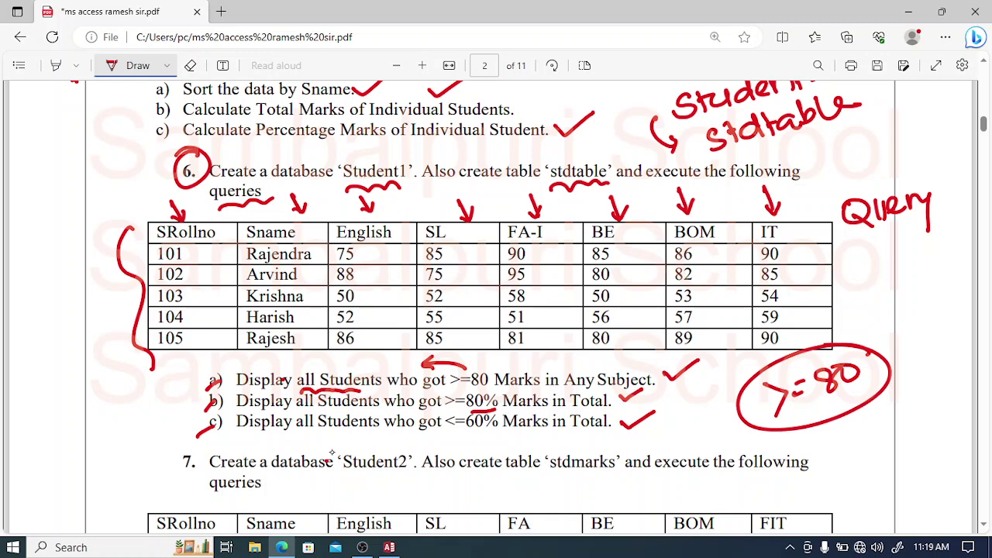
Circle the word "queries" in question 6 of the PDF.
click(389, 547)
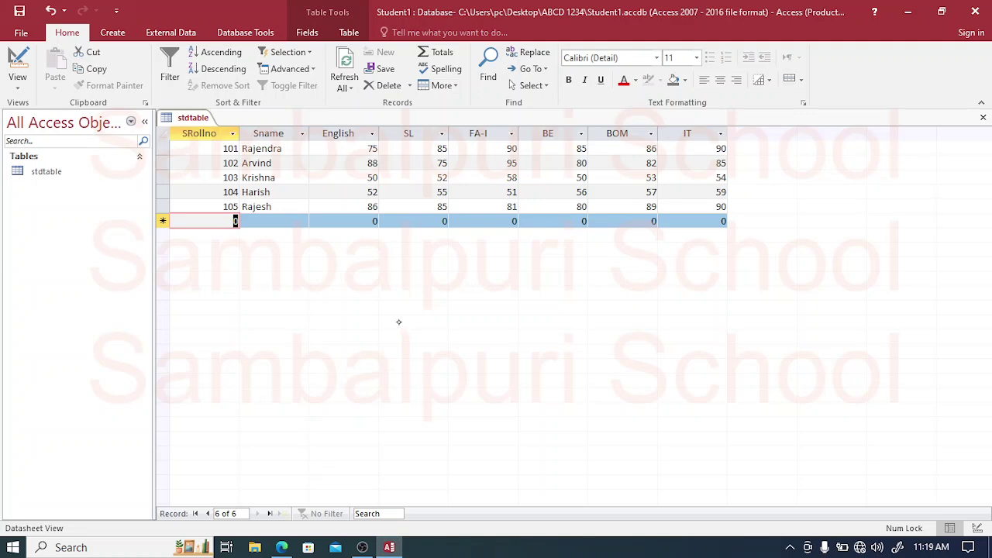
click(283, 543)
mouse_move(273, 186)
mouse_down()
mouse_move(233, 173)
mouse_move(275, 186)
mouse_move(242, 211)
mouse_up()
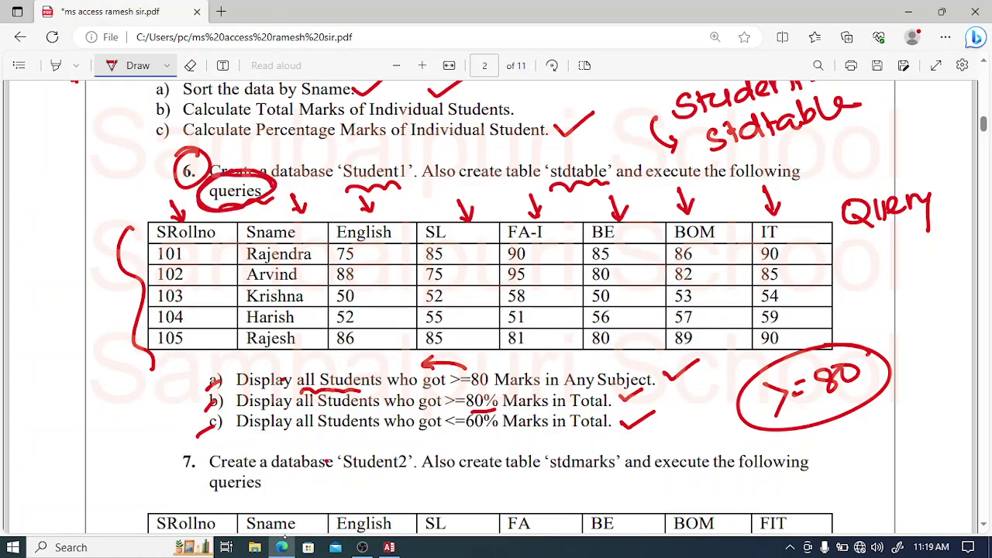
Switch to Access and create a simple detail query from stdtable with all its fields, titled stdtable Query, opened for viewing.
click(388, 547)
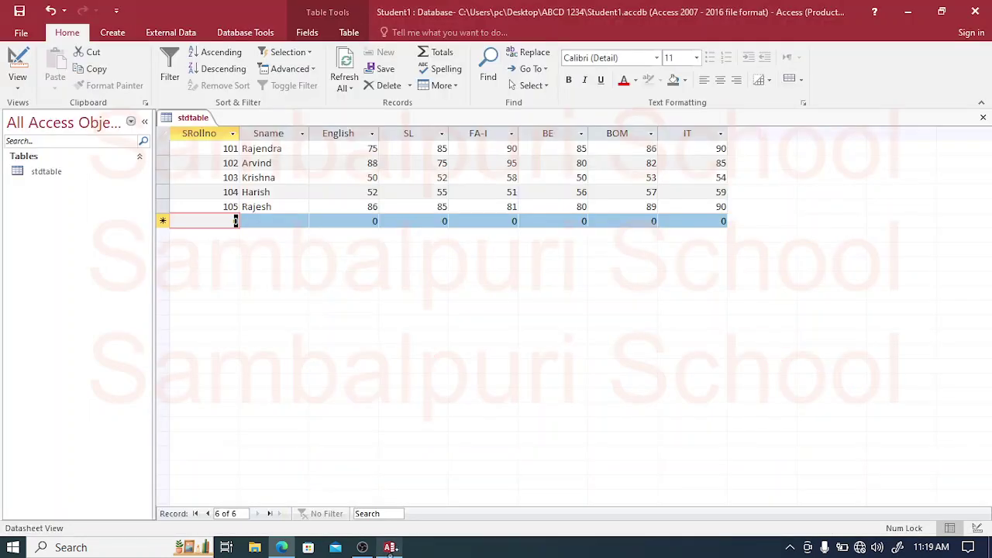
click(113, 33)
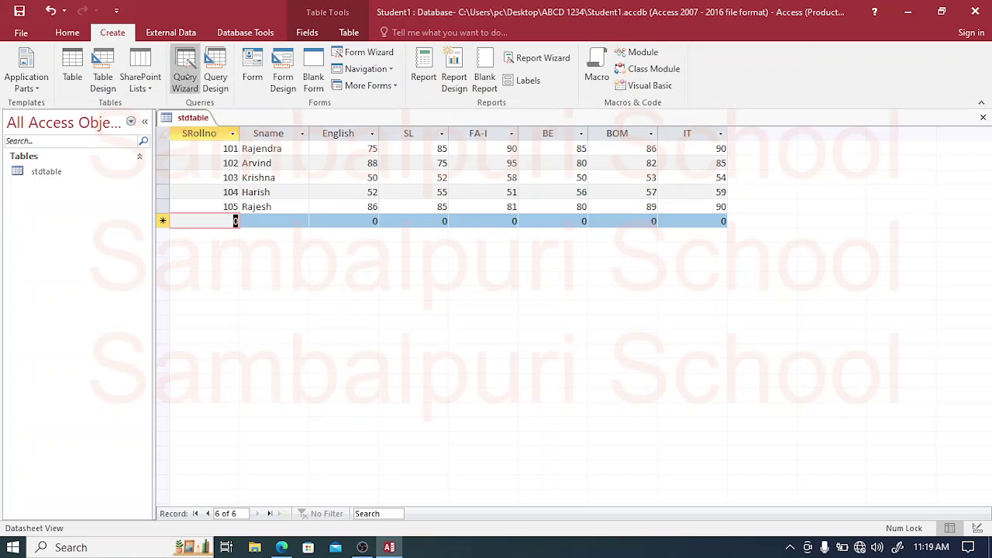
click(186, 83)
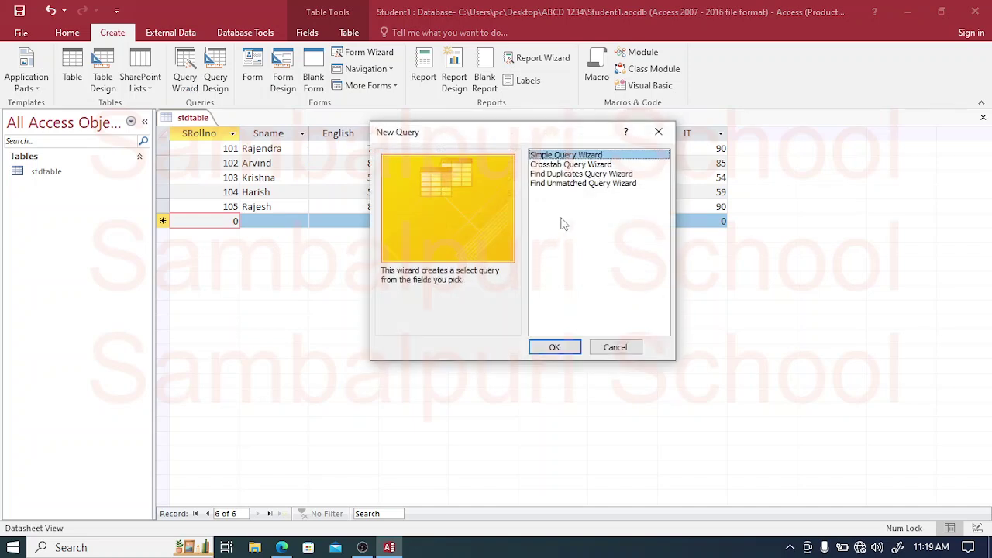
click(552, 347)
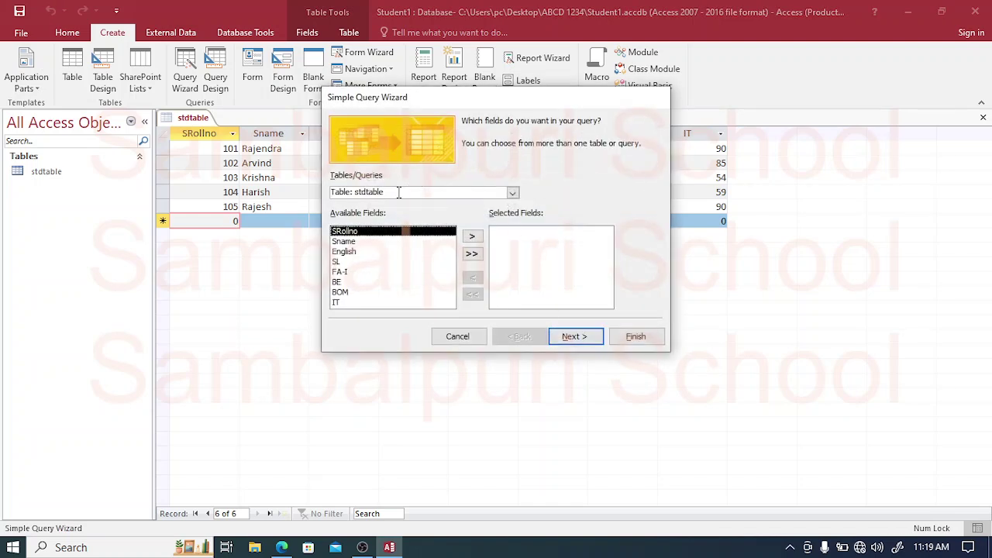
click(472, 254)
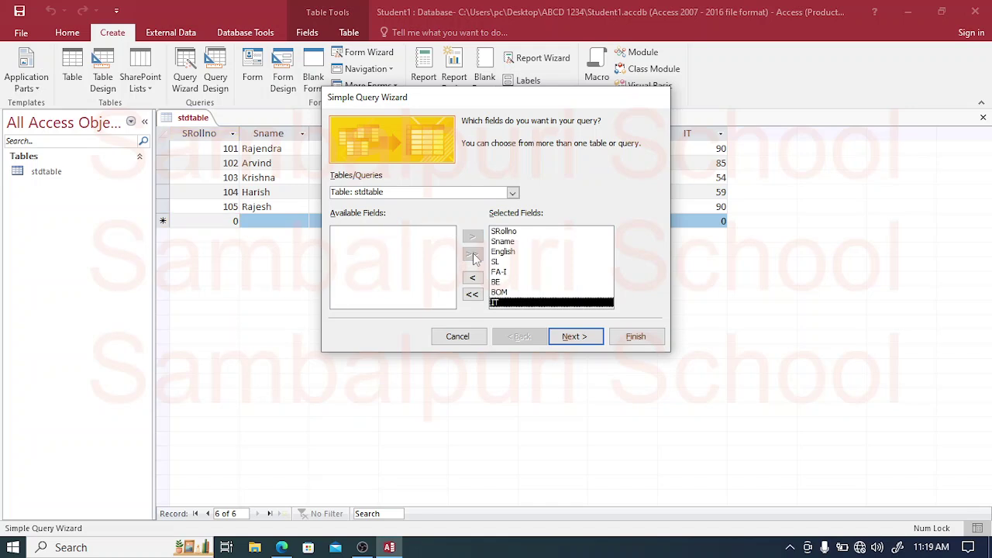
click(574, 338)
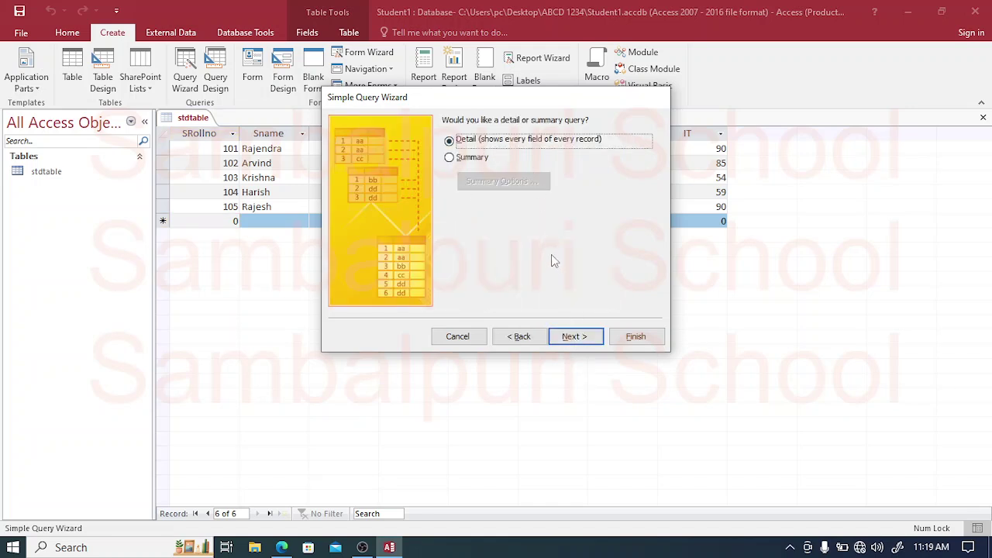
click(570, 338)
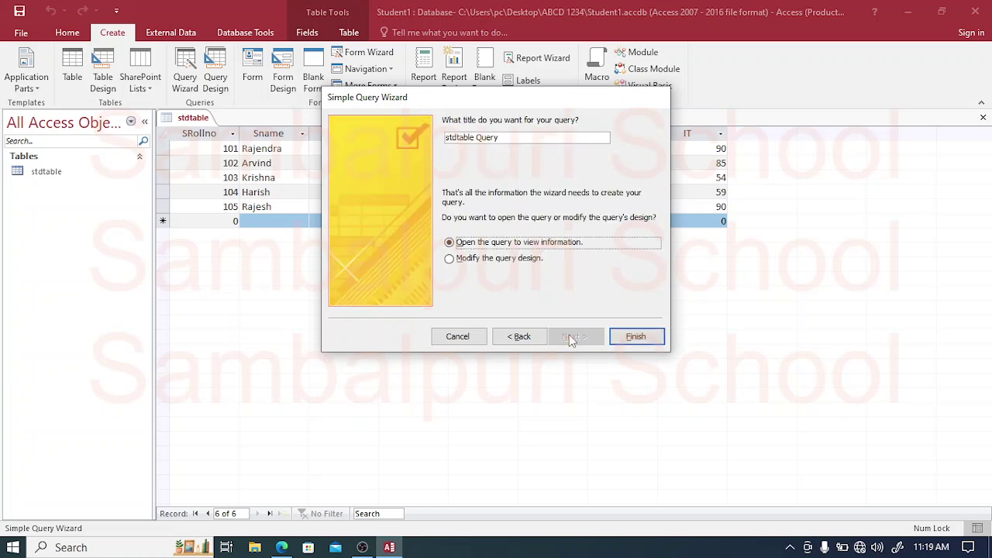
click(634, 337)
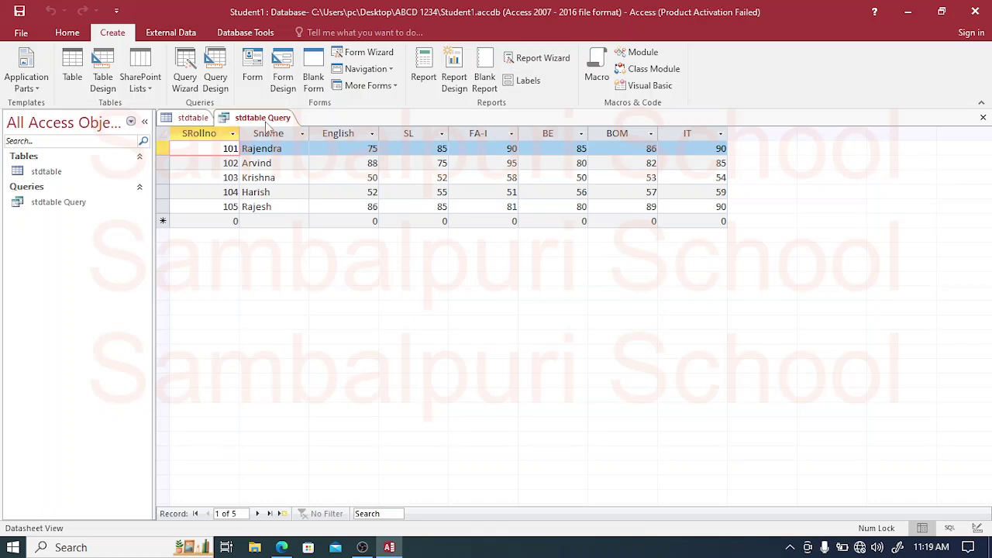
Try to rename stdtable Query while it is open.
click(64, 207)
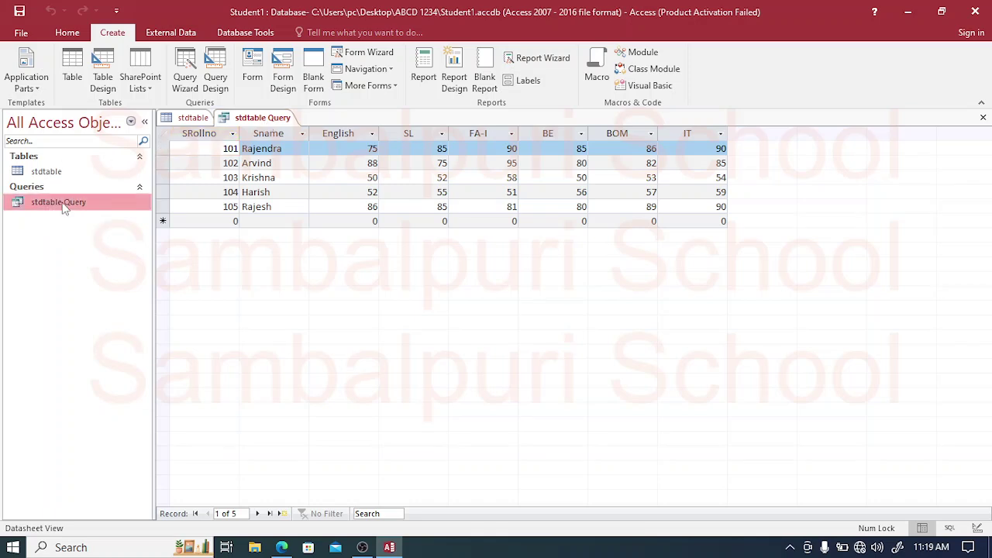
right_click(65, 207)
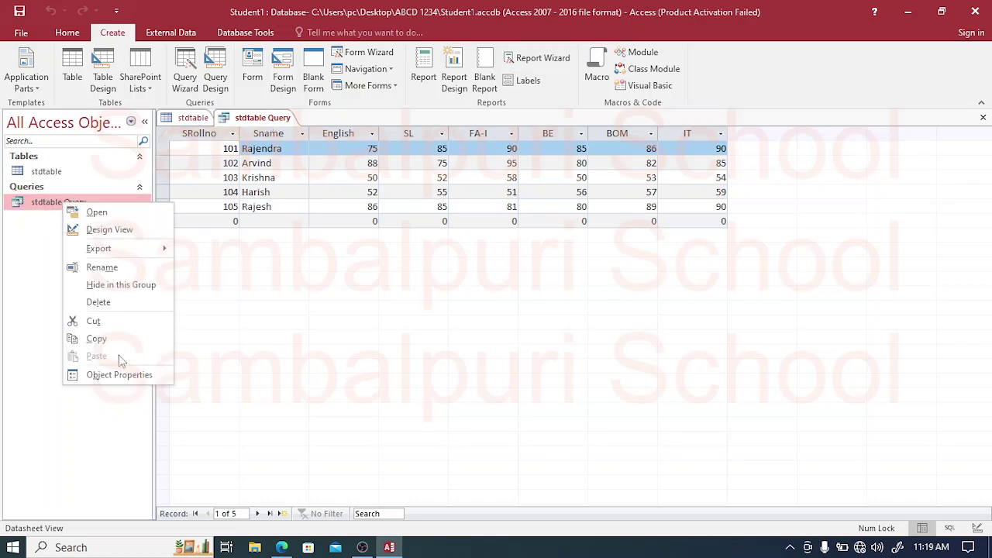
click(103, 266)
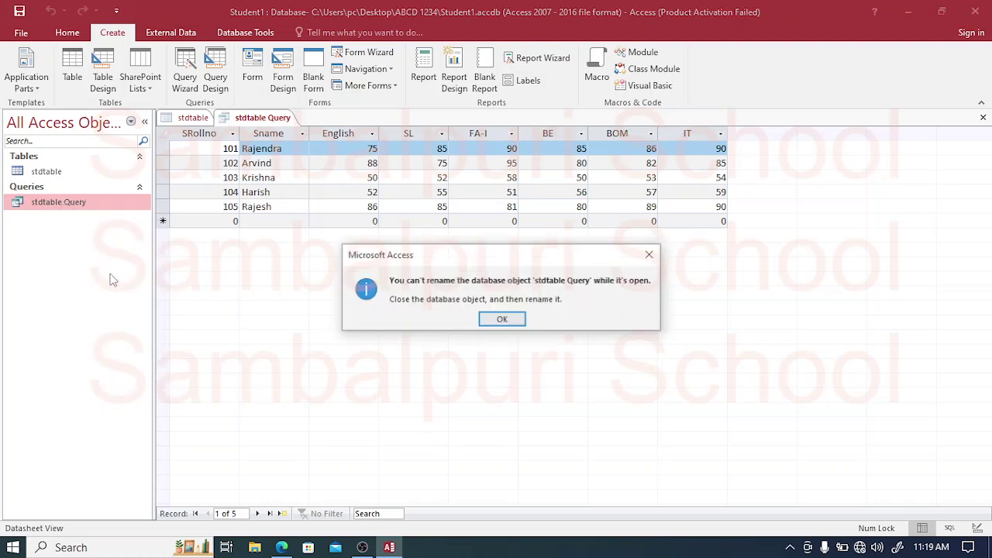
click(500, 320)
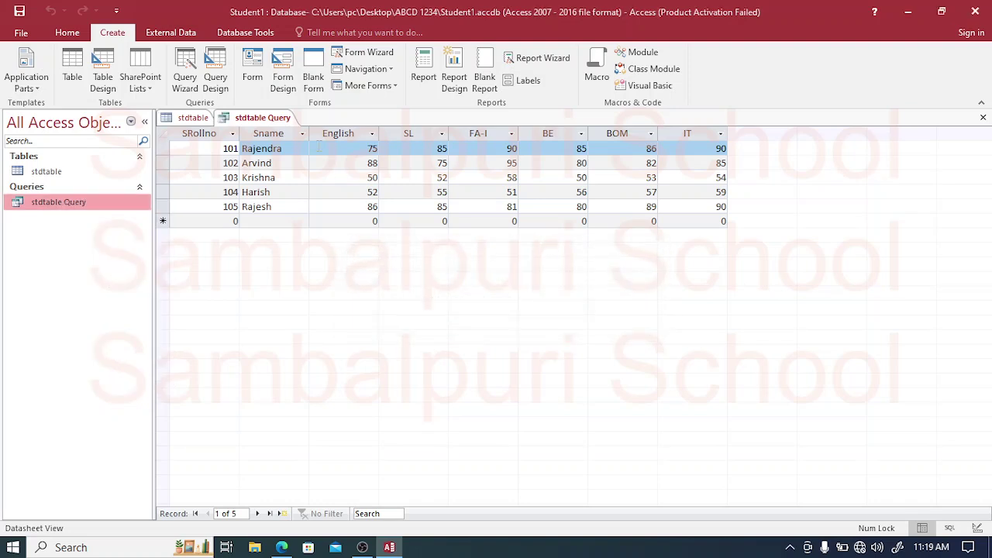
Close stdtable Query and rename it stdtable Query1.
right_click(287, 122)
click(306, 148)
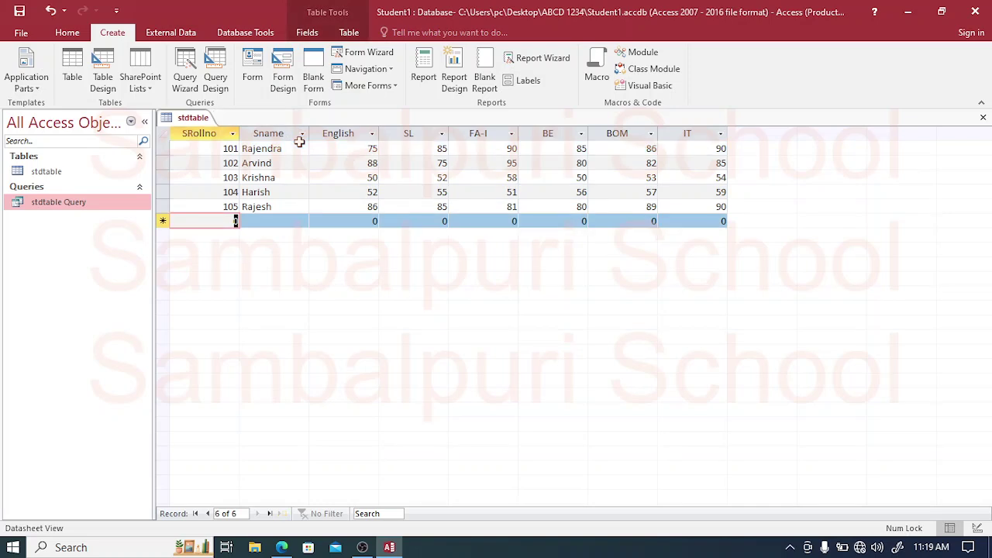
right_click(124, 205)
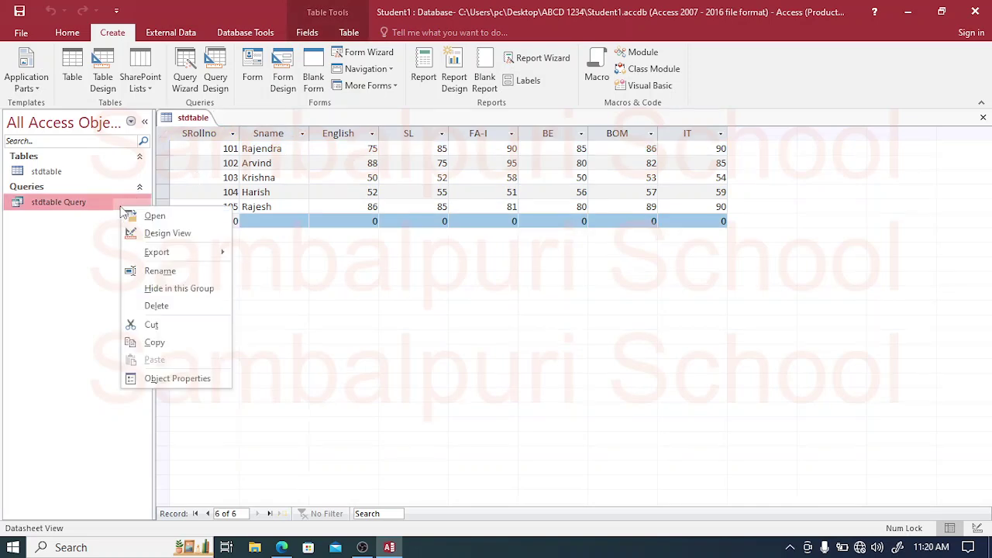
click(149, 273)
click(121, 200)
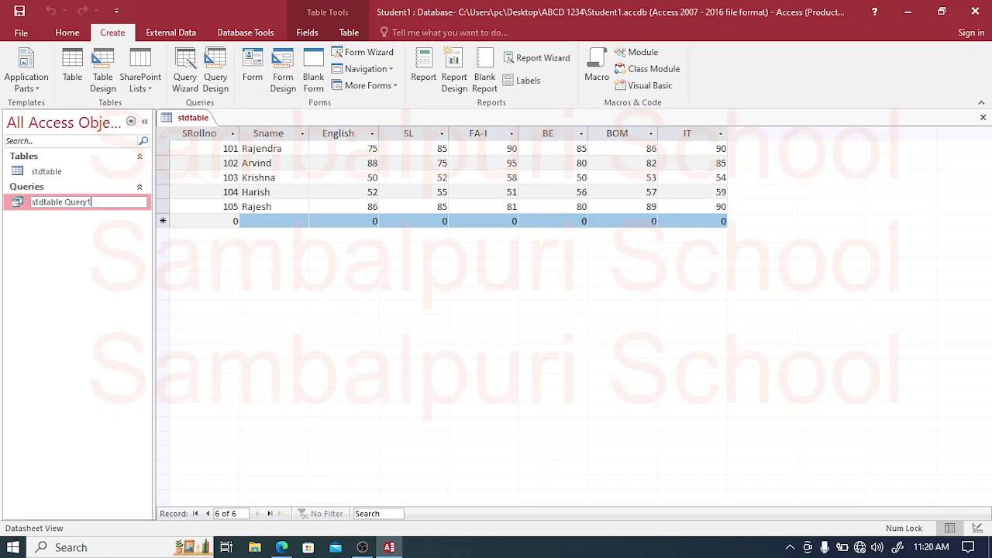
key(Return)
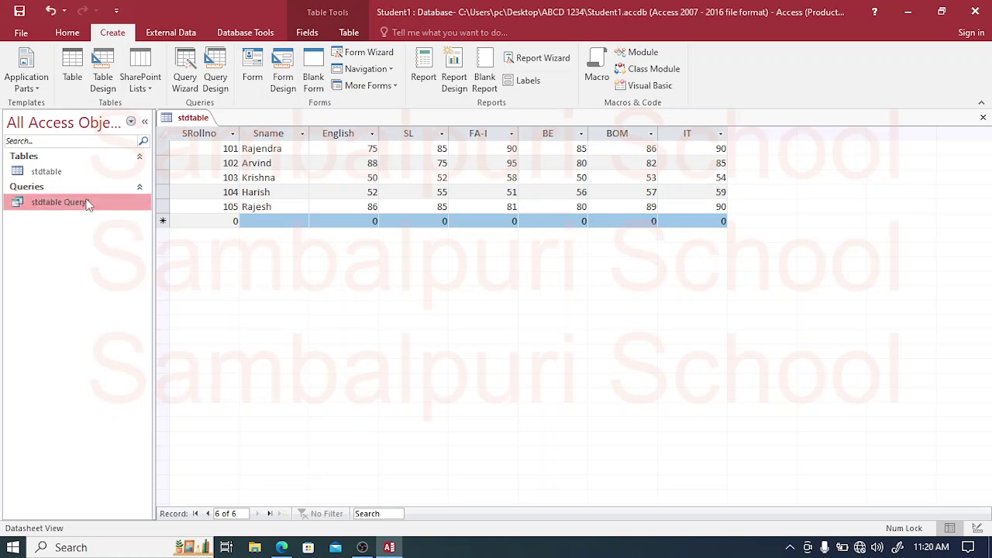
Open stdtable Query1 and show it in Design View.
double_click(60, 201)
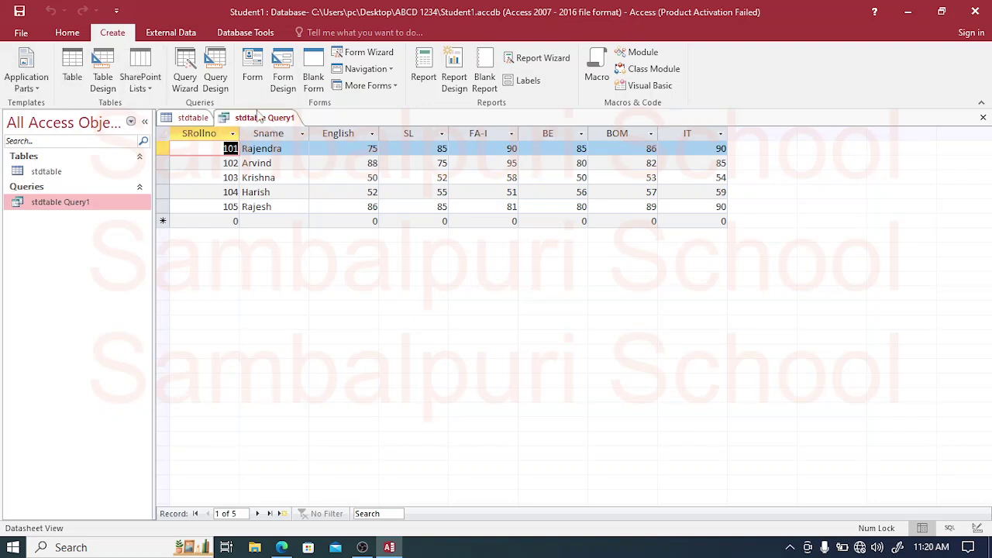
click(76, 36)
click(19, 87)
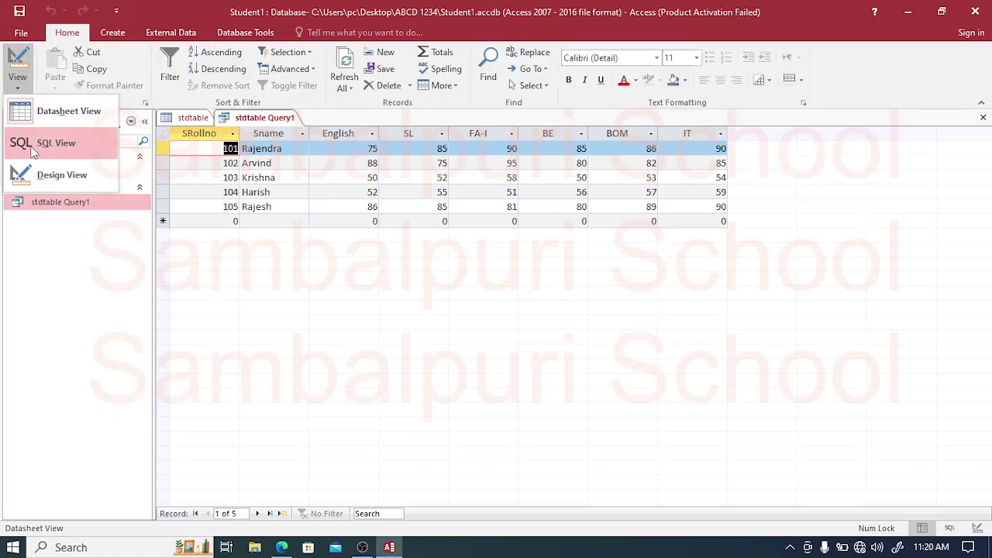
click(46, 172)
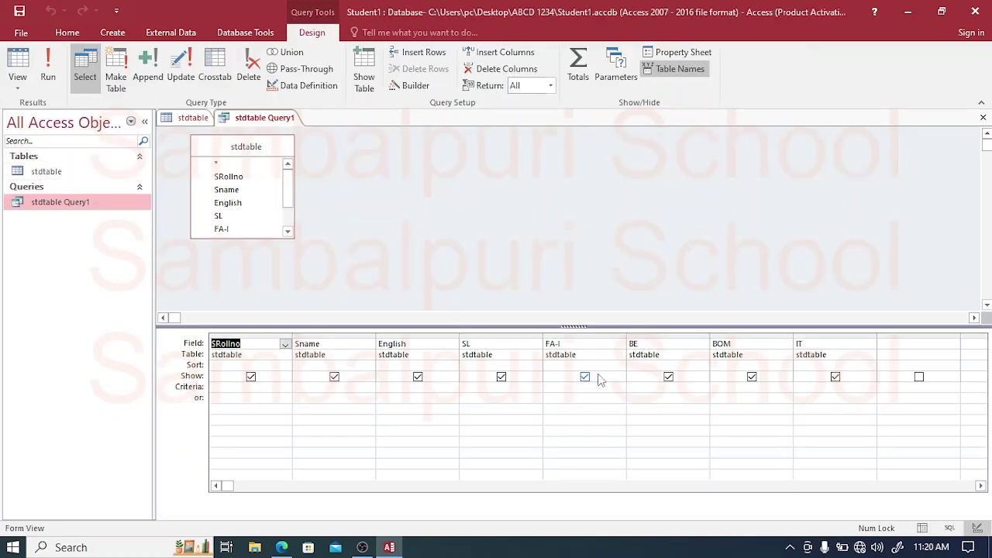
Examine the Sort choices for SRollno and the Criteria cells of the subject columns in the design grid.
click(267, 365)
click(286, 366)
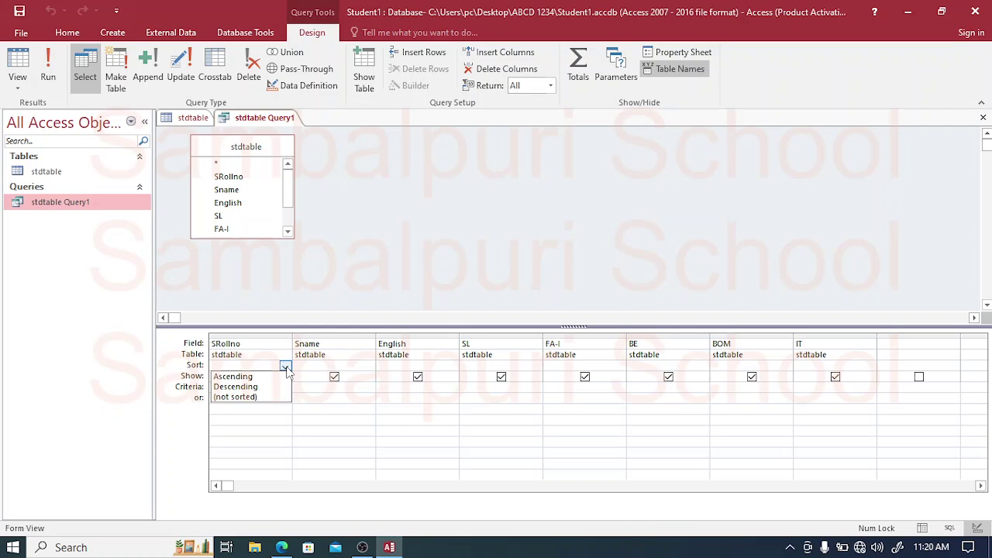
click(286, 367)
click(239, 388)
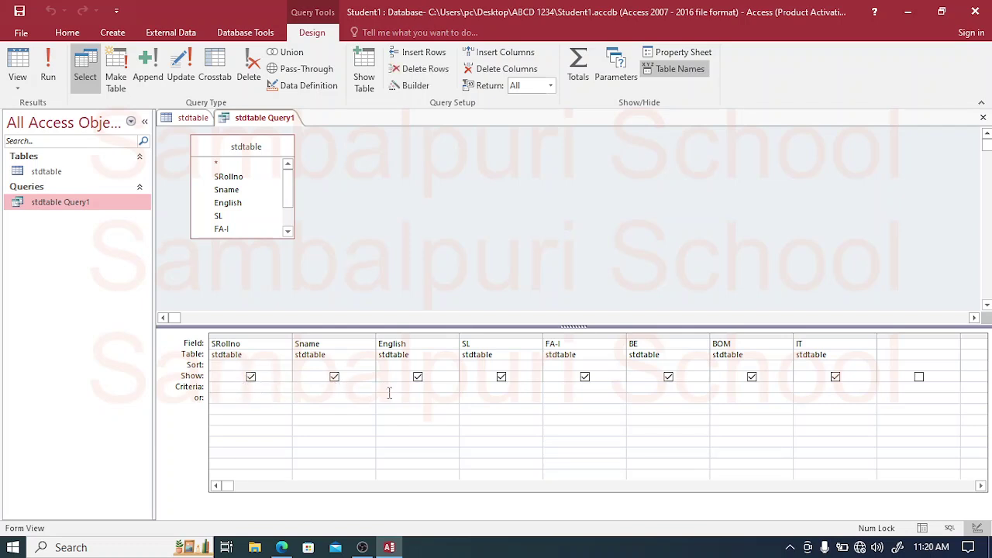
click(512, 391)
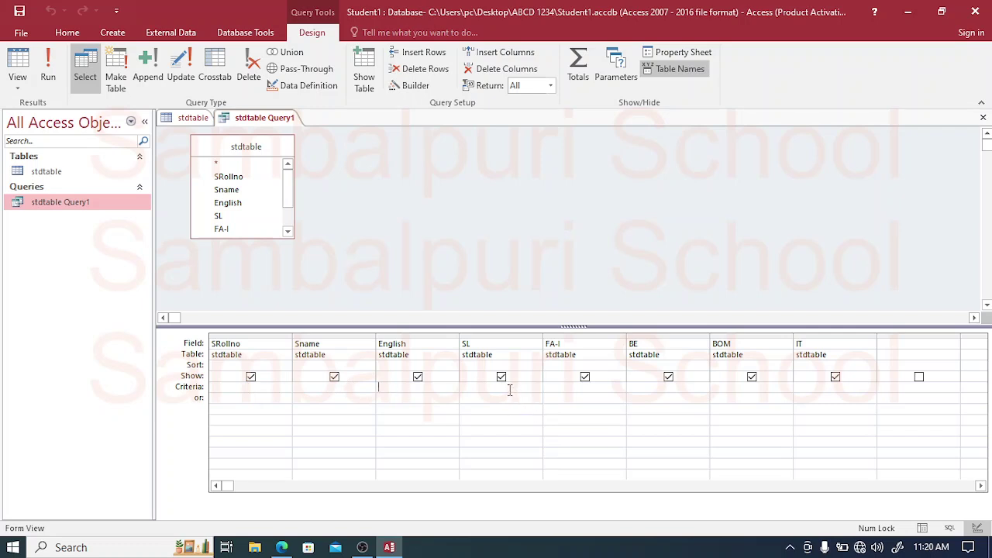
click(560, 387)
click(647, 389)
click(719, 387)
Switch to the PDF, underline "Any Subject" in query a, and handwrite an underlined "AVERAGE" with a circled 80 above it.
click(283, 549)
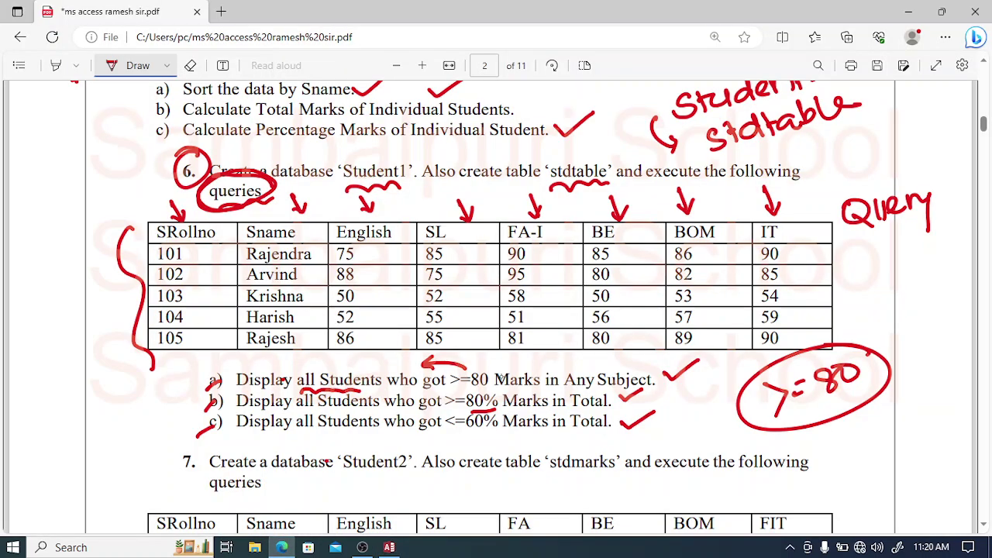
drag(565, 392, 656, 391)
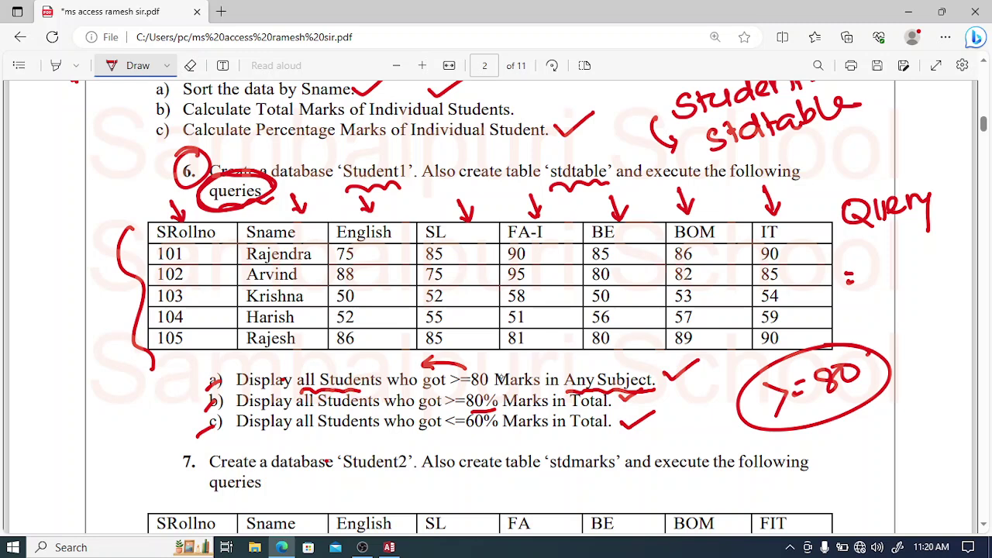
mouse_move(877, 176)
mouse_down()
mouse_move(883, 157)
mouse_move(890, 178)
mouse_up()
mouse_move(880, 170)
mouse_down()
mouse_move(953, 151)
mouse_move(964, 166)
mouse_up()
drag(882, 188, 961, 178)
mouse_move(905, 121)
mouse_down()
mouse_move(923, 136)
mouse_move(926, 117)
mouse_up()
mouse_move(934, 108)
mouse_down()
mouse_move(880, 135)
mouse_move(939, 113)
mouse_up()
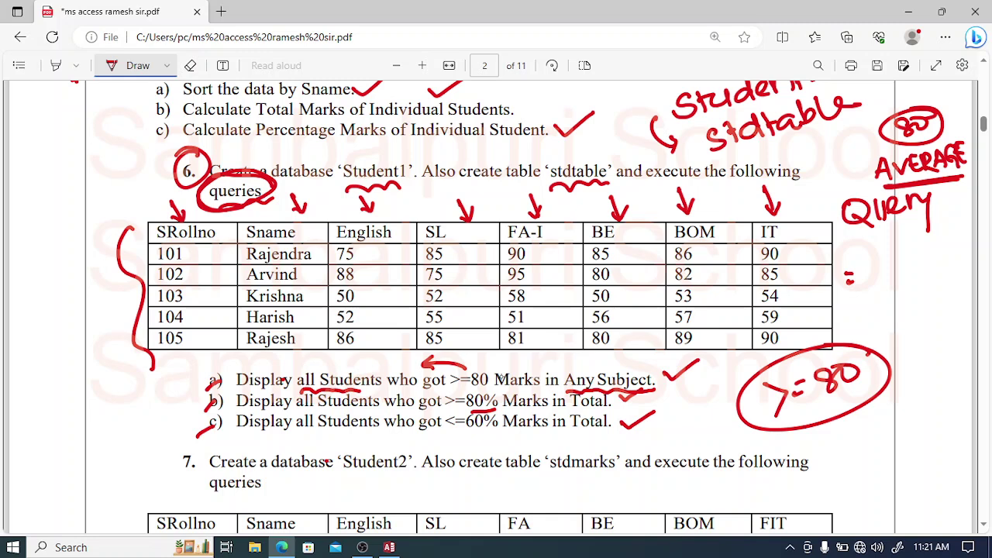
Return to Access, set the English criterion of stdtable Query1 to >="80", and try to run the query.
key(alt+Tab)
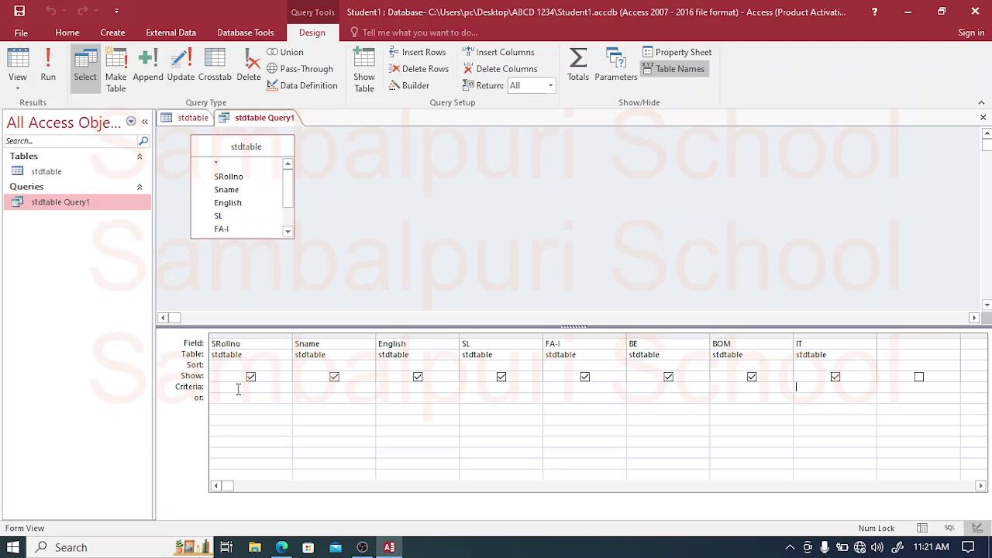
key(alt+Tab)
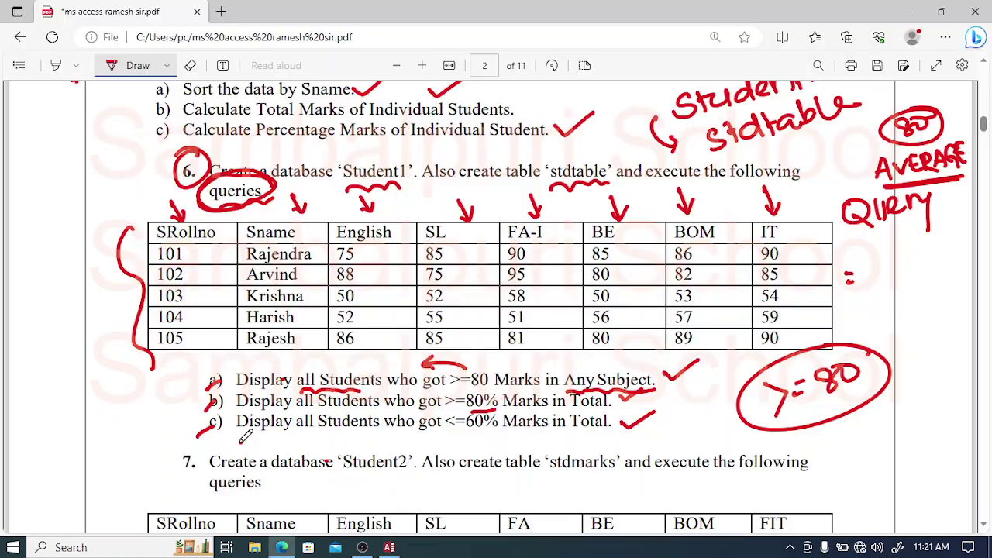
click(387, 547)
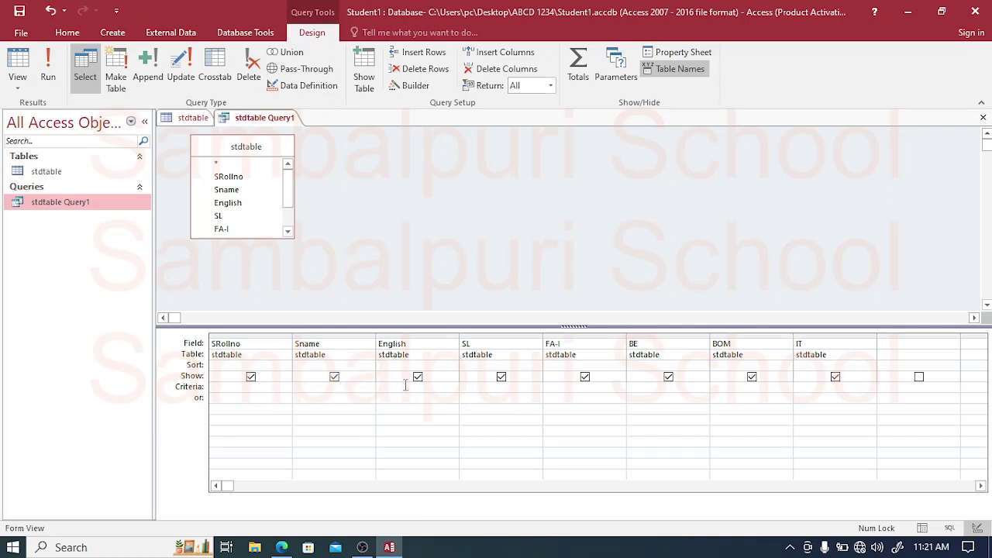
click(408, 386)
text(>=)
text(80)
key(ctrl+z)
click(409, 344)
click(49, 63)
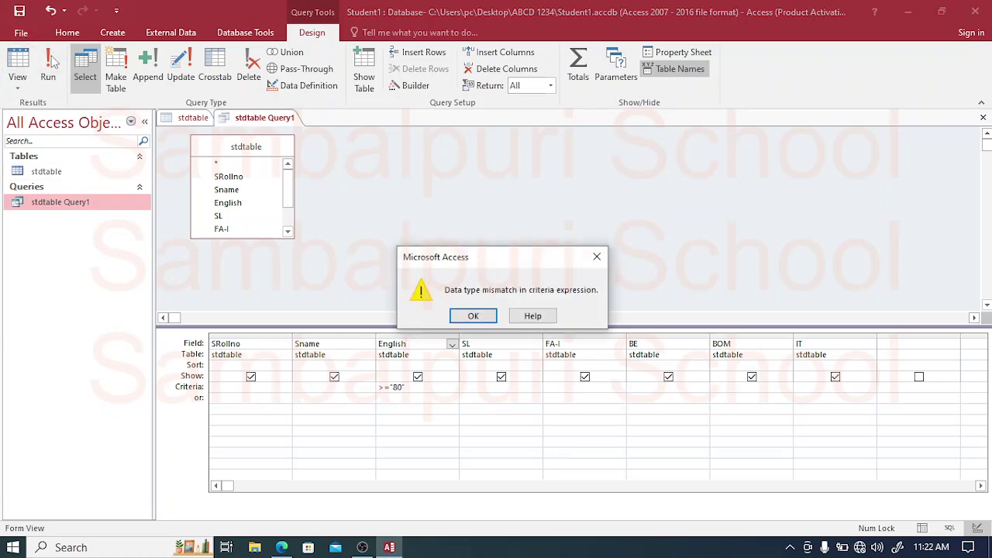
click(472, 318)
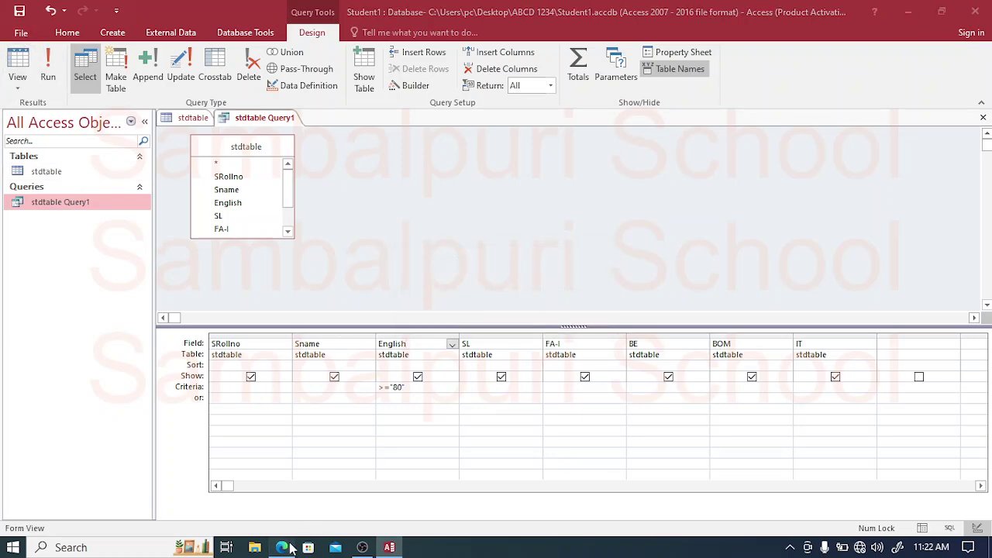
Check query a in the PDF, and remove the quotation marks from the English criterion in Access so it reads >=80.
click(281, 547)
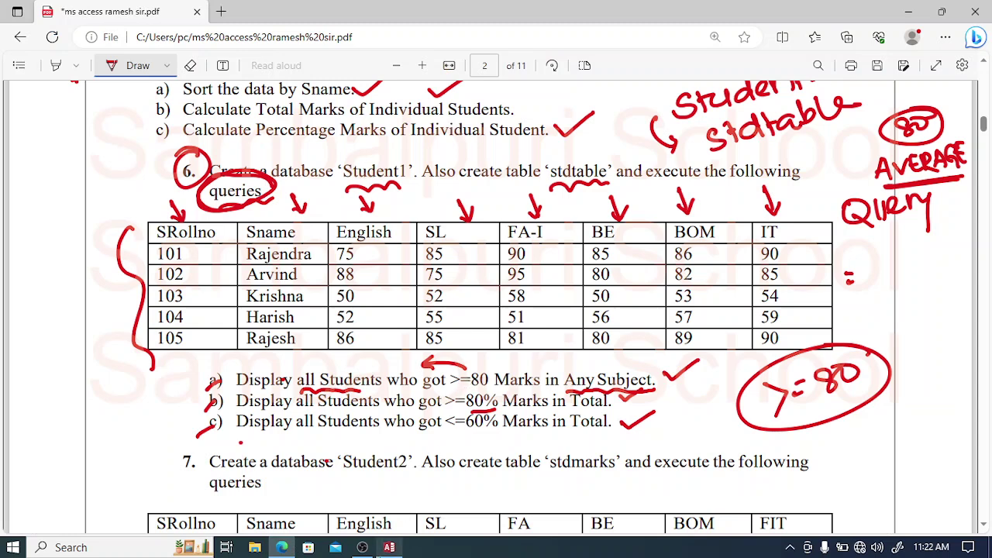
click(389, 547)
click(416, 387)
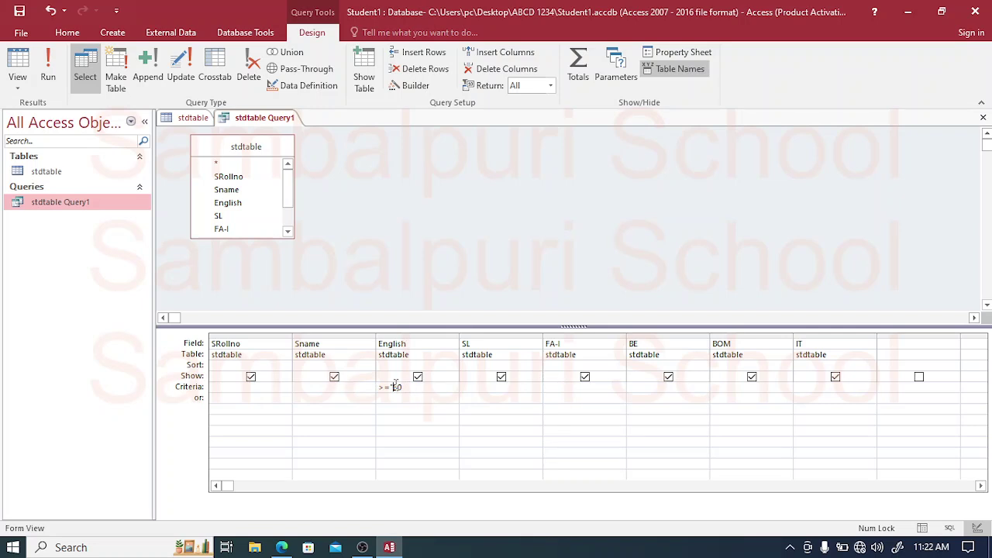
key(BackSpace)
key(BackSpace)
key(BackSpace)
key(BackSpace)
key(Escape)
click(420, 343)
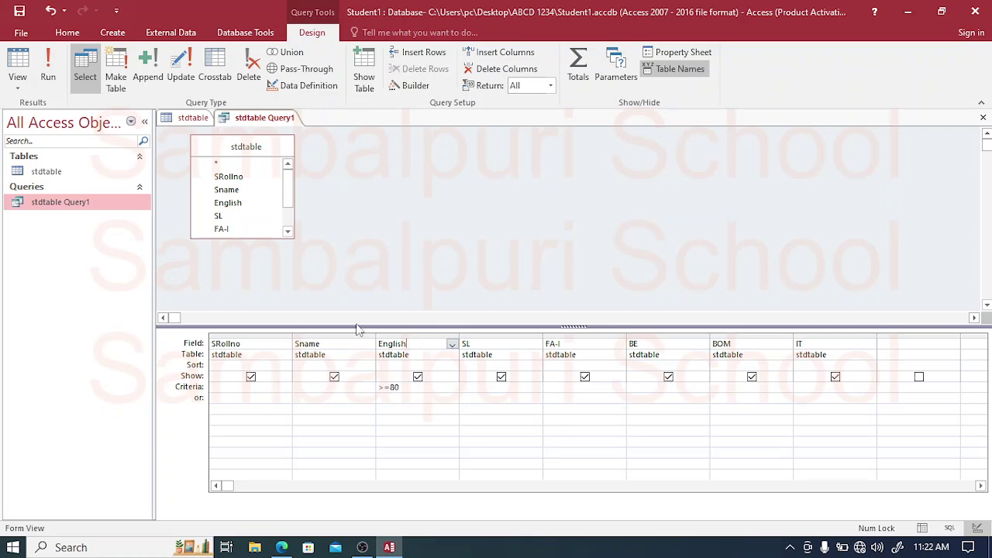
Run stdtable Query1 with the English criterion >=80, and return to its design view.
click(49, 70)
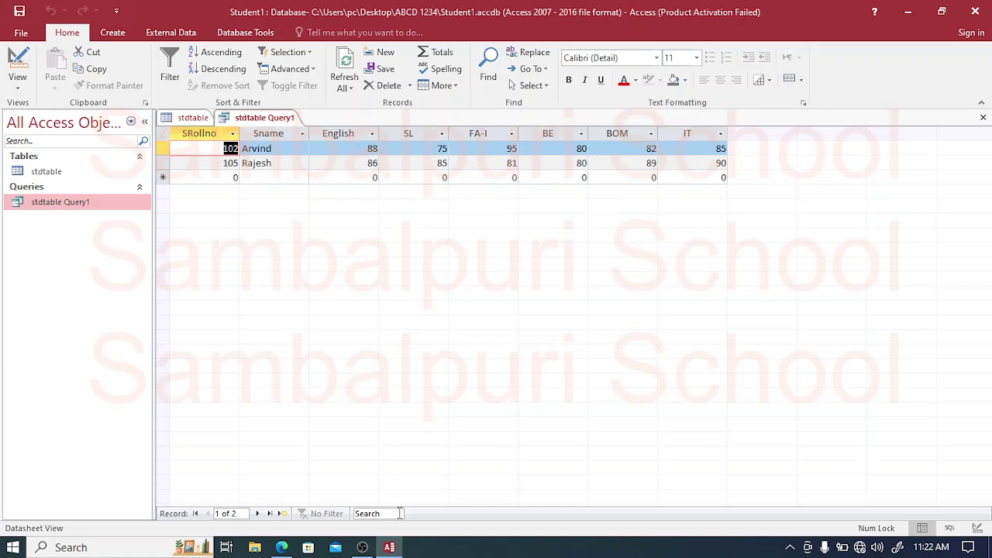
click(17, 85)
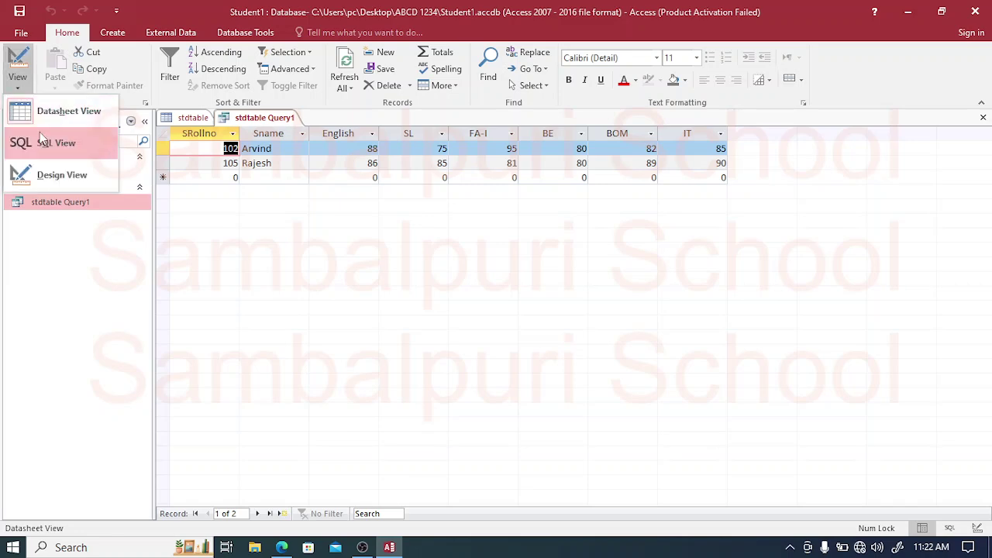
click(47, 174)
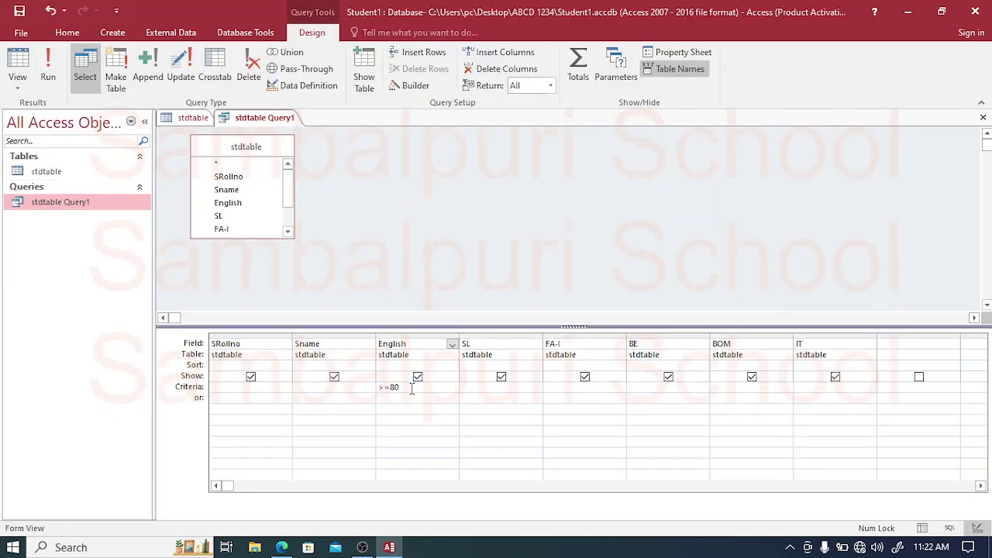
Switch to the PDF and tick the English marks 88 and 86 and both SL marks of 85 in question 6's table.
click(282, 547)
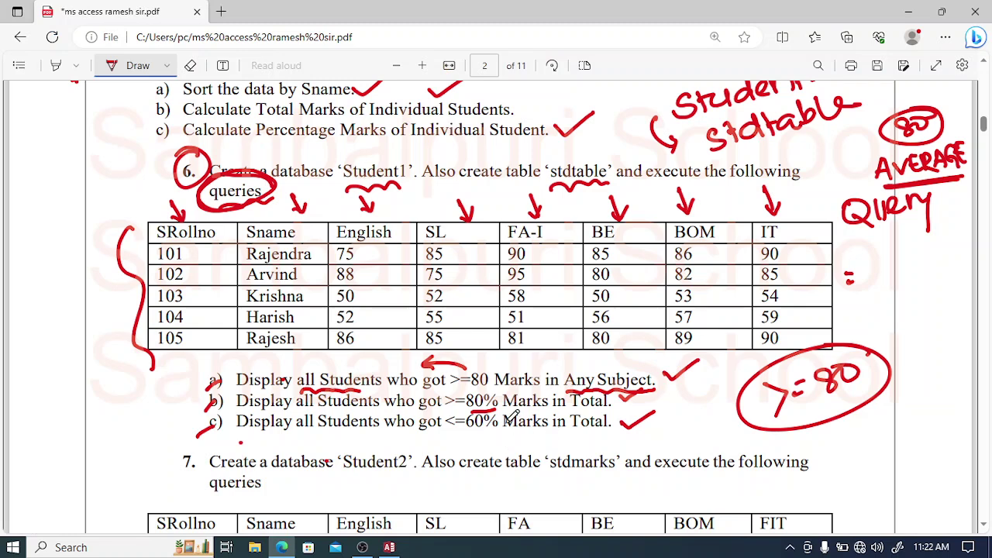
drag(379, 267, 367, 284)
drag(378, 327, 366, 341)
drag(463, 248, 449, 259)
drag(463, 327, 451, 336)
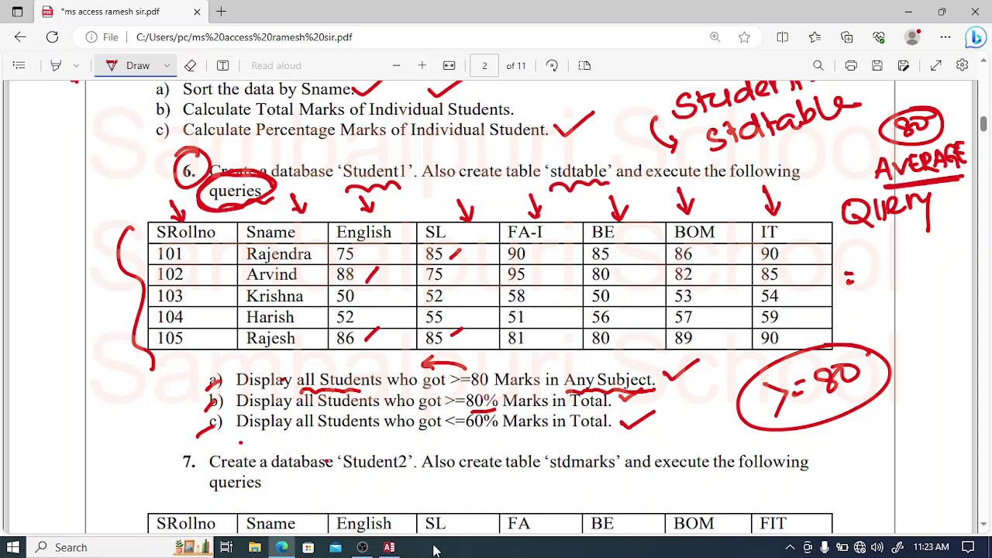
Return to Access and copy the English criterion >=80 into the criteria of SL, FA-I, BE, BOM and IT.
click(389, 547)
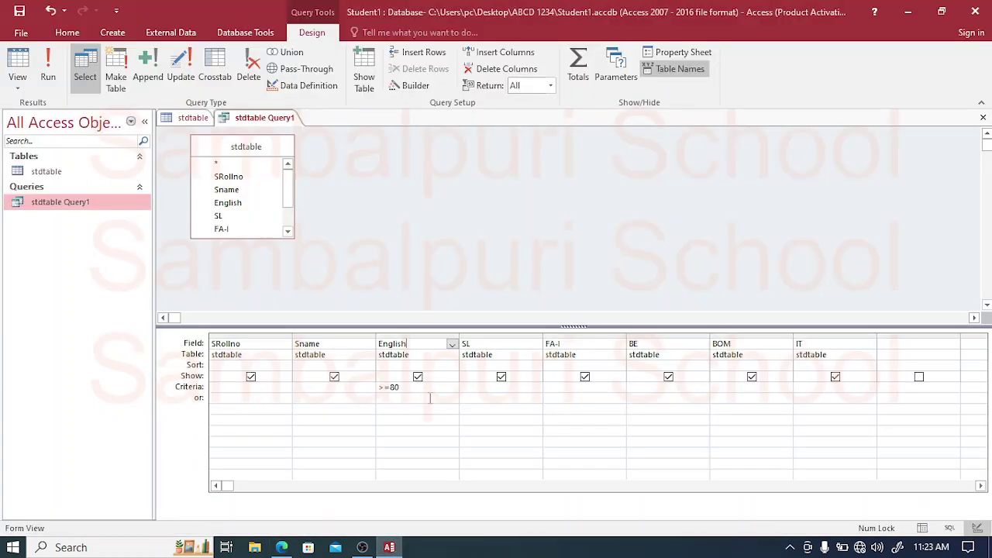
click(483, 387)
drag(431, 388, 347, 383)
key(ctrl+c)
click(491, 388)
key(ctrl+v)
click(545, 391)
key(ctrl+v)
click(651, 388)
key(ctrl+v)
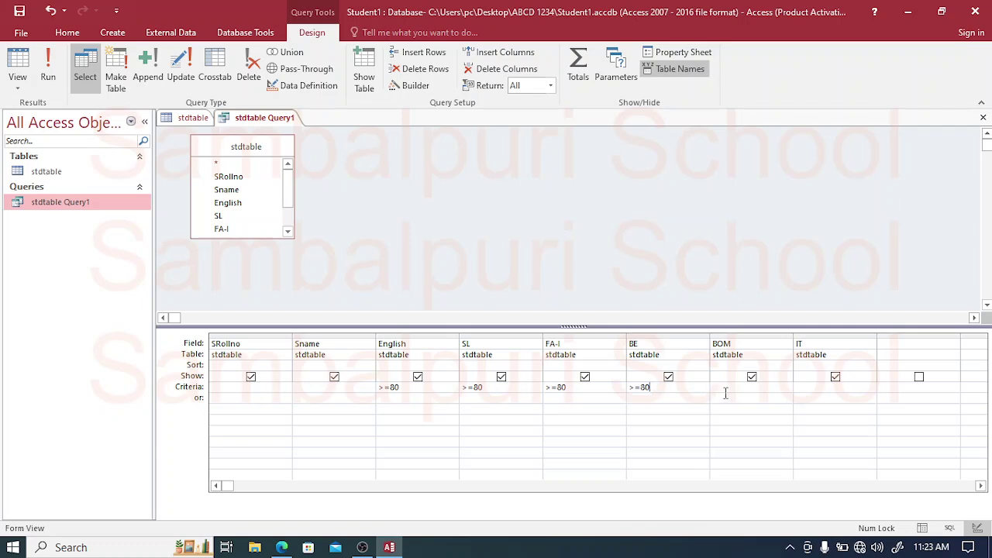
key(ctrl+v)
click(804, 390)
key(ctrl+v)
key(ctrl+z)
key(ctrl+v)
key(ctrl+v)
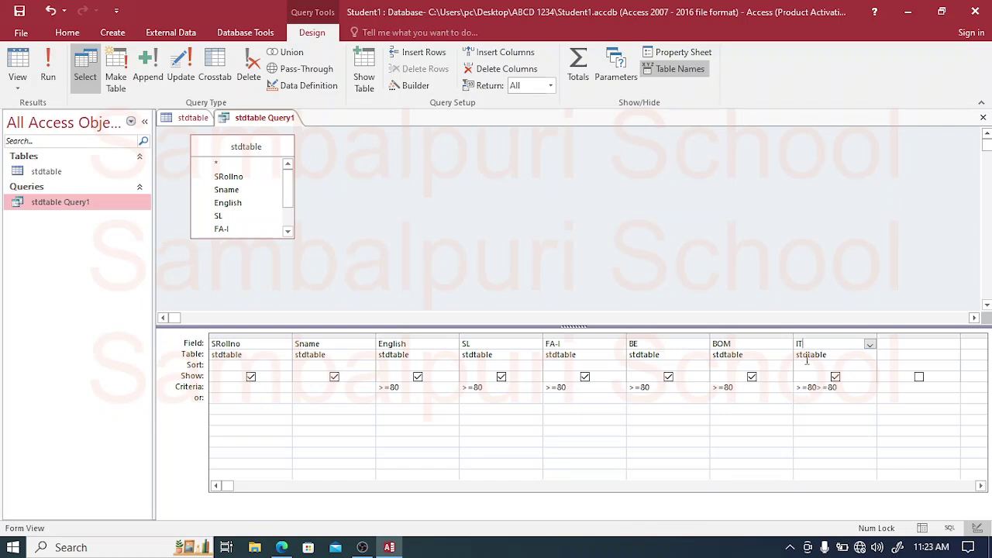
Remove the duplicated >=80 from the IT criterion, run the query, and return to design view.
click(859, 389)
key(BackSpace)
key(BackSpace)
key(BackSpace)
key(BackSpace)
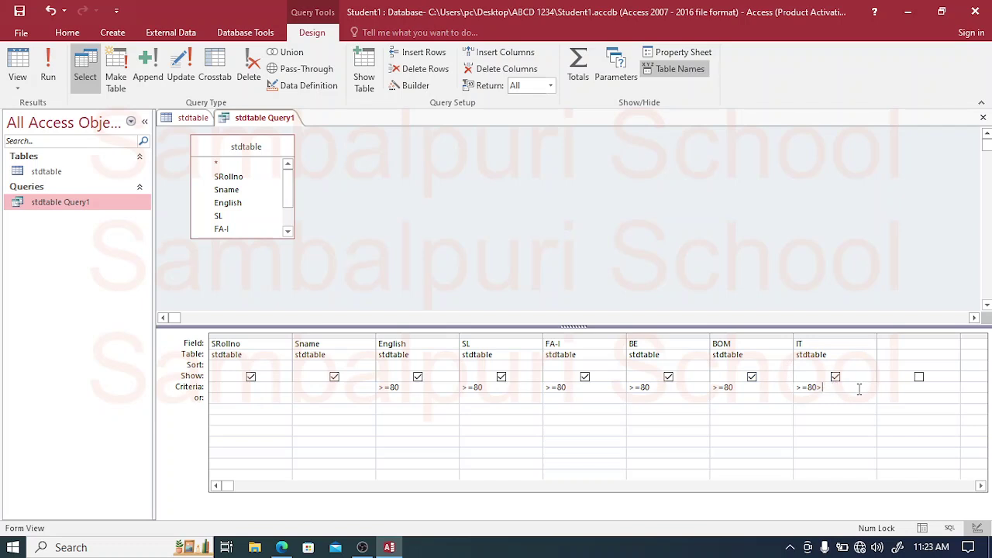
key(BackSpace)
key(BackSpace)
key(BackSpace)
key(BackSpace)
click(48, 69)
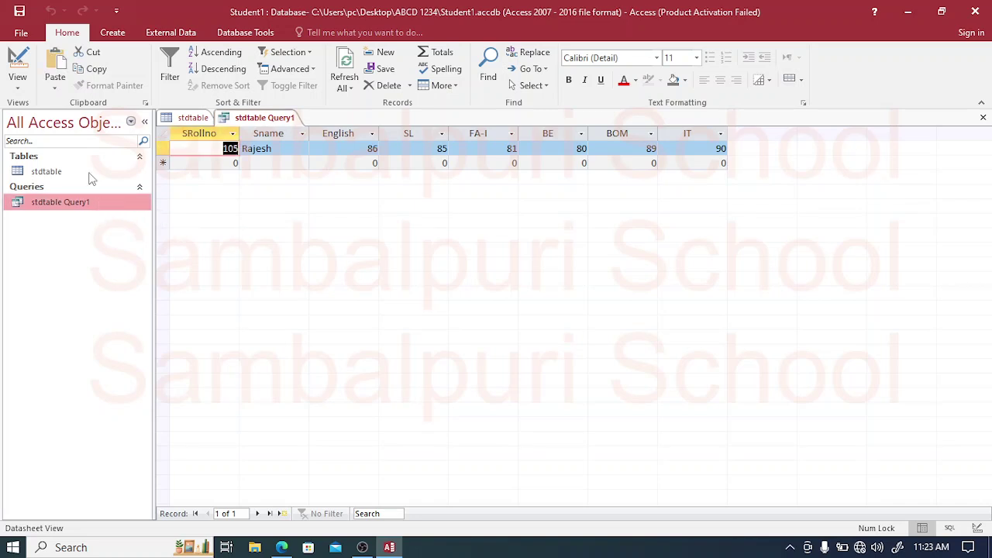
click(19, 83)
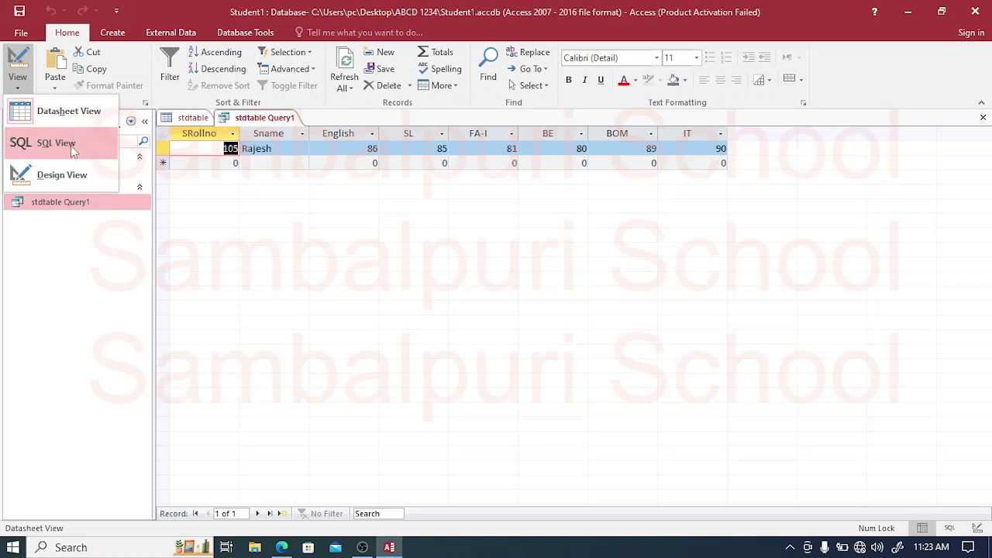
click(73, 174)
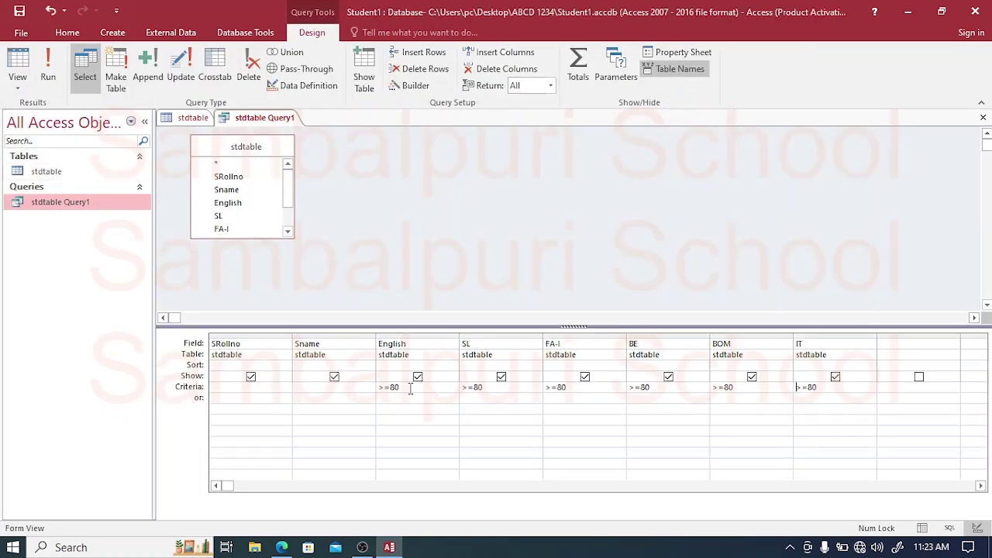
Clear the >=80 criteria from all six subject columns, English through IT.
drag(411, 388, 362, 383)
key(Delete)
drag(493, 386, 411, 381)
key(Delete)
drag(597, 387, 523, 385)
key(Delete)
click(685, 384)
drag(684, 385, 614, 385)
key(Delete)
drag(755, 387, 620, 387)
key(Delete)
drag(823, 387, 719, 382)
key(Delete)
Add a calculated field after IT with the expression AVERAGE:English+SL+FA-I+BE+BOM+IT.
click(896, 344)
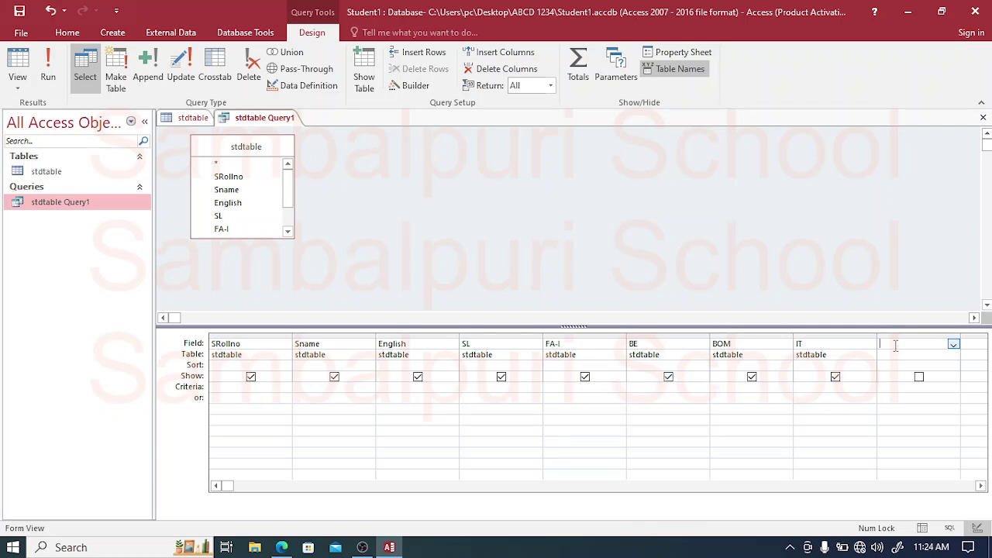
click(953, 344)
click(953, 346)
key(Caps_Lock)
text(AVERAGE:)
key(Caps_Lock)
text(Eng)
text(lish)
text(+)
text(SL)
text(+FA)
text(-I+BE)
text(+BOM)
text(+IT)
key(Tab)
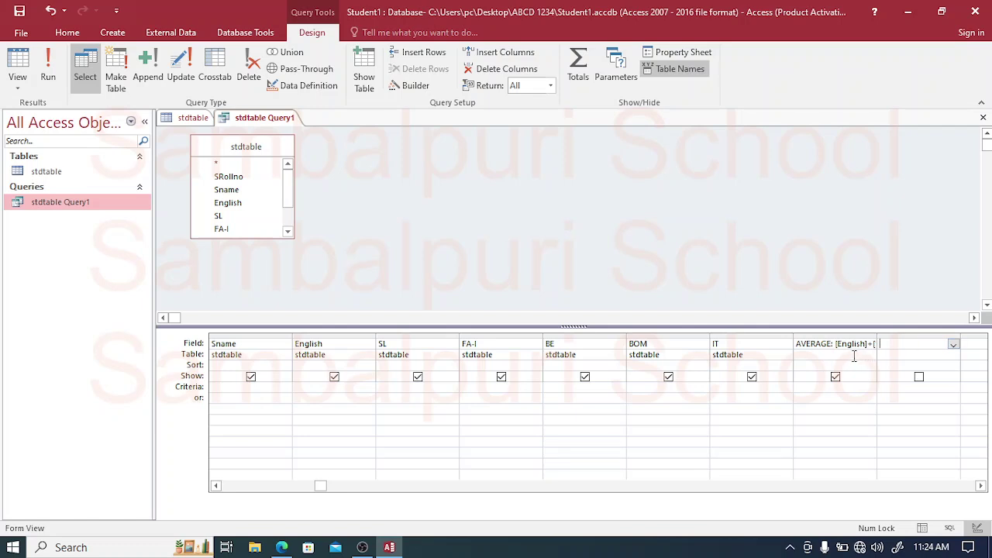
Check the remaining field names in the stdtable list, try running the query, and cancel the FA parameter entry.
click(291, 229)
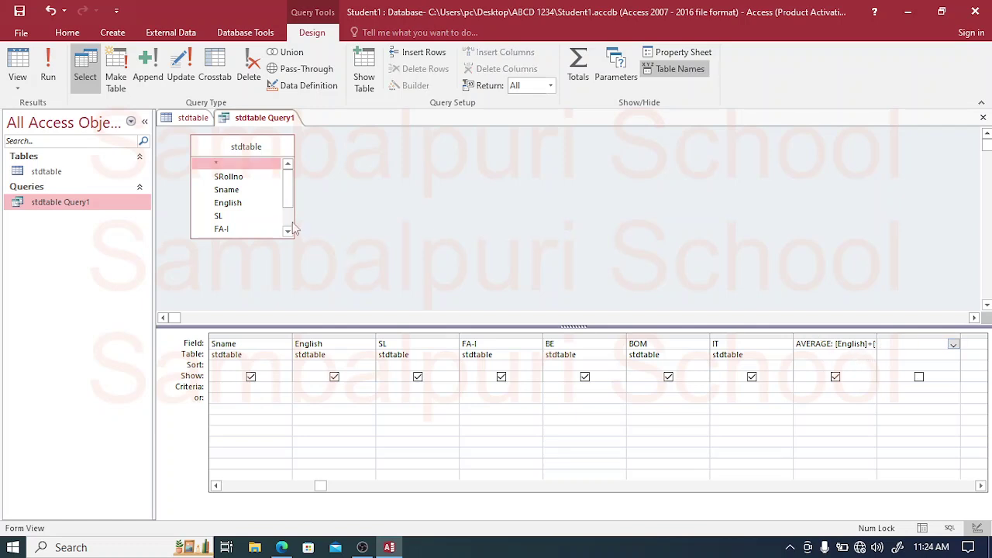
scroll(291, 229, down, 1)
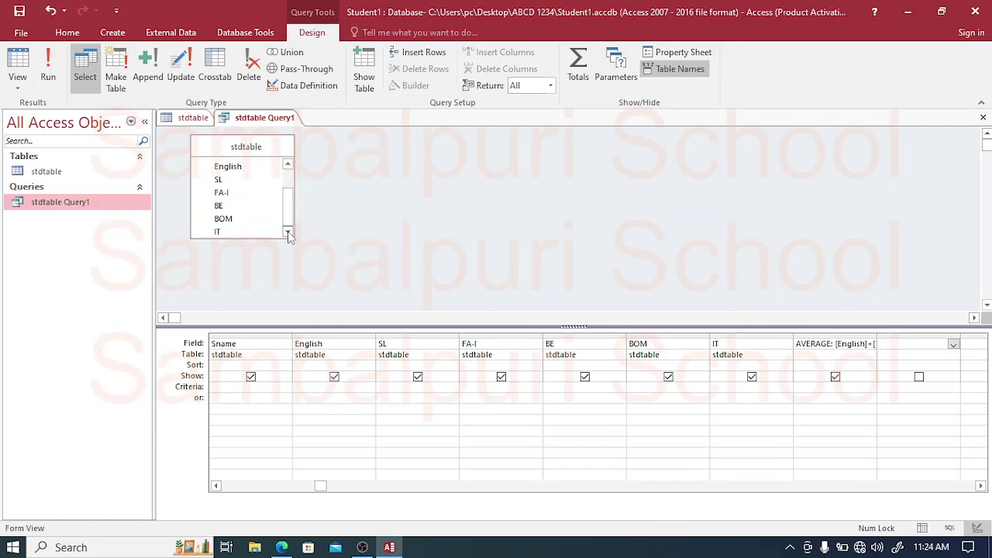
click(51, 73)
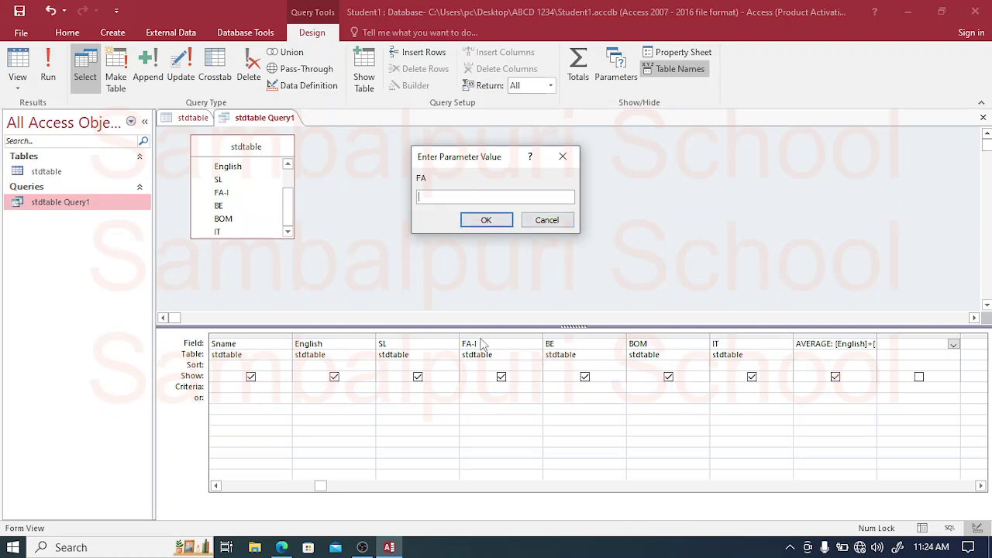
key(Tab)
key(Tab)
click(542, 221)
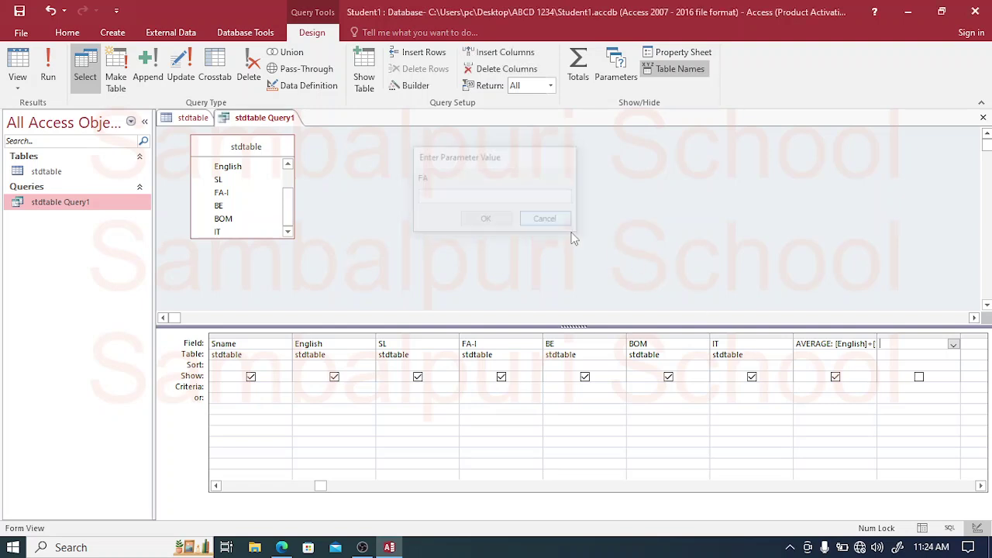
Correct the FA-I reference in the AVERAGE expression to the single field [FA-I], and run the query.
click(821, 344)
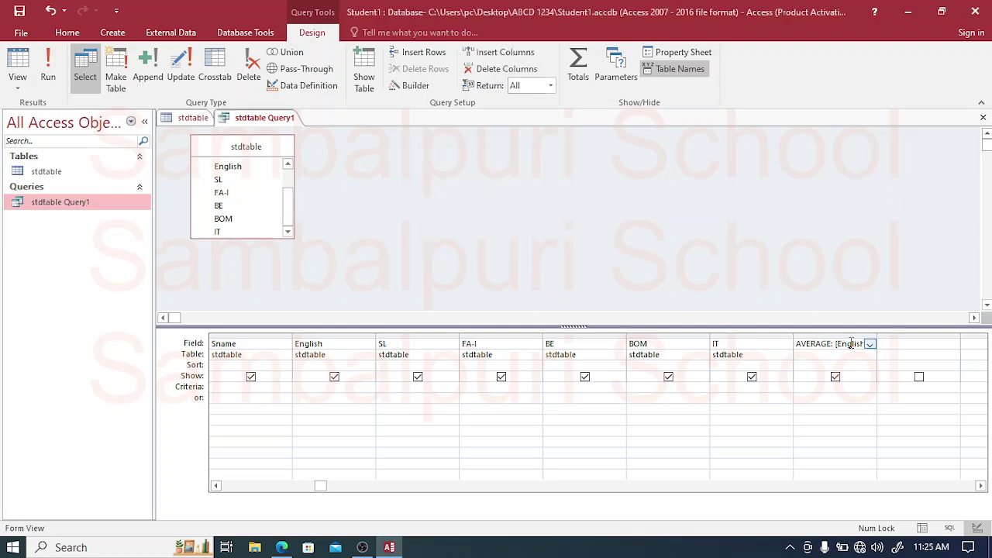
key(Right)
key(Right)
key(Right)
key(Right)
key(Right)
key(Right)
key(Right)
key(Right)
key(Right)
key(Right)
key(Right)
key(Right)
key(Right)
key(Right)
key(Right)
key(Right)
key(Right)
key(Right)
key(Right)
key(Right)
click(813, 349)
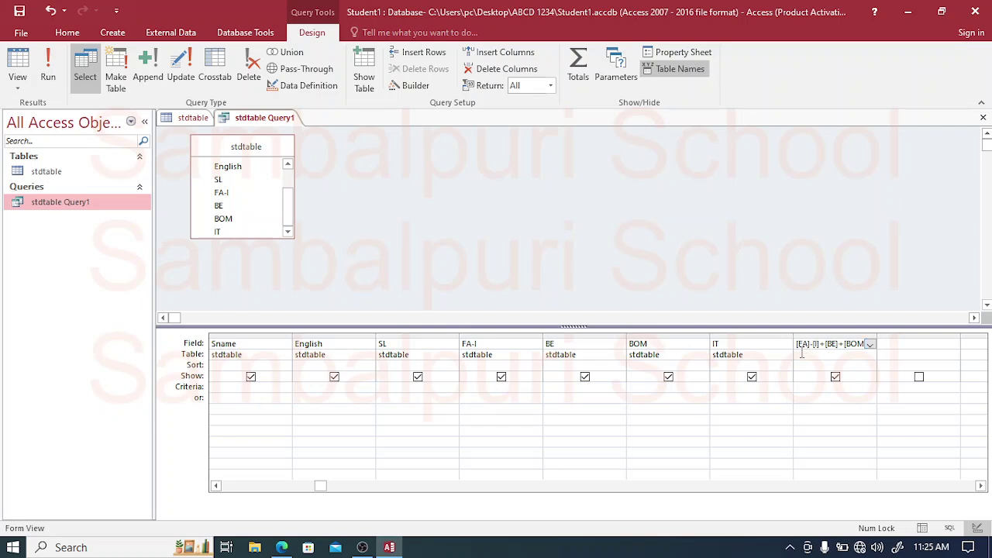
key(BackSpace)
key(Left)
key(BackSpace)
key(Escape)
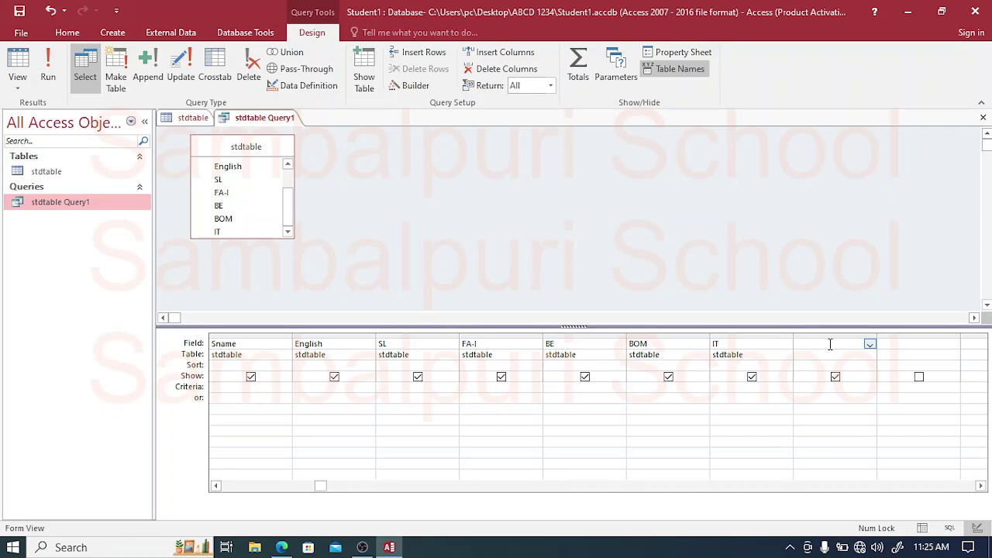
key(ctrl+v)
text(]+[SL]+[FA-I]+[B)
click(48, 70)
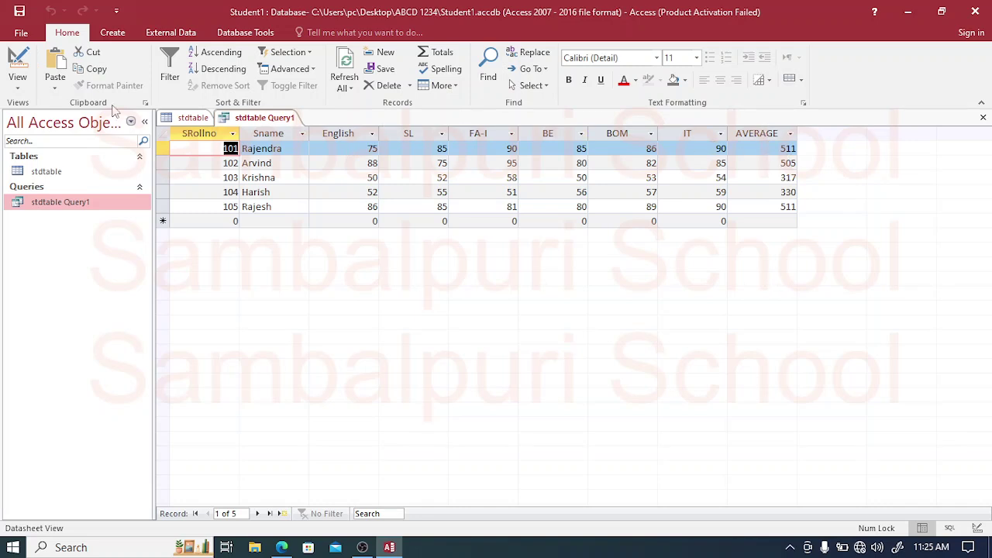
Return to design view, append /6 to the end of the AVERAGE expression, and run the query.
click(18, 85)
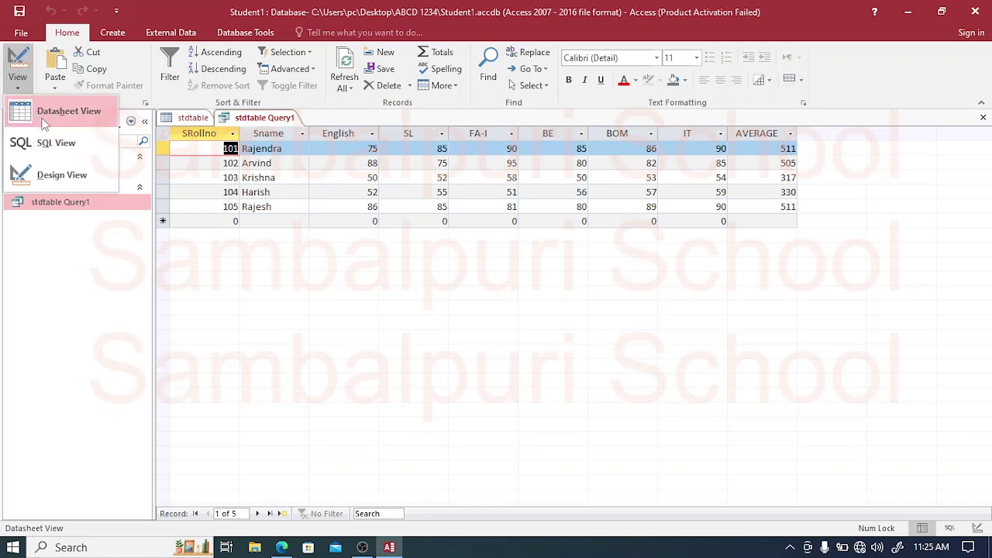
click(54, 190)
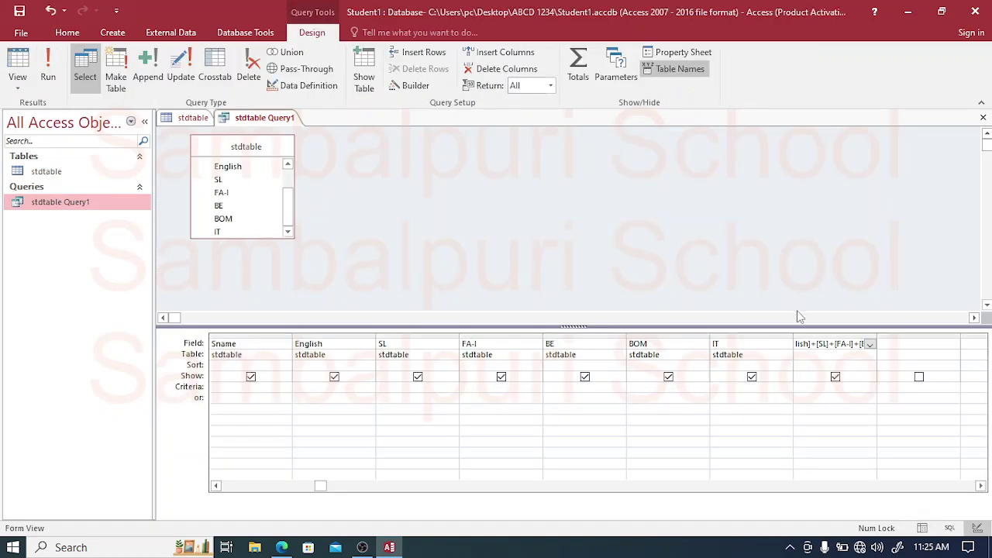
click(818, 344)
scroll(818, 348, left, 1)
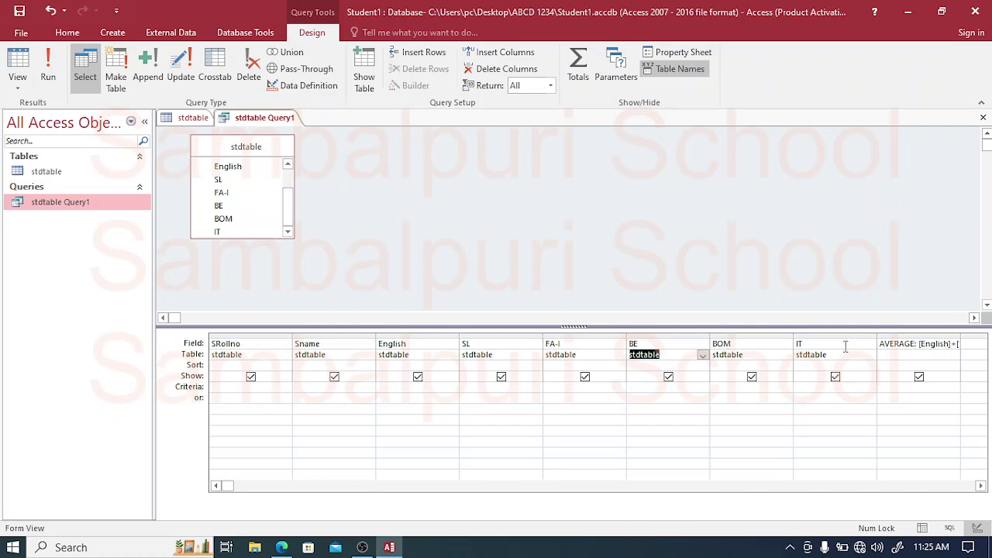
click(911, 345)
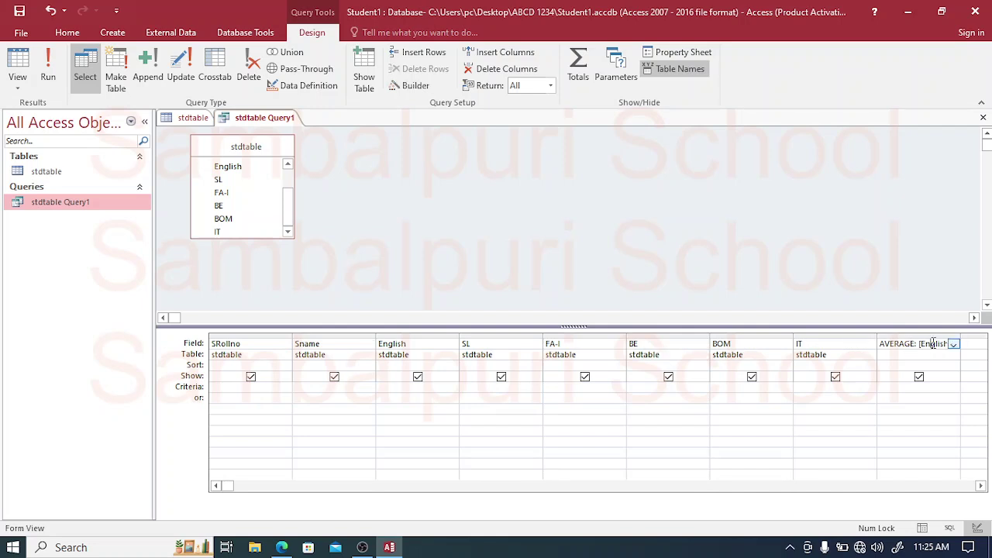
key(Right)
key(Right)
key(Right)
key(Right)
key(Right)
key(Right)
key(Right)
key(Right)
key(Right)
key(Right)
key(Right)
key(Right)
key(Right)
key(Right)
key(Right)
key(Right)
key(Right)
key(Right)
key(Right)
key(Right)
key(Right)
key(Right)
key(Right)
key(Right)
key(Right)
key(Right)
key(Right)
key(Right)
key(Right)
key(Right)
key(Right)
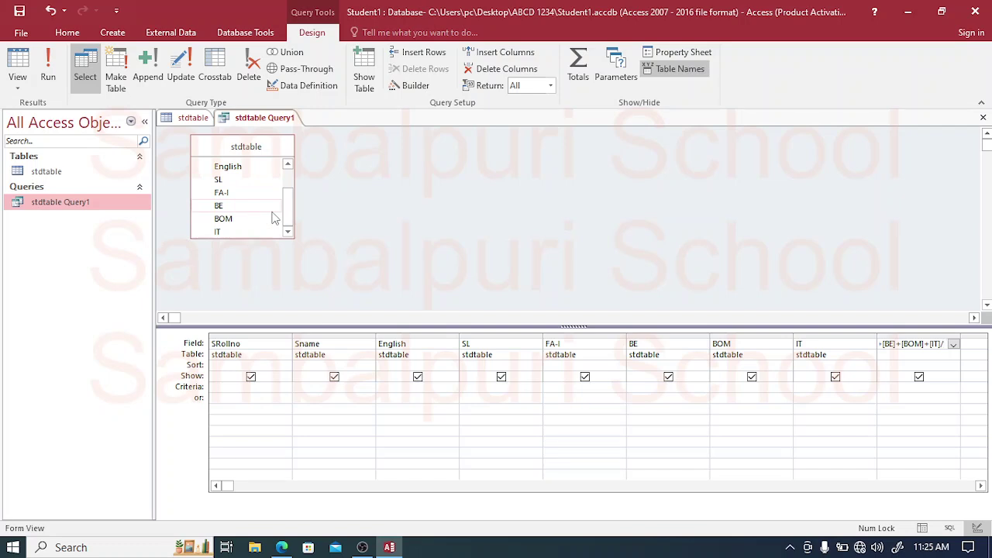
text(6)
click(49, 77)
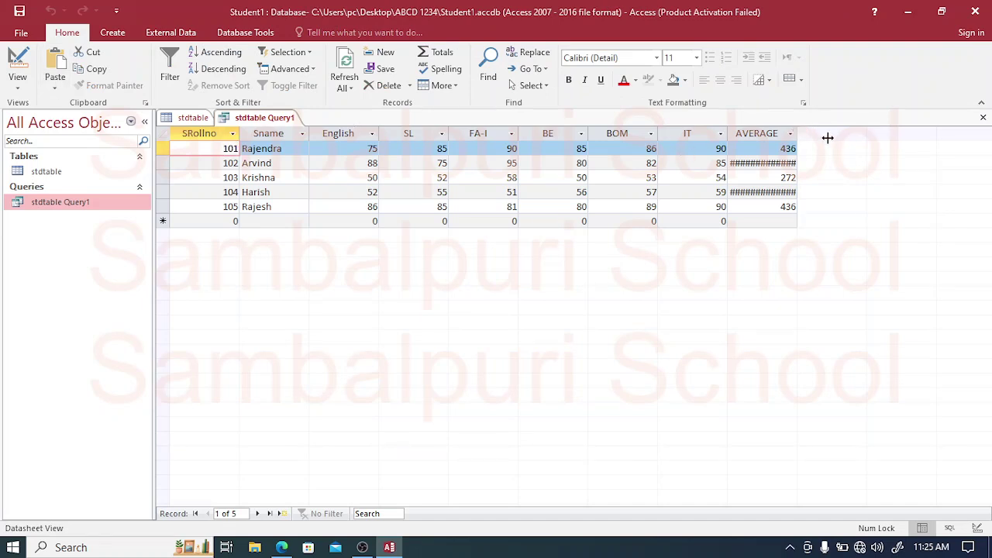
Fit the AVERAGE column's width to its values, and return to design view to examine its expression.
double_click(813, 134)
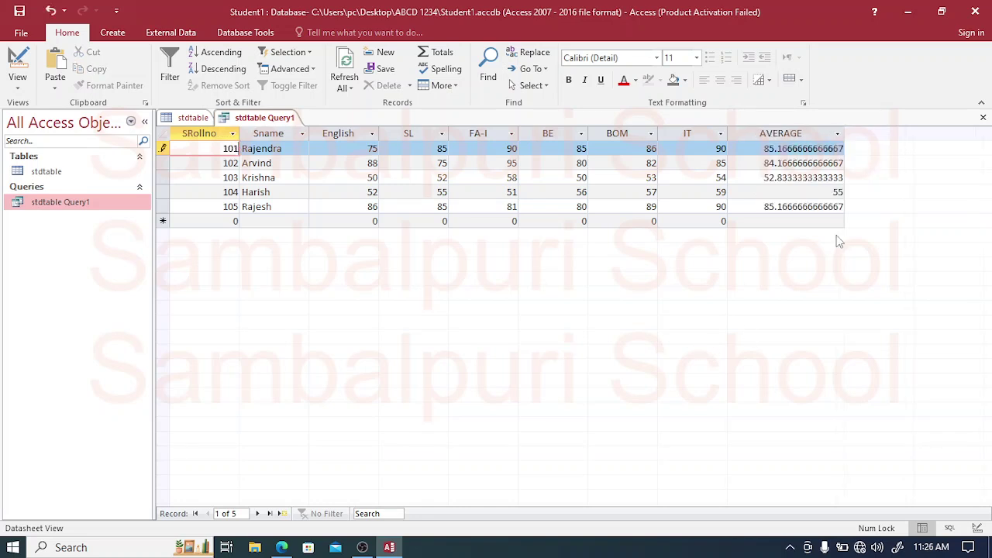
click(14, 86)
click(62, 175)
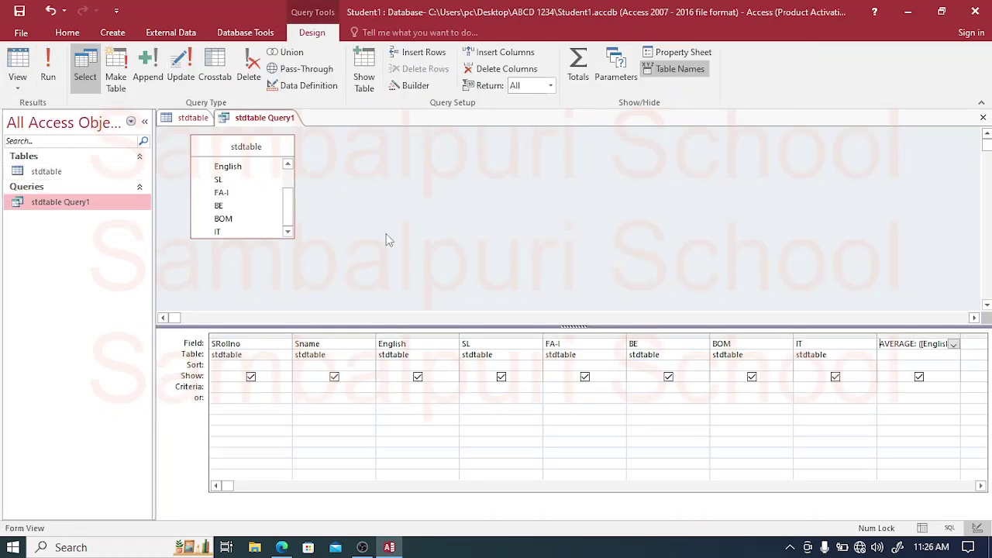
click(934, 343)
Switch to the practice PDF in the browser and handwrite the formula's start, AVERAGE: ([, with a line to the English heading and ]+.
click(281, 545)
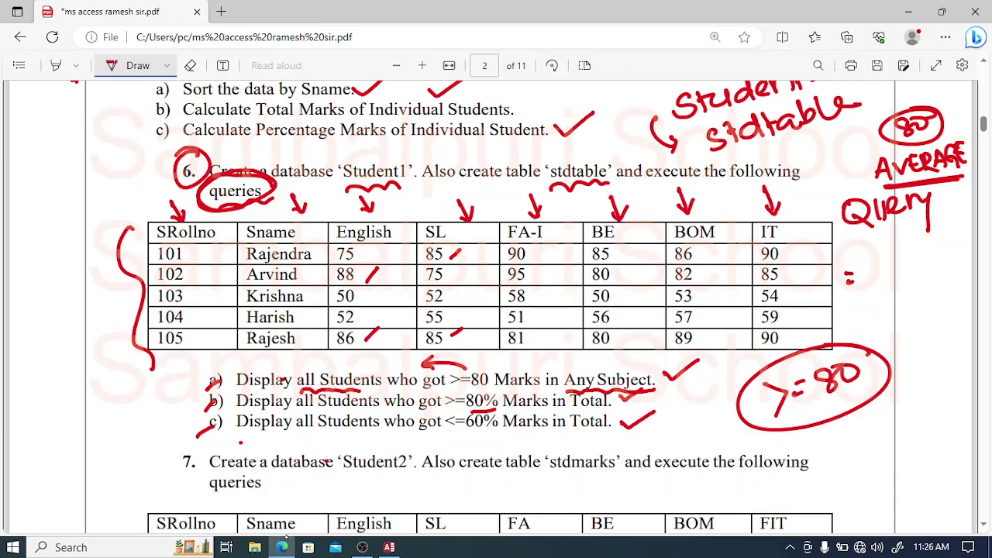
mouse_move(22, 214)
mouse_down()
mouse_move(31, 190)
mouse_move(40, 208)
mouse_move(48, 181)
mouse_move(62, 189)
mouse_move(80, 172)
mouse_move(95, 140)
mouse_move(110, 133)
mouse_move(113, 147)
mouse_up()
drag(101, 130, 94, 144)
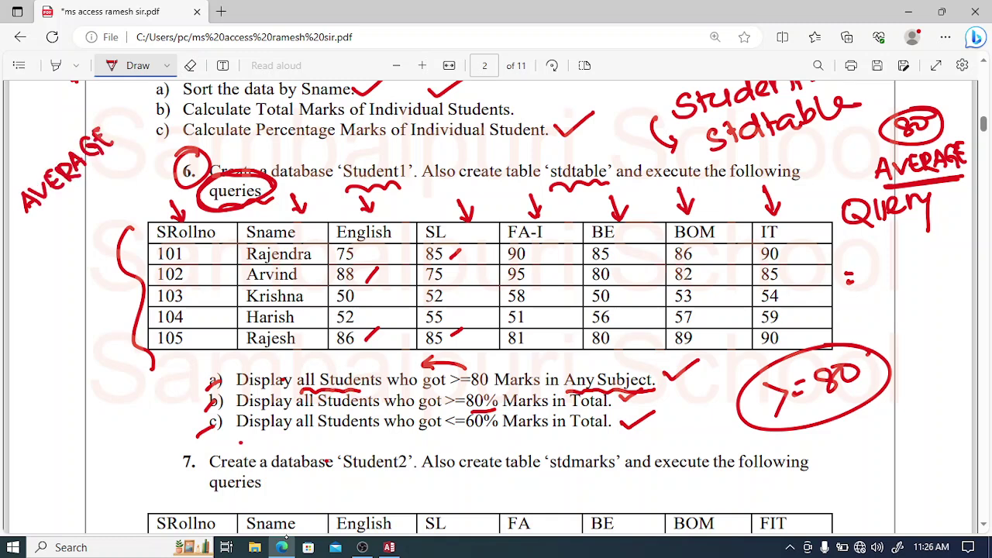
mouse_move(53, 225)
mouse_down()
mouse_move(66, 263)
mouse_move(50, 242)
mouse_move(70, 234)
mouse_up()
drag(345, 221, 125, 232)
mouse_move(79, 197)
mouse_down()
mouse_move(99, 186)
mouse_move(94, 211)
mouse_up()
mouse_move(113, 178)
mouse_down()
mouse_move(111, 192)
mouse_move(124, 185)
mouse_up()
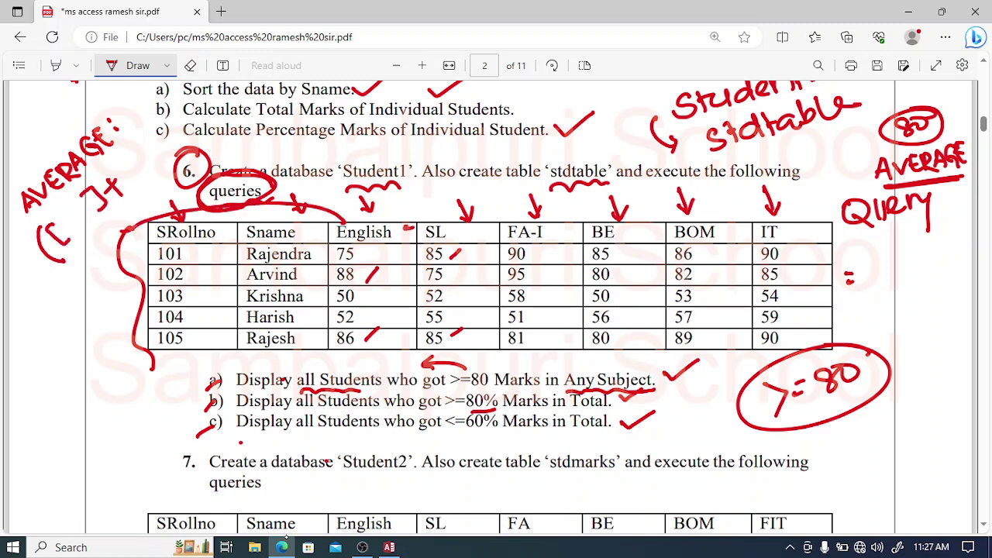
Handwrite plus signs and square brackets around the remaining subject headings through IT, and end the formula with )/6.
drag(470, 233, 483, 235)
drag(475, 226, 479, 243)
drag(512, 212, 501, 242)
drag(550, 214, 553, 243)
drag(570, 225, 612, 245)
click(641, 224)
mouse_move(618, 210)
mouse_down()
mouse_move(624, 239)
mouse_move(651, 226)
mouse_up()
drag(643, 219, 645, 237)
drag(671, 203, 688, 243)
mouse_move(711, 213)
mouse_down()
mouse_move(728, 226)
mouse_move(718, 245)
mouse_up()
mouse_move(737, 231)
mouse_down()
mouse_move(748, 226)
mouse_move(778, 253)
mouse_up()
mouse_move(780, 214)
mouse_down()
mouse_move(795, 217)
mouse_move(786, 244)
mouse_up()
mouse_move(812, 194)
mouse_down()
mouse_move(791, 262)
mouse_move(806, 258)
mouse_up()
click(837, 216)
drag(848, 212, 851, 238)
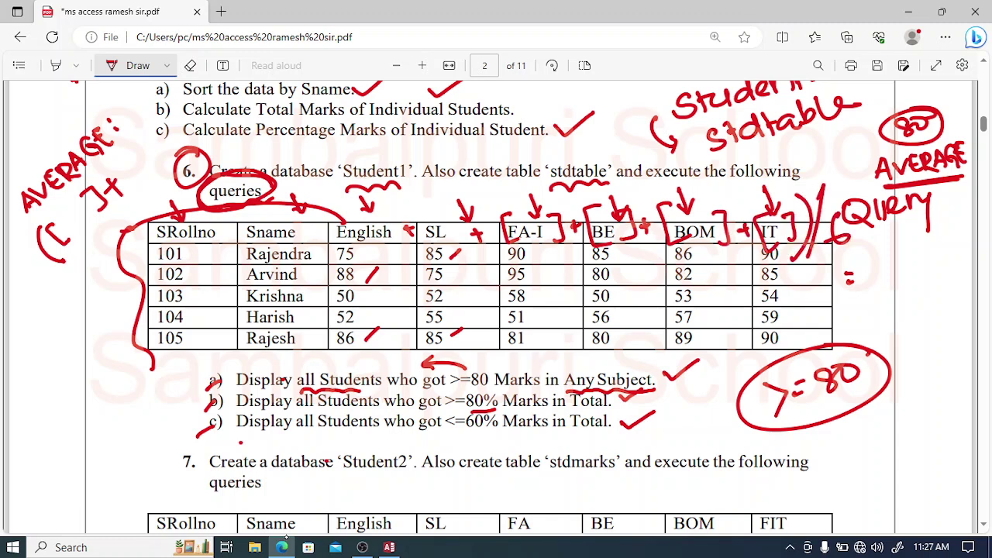
Switch back to Access, run stdtable Query1, and widen the AVERAGE column slightly.
click(389, 547)
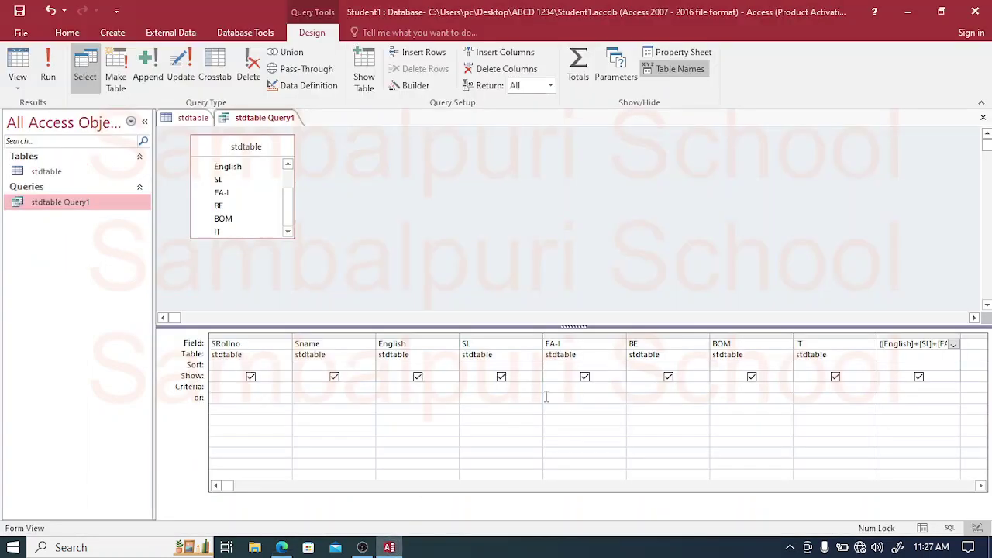
click(49, 71)
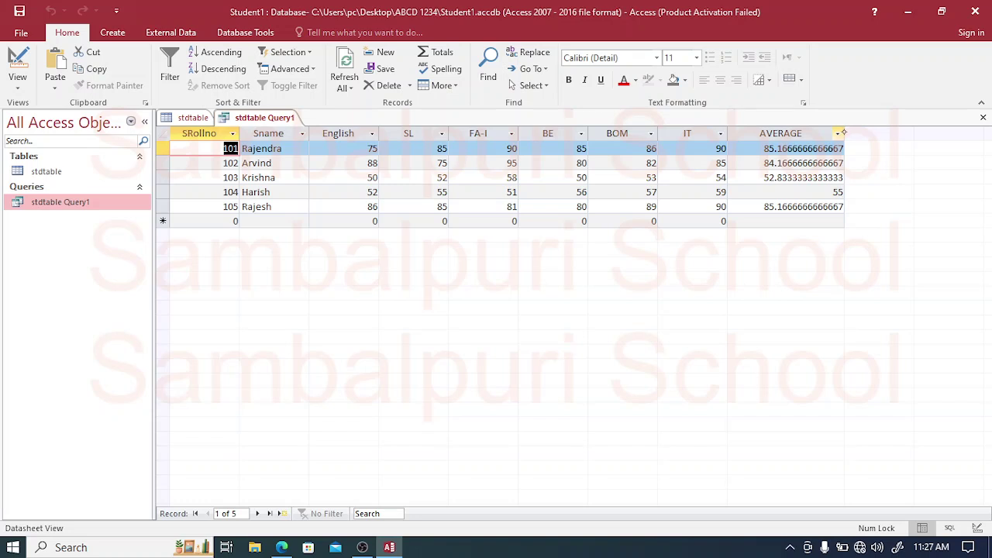
click(839, 133)
key(Escape)
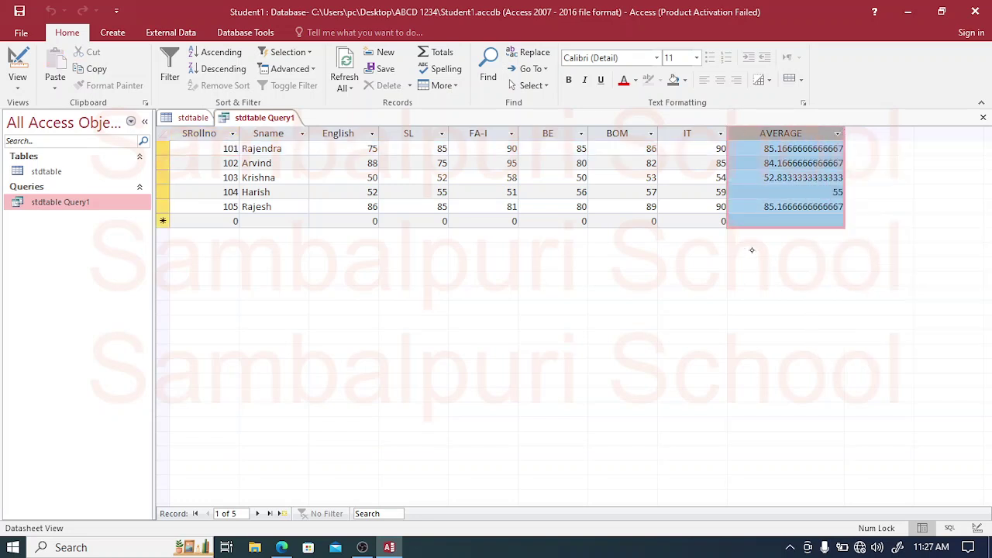
click(698, 177)
drag(847, 128, 857, 128)
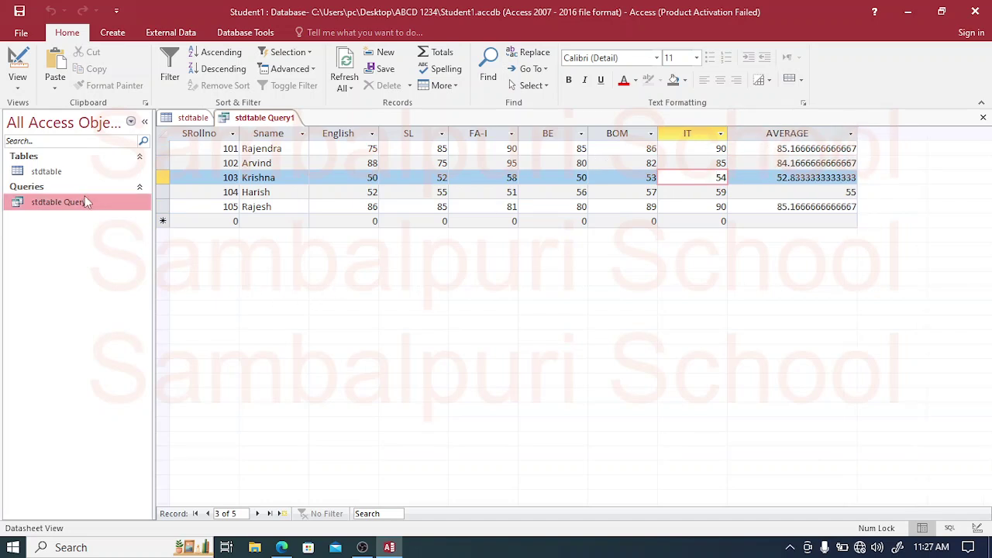
Set the AVERAGE field's criterion to >=80 in design view, run the query, and review the returned records.
click(110, 203)
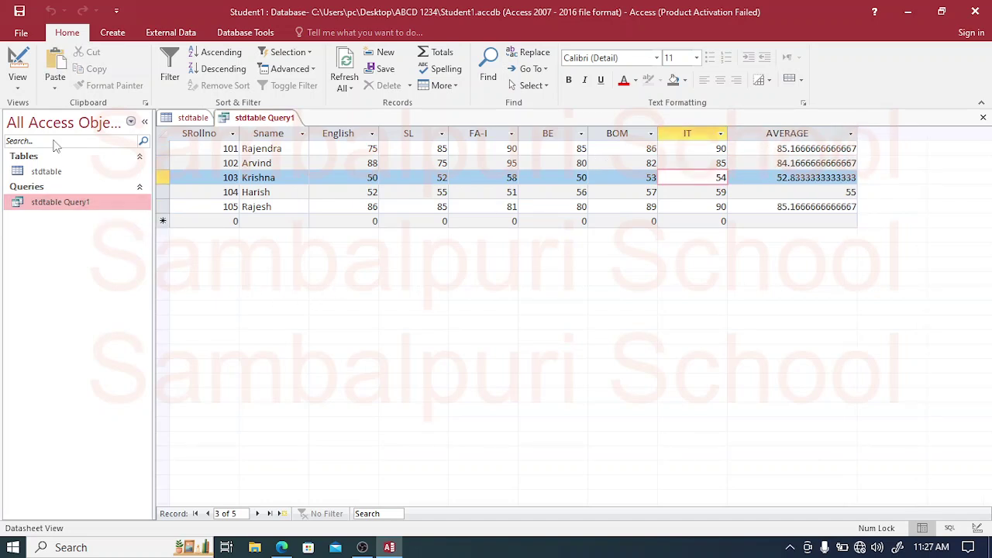
click(16, 86)
click(47, 174)
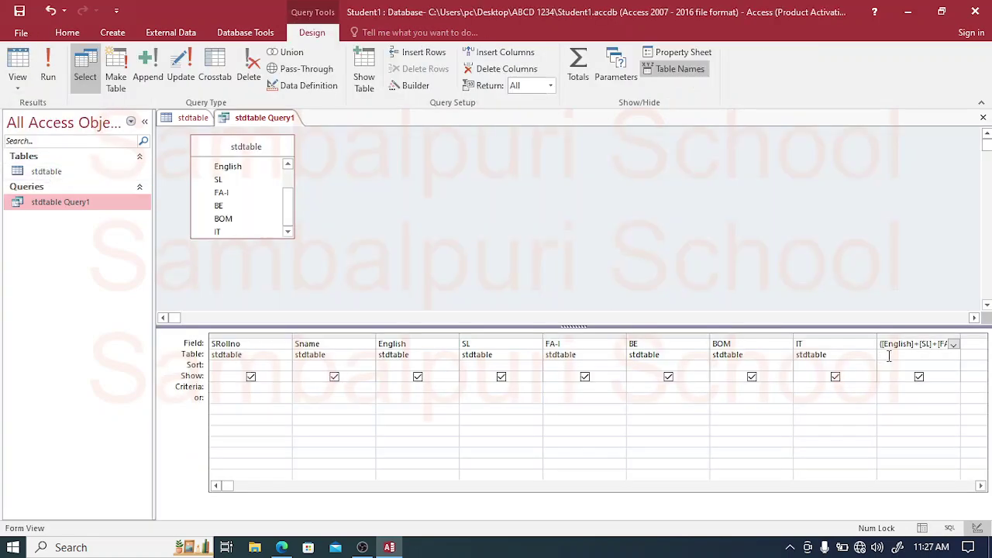
click(883, 385)
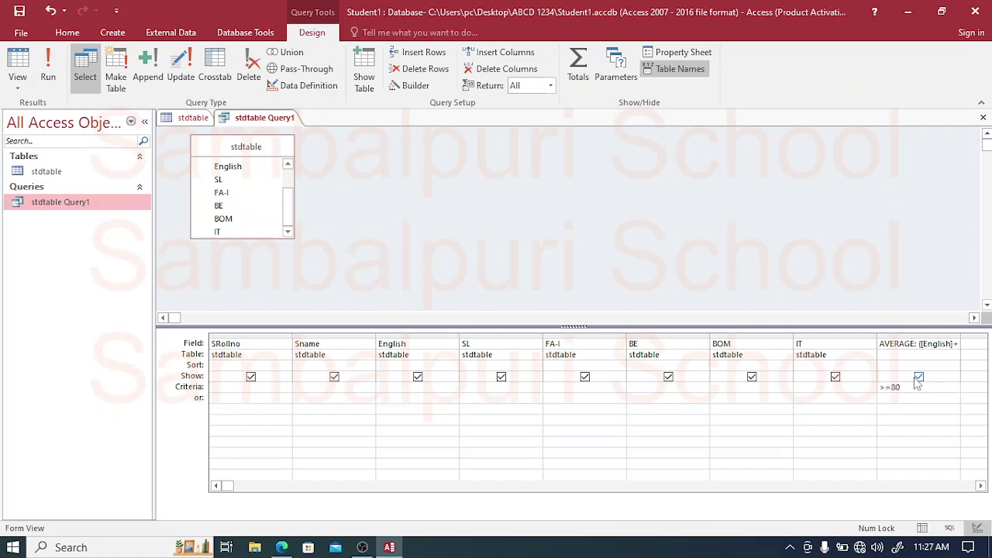
key(BackSpace)
key(BackSpace)
key(BackSpace)
key(BackSpace)
click(46, 77)
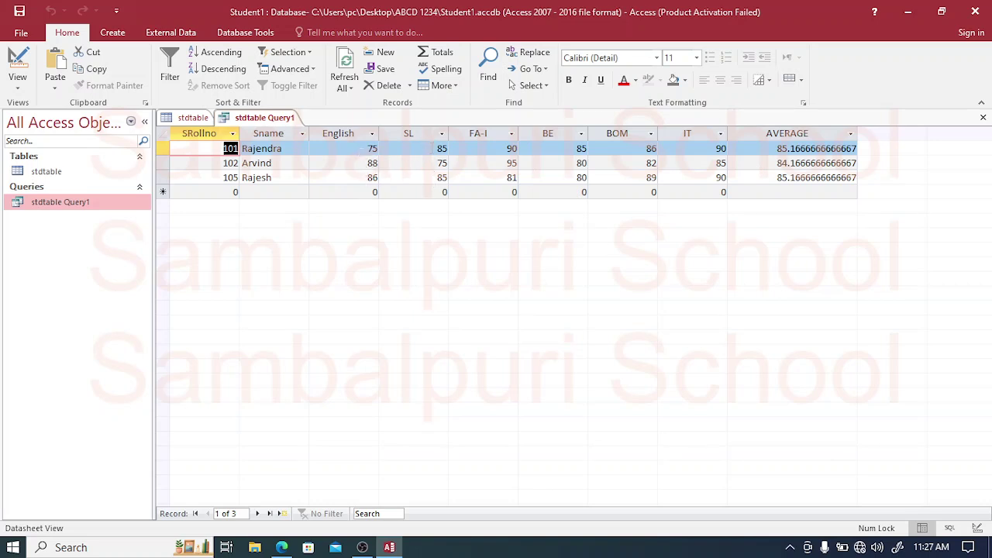
click(430, 148)
click(507, 181)
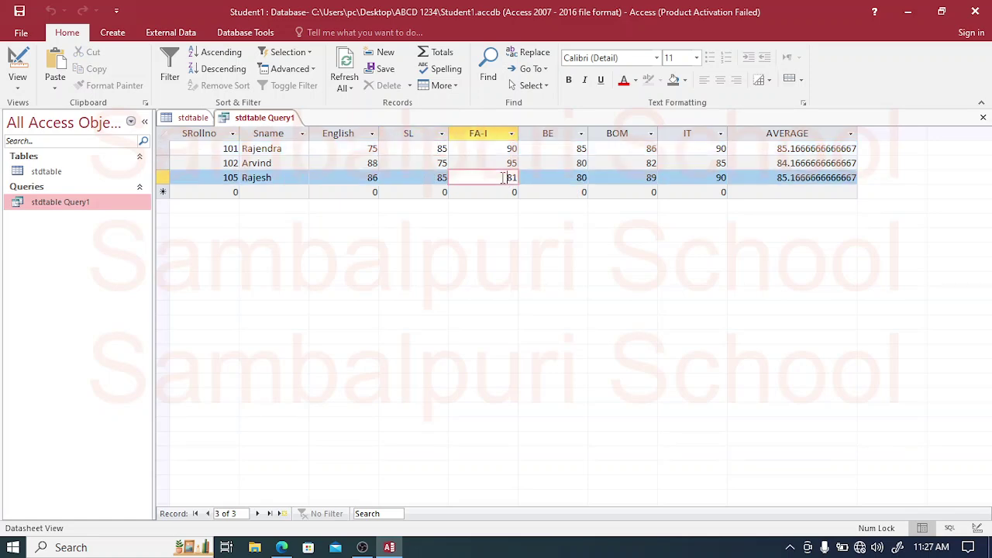
In the practice PDF, cross out the students in rows 103 and 104 and tick rows 101, 102 and 105.
click(281, 547)
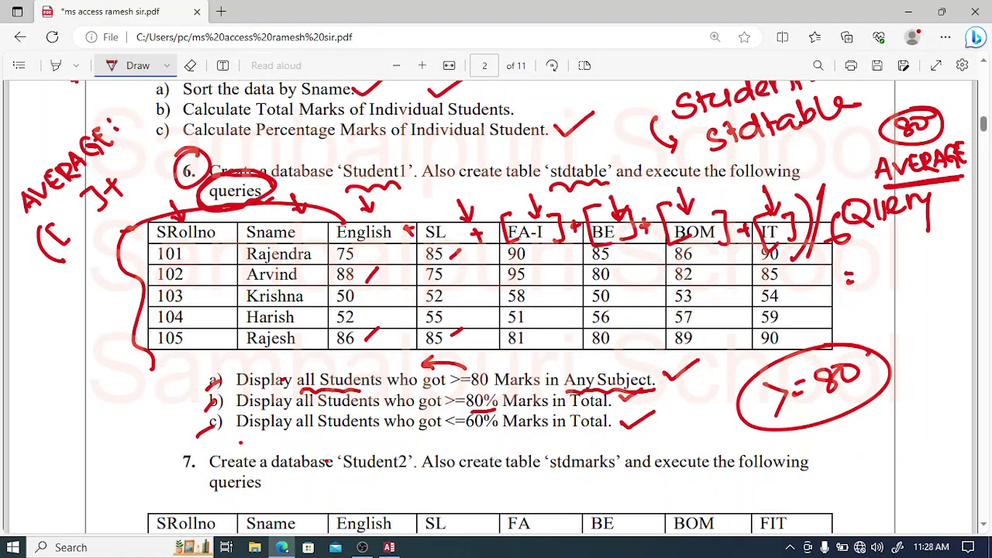
drag(244, 297, 319, 295)
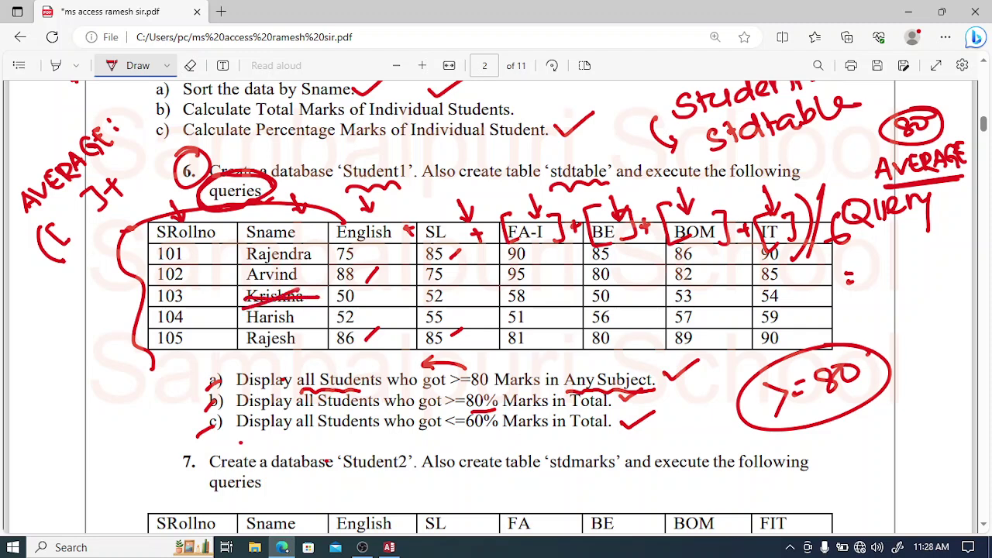
mouse_move(248, 313)
mouse_down()
mouse_move(293, 317)
mouse_move(249, 324)
mouse_up()
drag(456, 336, 501, 322)
mouse_move(186, 335)
mouse_down()
mouse_move(195, 343)
mouse_move(210, 327)
mouse_up()
mouse_move(186, 274)
mouse_down()
mouse_move(215, 259)
mouse_move(196, 262)
mouse_up()
drag(196, 261, 219, 235)
Check the query result in Access, and in the PDF mark question 6b with an arrow and circle >=80%.
key(alt+Tab)
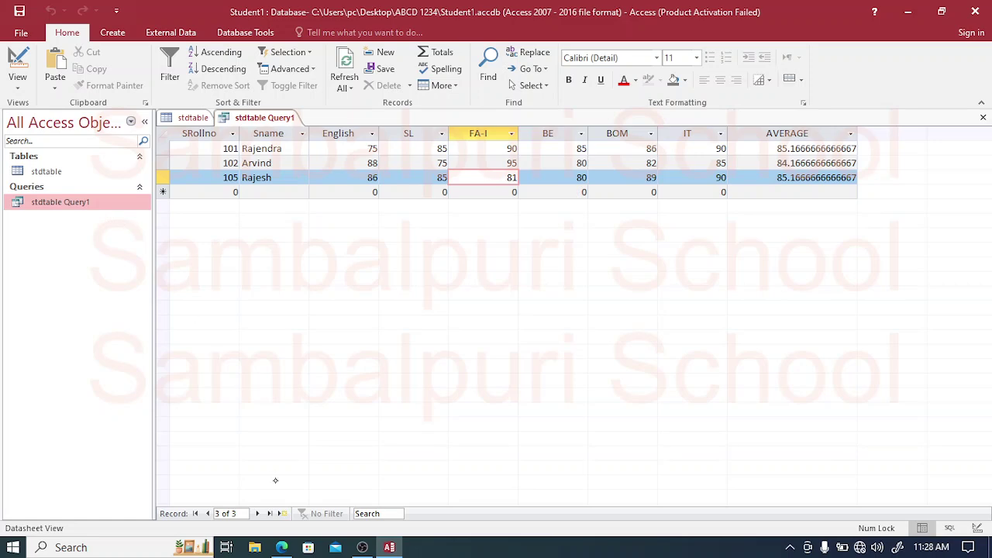
click(281, 547)
drag(162, 416, 190, 402)
mouse_move(177, 398)
mouse_down()
mouse_move(191, 403)
mouse_move(186, 416)
mouse_up()
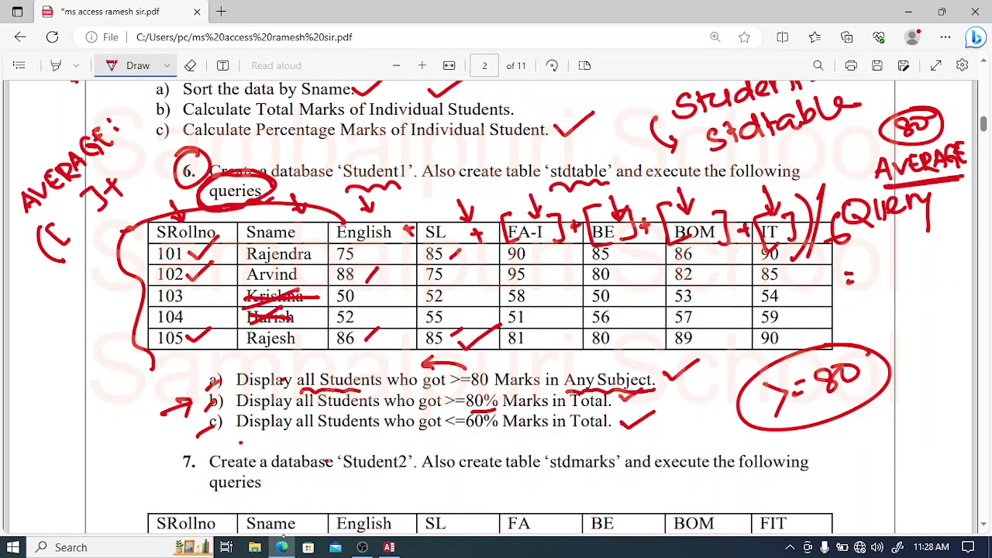
mouse_move(502, 387)
mouse_down()
mouse_move(459, 380)
mouse_move(483, 416)
mouse_move(481, 387)
mouse_up()
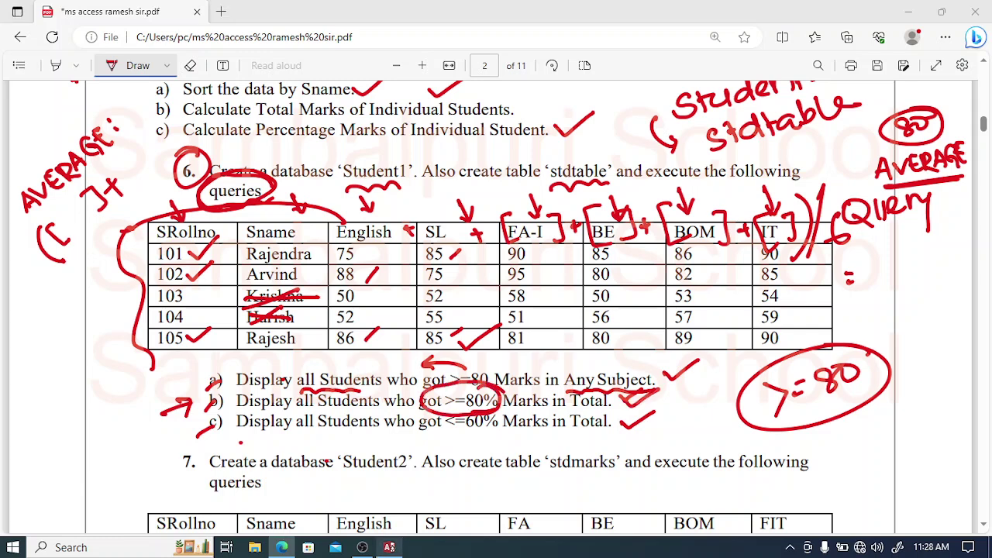
Switch back to Access and create a new design-view query with stdtable as its source.
click(389, 547)
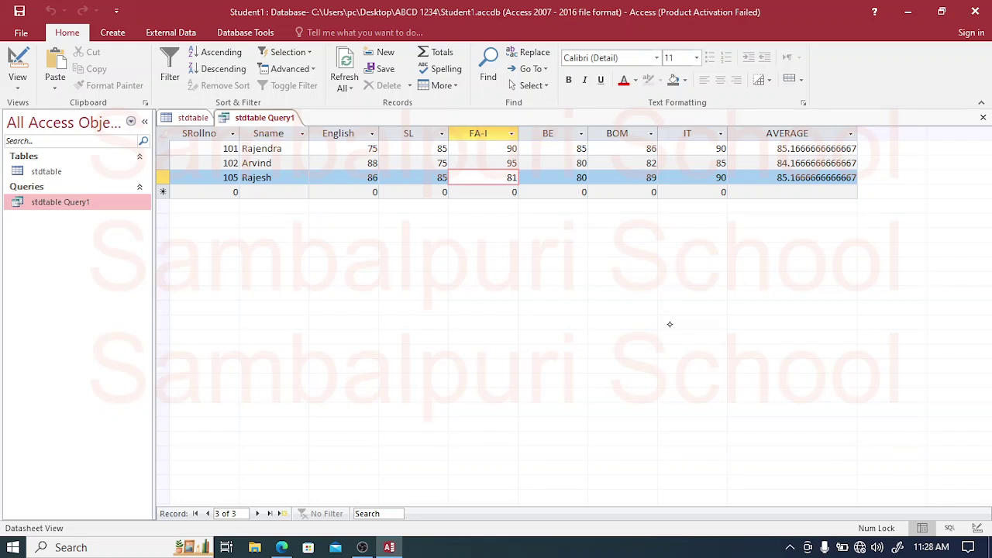
click(112, 34)
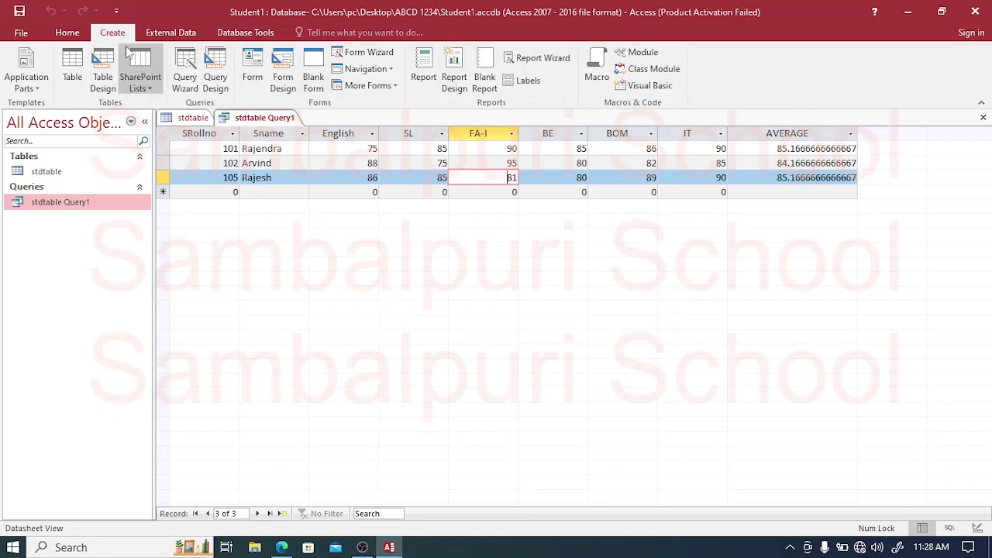
click(207, 90)
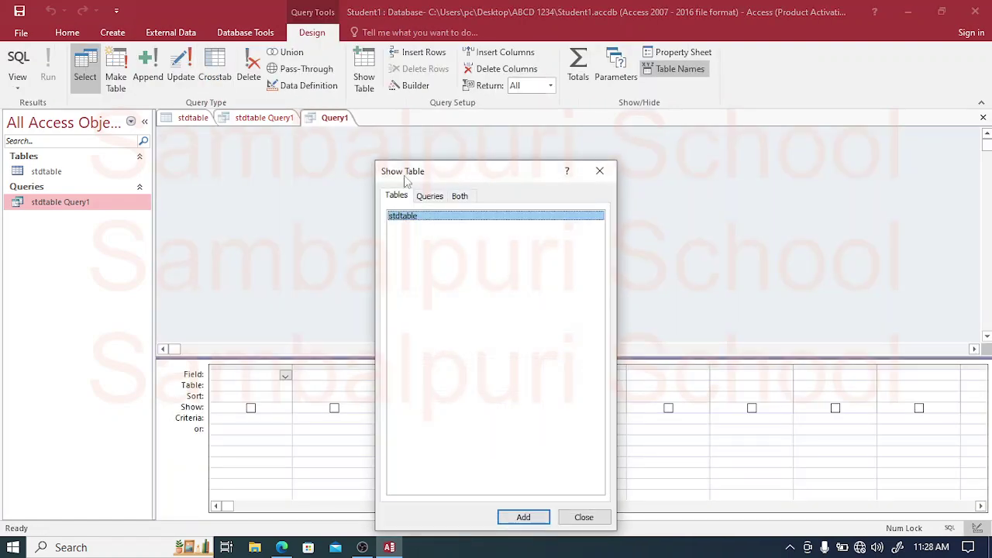
drag(448, 171, 531, 68)
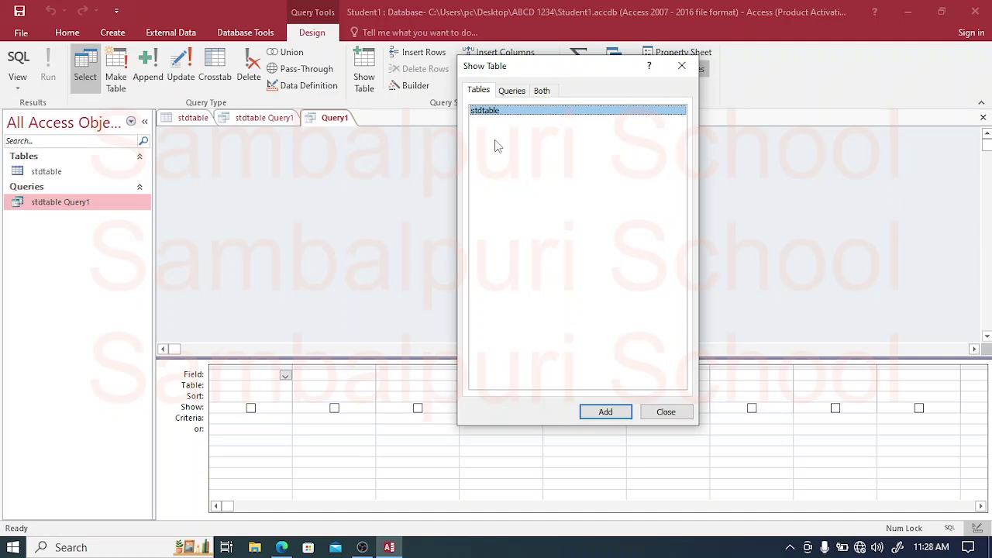
click(509, 90)
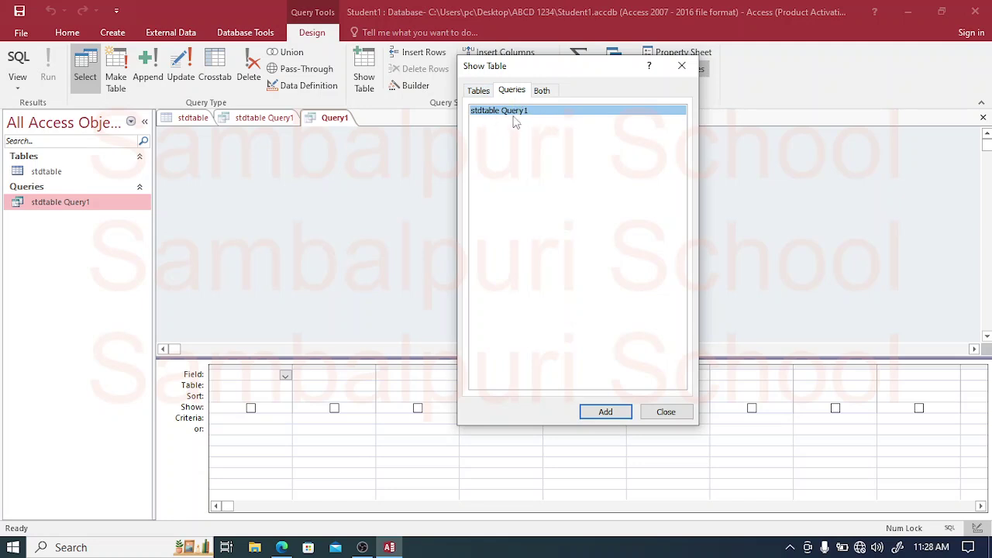
click(479, 92)
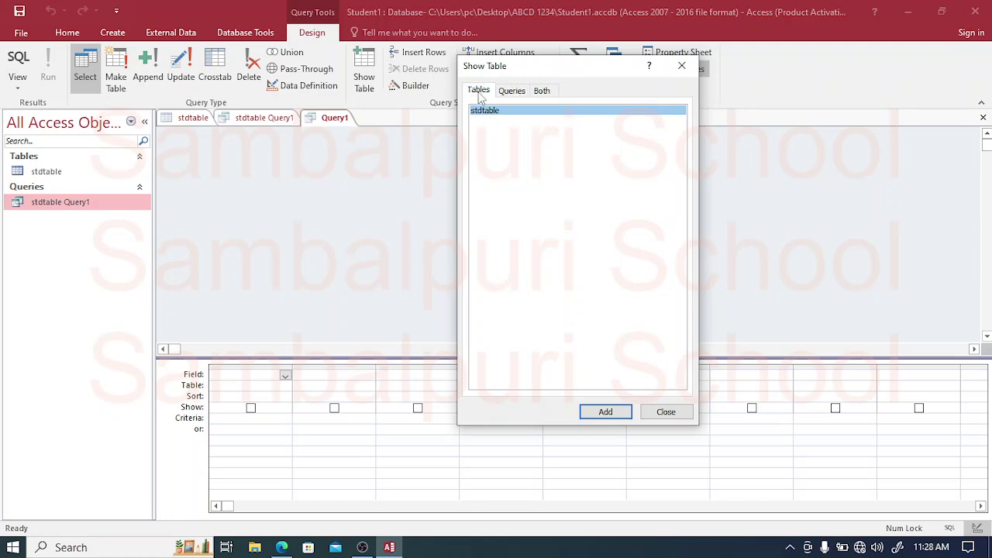
click(602, 411)
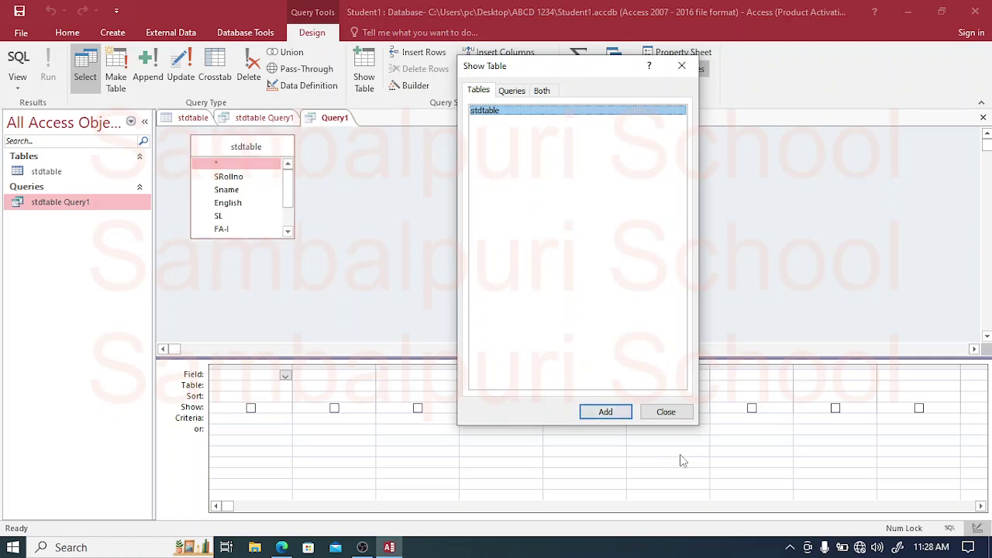
click(666, 411)
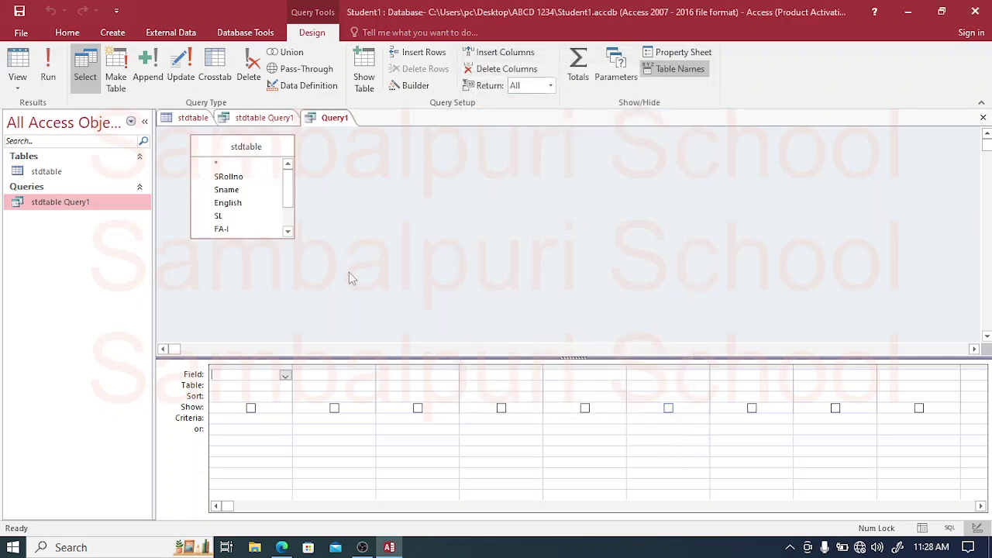
Add the SRollno, Sname, English, SL, FA-I, BE, BOM and IT fields to the new query's grid.
double_click(245, 180)
click(241, 192)
double_click(241, 194)
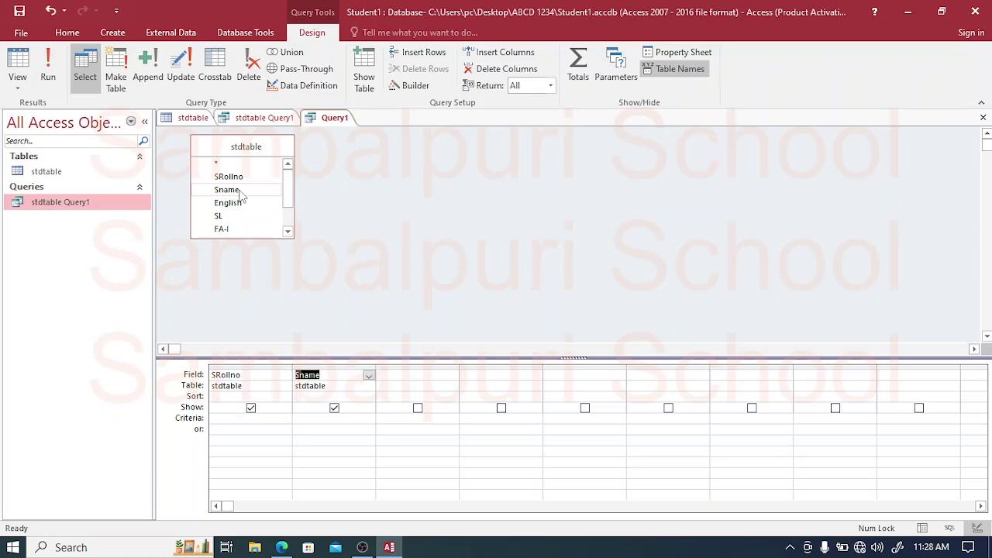
double_click(237, 203)
double_click(236, 217)
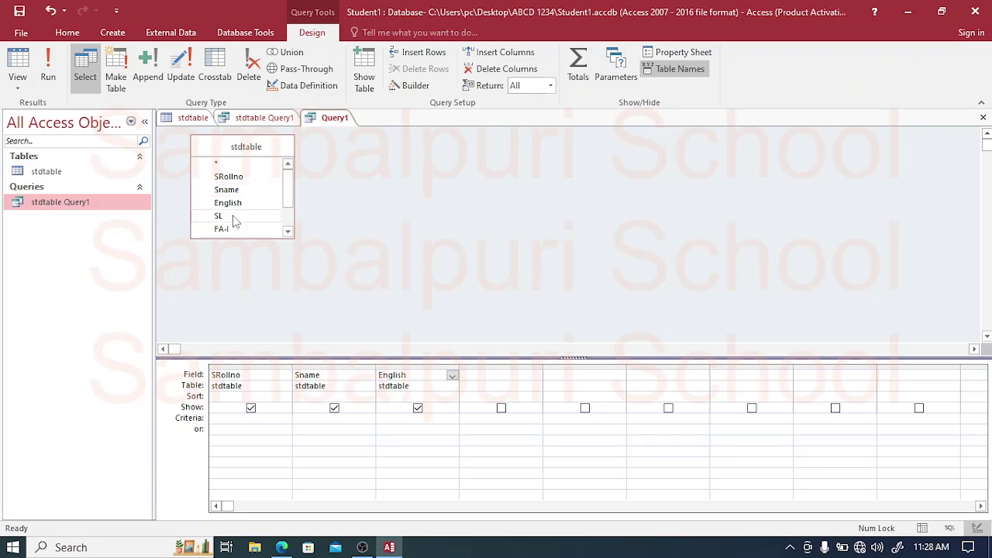
double_click(230, 229)
click(287, 231)
click(287, 231)
click(288, 231)
double_click(235, 208)
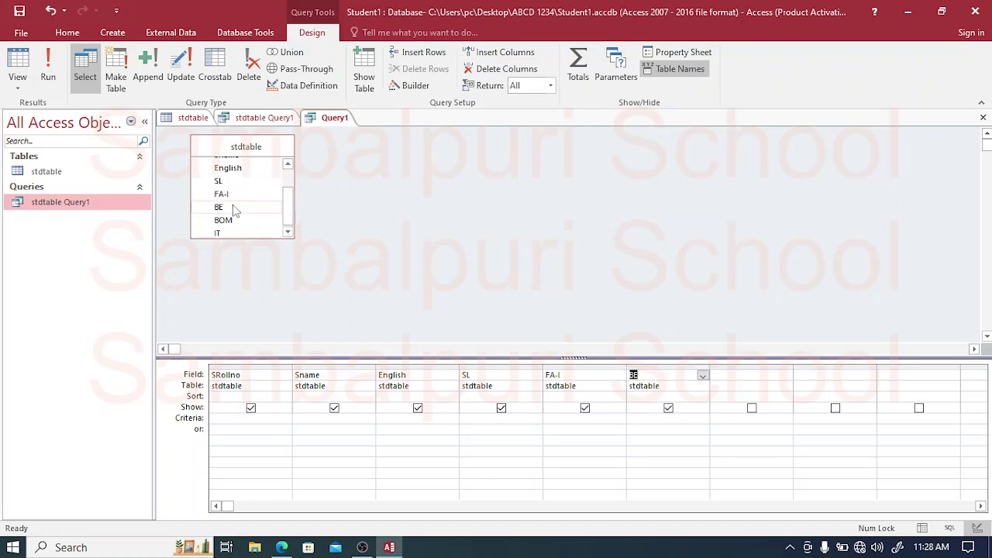
double_click(233, 220)
double_click(230, 234)
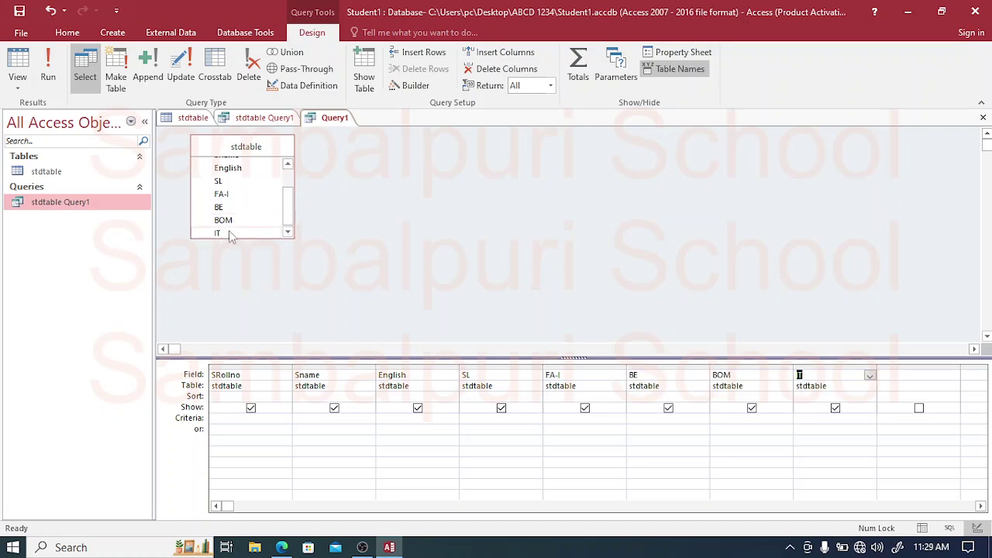
Enter a calculated PERCENTAGE field in the next empty column that sums English, SL, FA-I, BE, BOM and IT in parentheses, divided by 600.
click(903, 376)
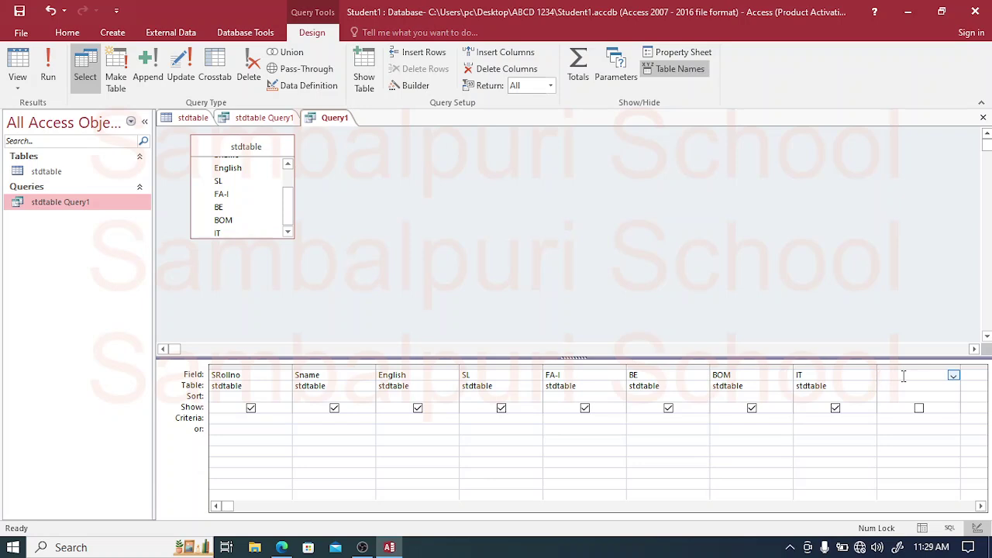
key(Caps_Lock)
text(TOTAL)
key(BackSpace)
key(BackSpace)
key(BackSpace)
text(PERCENTAGE)
text(: (E)
key(Caps_Lock)
text(nglish+Sl)
key(BackSpace)
key(Caps_Lock)
text(FA)
text(BPM)
key(BackSpace)
key(BackSpace)
text(OM+IT)
text()/600)
Save the new query as Query2.
key(ctrl+s)
click(454, 191)
text(2)
click(490, 220)
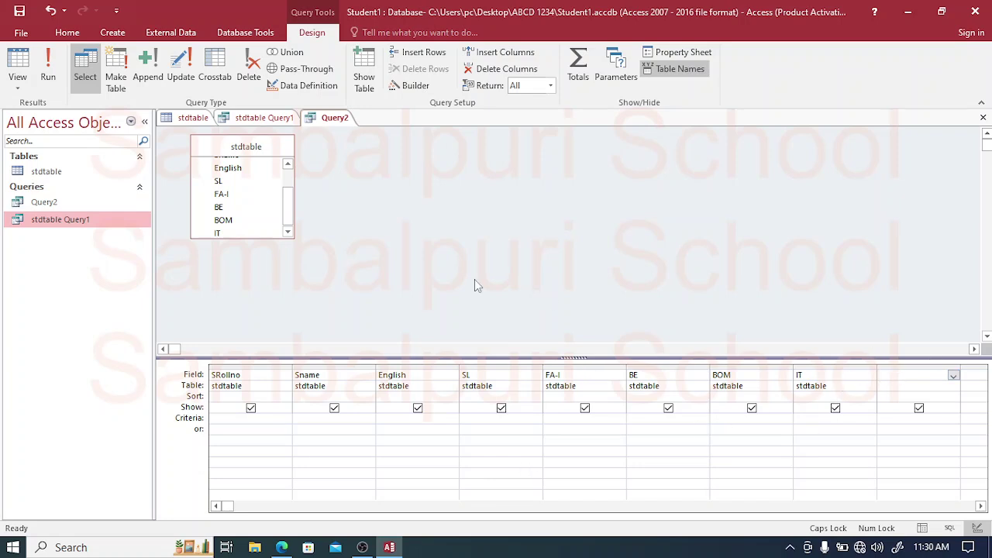
Correct the bracketing in Query2's PERCENTAGE expression so that it references the single field [FA-I].
double_click(92, 202)
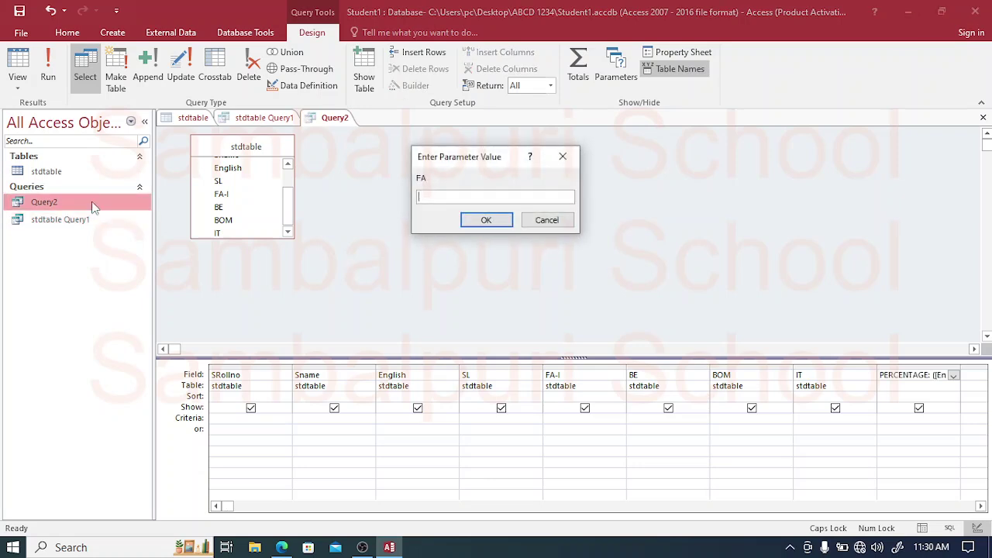
click(535, 223)
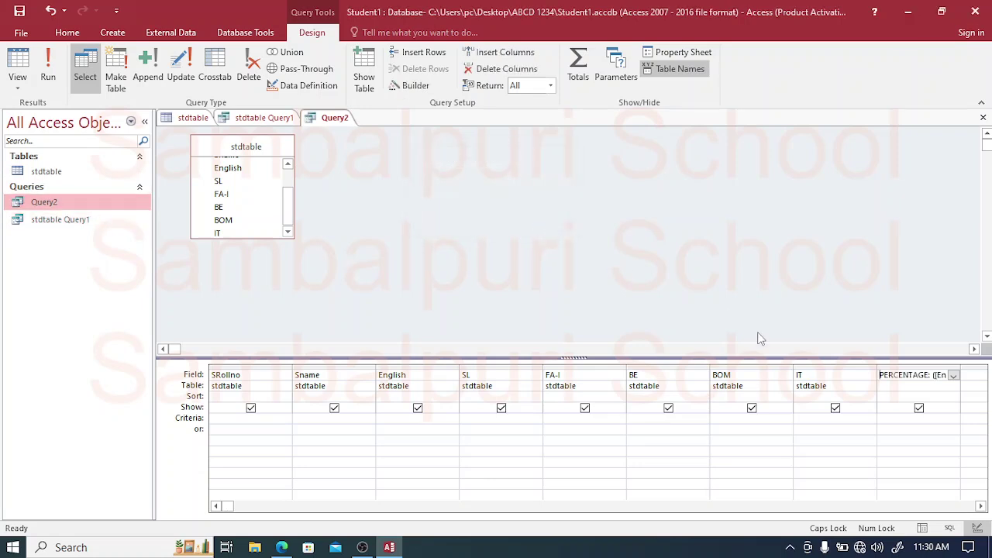
click(924, 373)
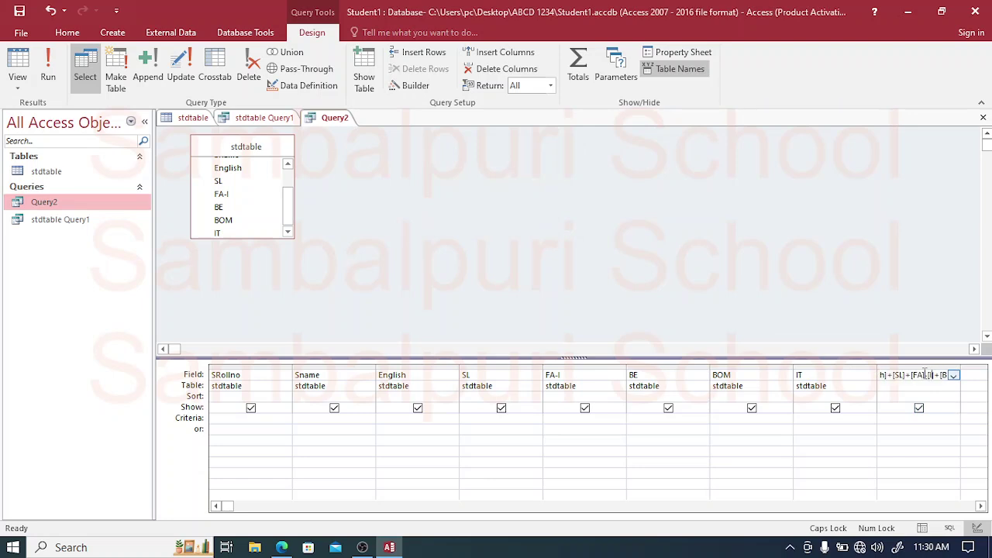
text(])
key(Right)
text([)
key(BackSpace)
key(BackSpace)
Switch to the practice PDF in the browser and handwrite [FA]-[I] and [FA-I] in red beside question 6's table.
click(282, 544)
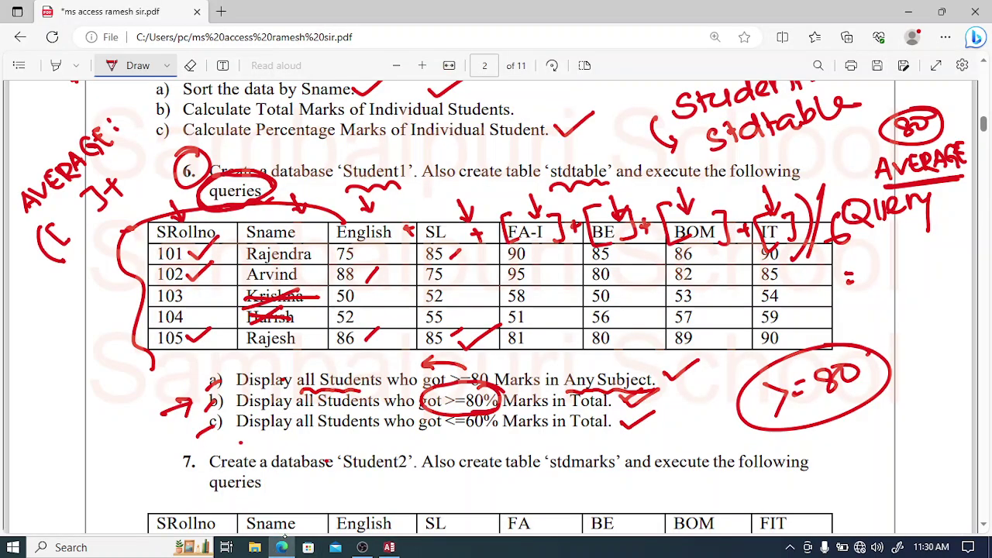
mouse_move(899, 272)
mouse_down()
mouse_move(896, 296)
mouse_move(910, 269)
mouse_up()
mouse_move(897, 287)
mouse_down()
mouse_move(927, 293)
mouse_move(926, 284)
mouse_up()
click(945, 267)
drag(933, 281, 956, 289)
drag(883, 262, 885, 313)
drag(916, 264, 920, 305)
drag(935, 249, 959, 301)
drag(957, 264, 959, 290)
mouse_move(963, 255)
mouse_down()
mouse_move(965, 292)
mouse_move(936, 321)
mouse_up()
drag(953, 299, 959, 317)
mouse_move(907, 349)
mouse_down()
mouse_move(904, 380)
mouse_move(926, 347)
mouse_up()
mouse_move(929, 364)
mouse_down()
mouse_move(935, 347)
mouse_move(941, 361)
mouse_up()
drag(942, 350, 961, 361)
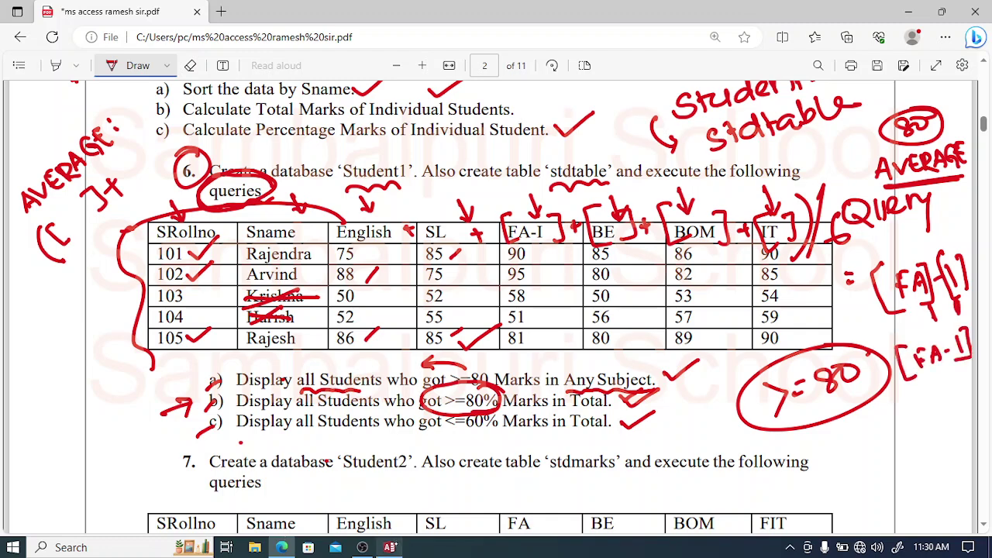
Return to Access, run Query2 and widen the PERCENTAGE column to fit its values.
key(alt+Tab)
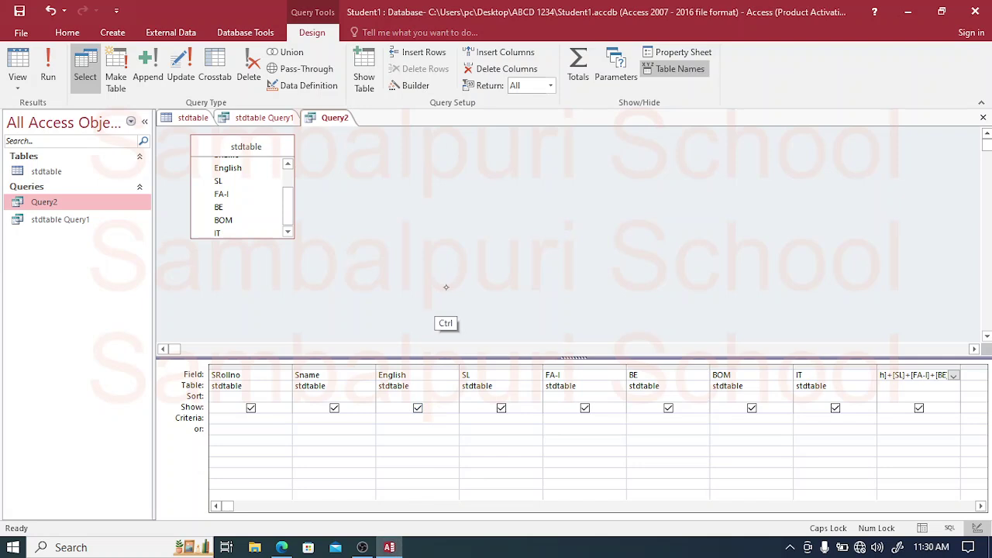
click(83, 206)
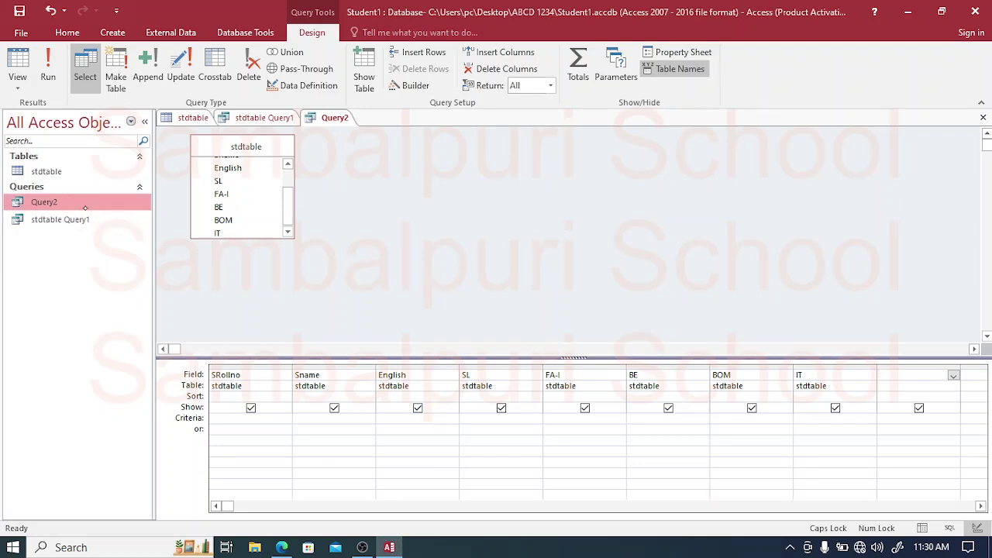
click(112, 206)
click(48, 66)
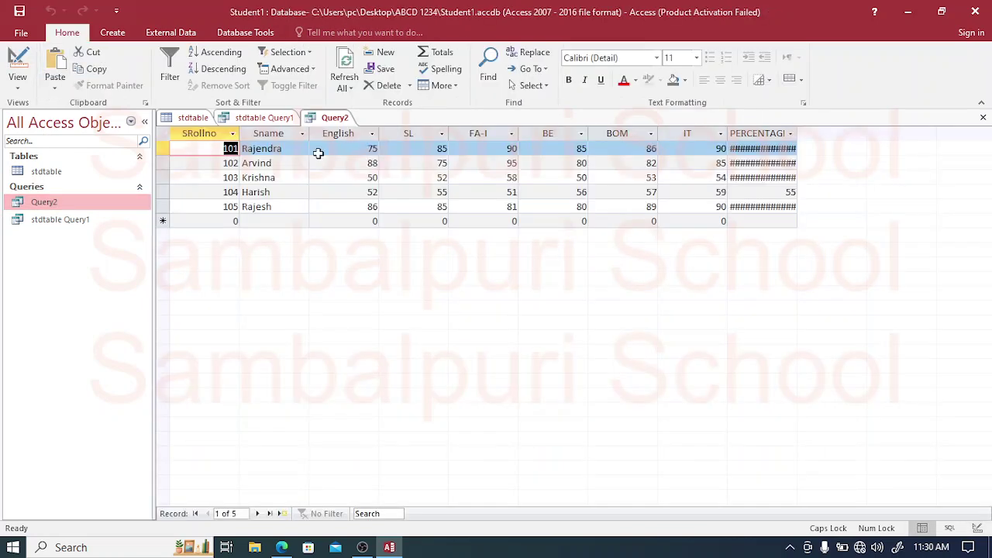
drag(797, 133, 829, 136)
Check question 6 in the PDF, set Query2's PERCENTAGE criterion to >=80 in Design view and run the query.
click(281, 547)
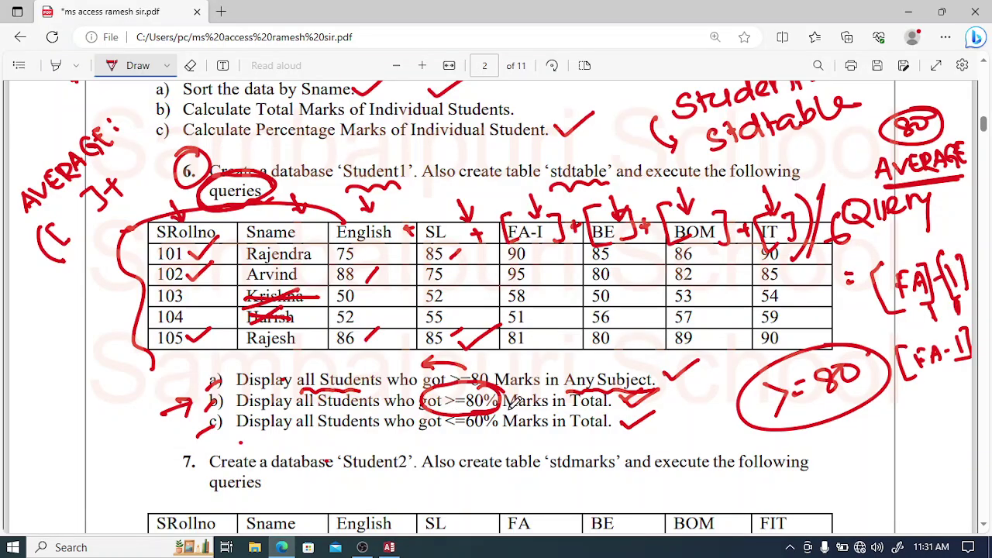
click(389, 547)
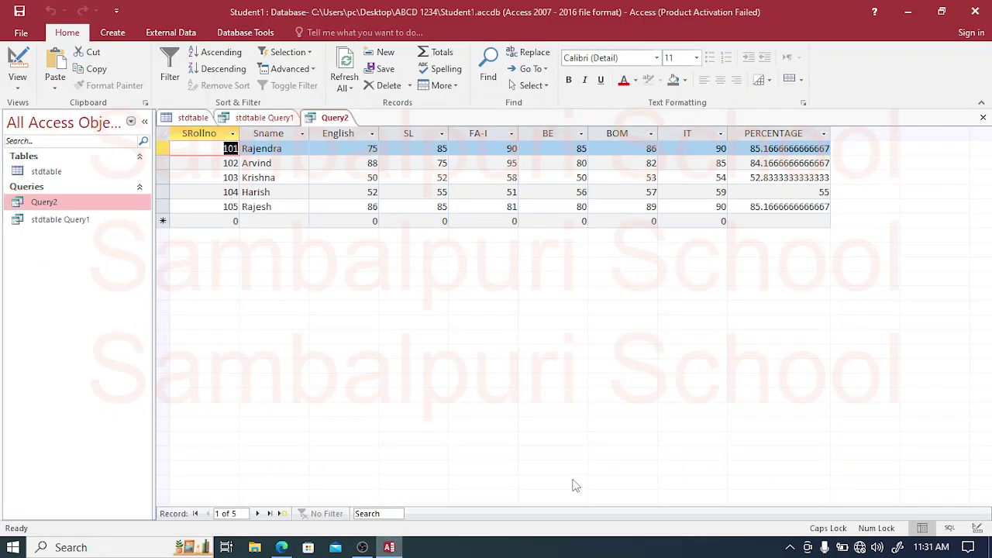
click(17, 80)
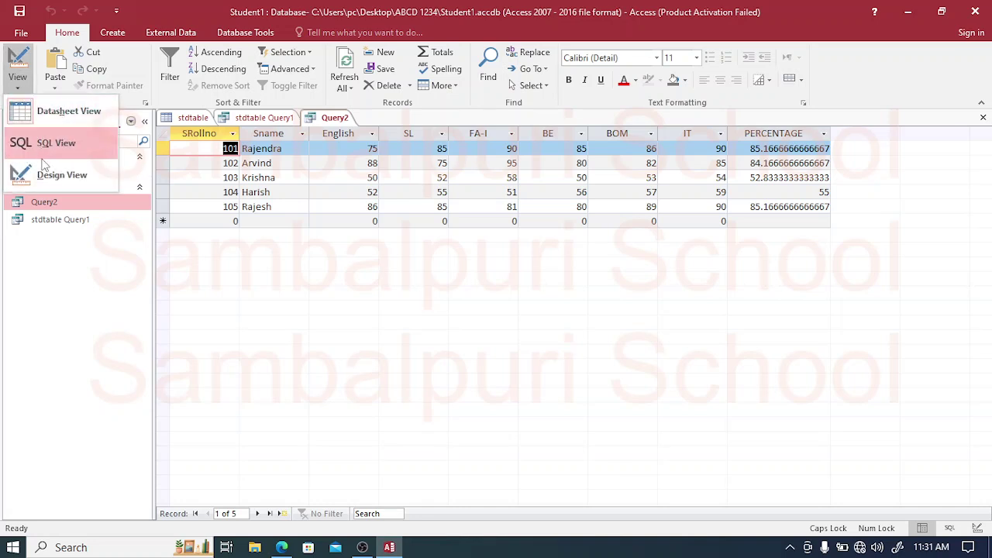
click(48, 179)
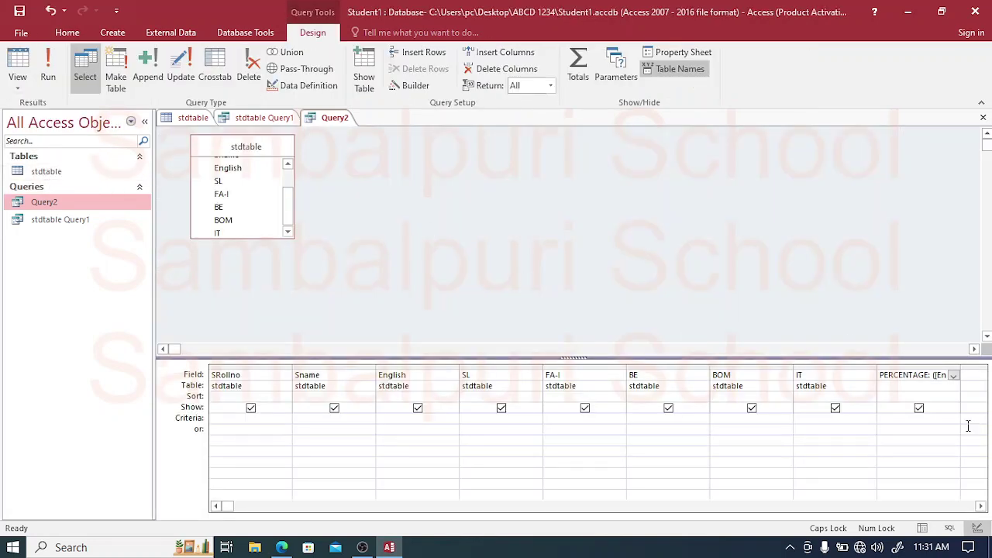
click(912, 422)
text(>=80)
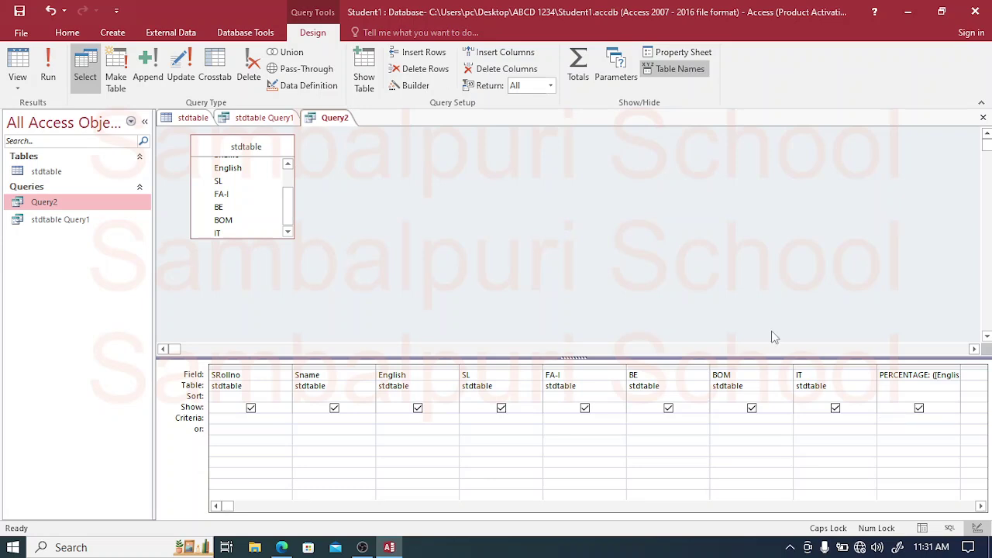
click(48, 70)
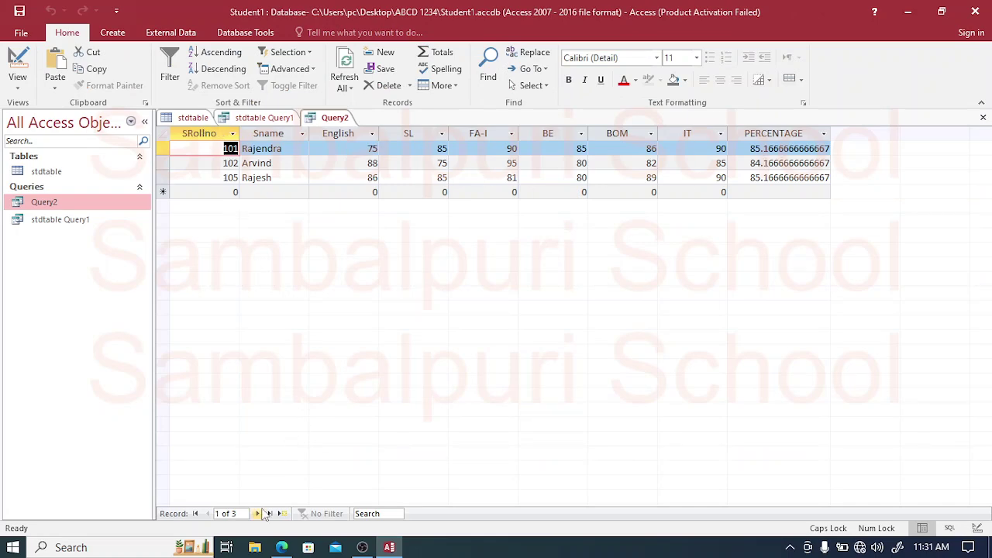
Underline <=60% in part c of question 6 in the browser's PDF and switch back to Access.
click(281, 547)
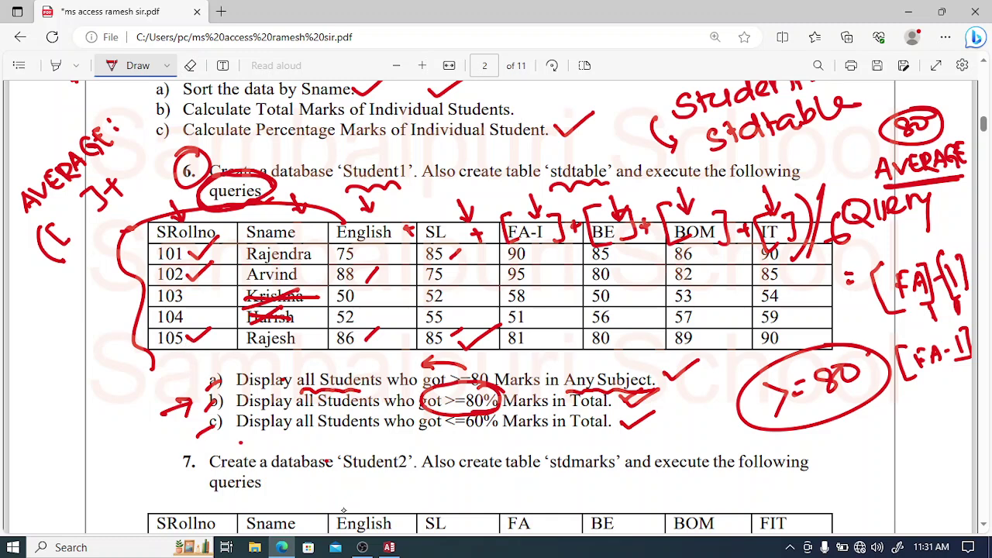
drag(445, 439, 504, 436)
key(alt+Tab)
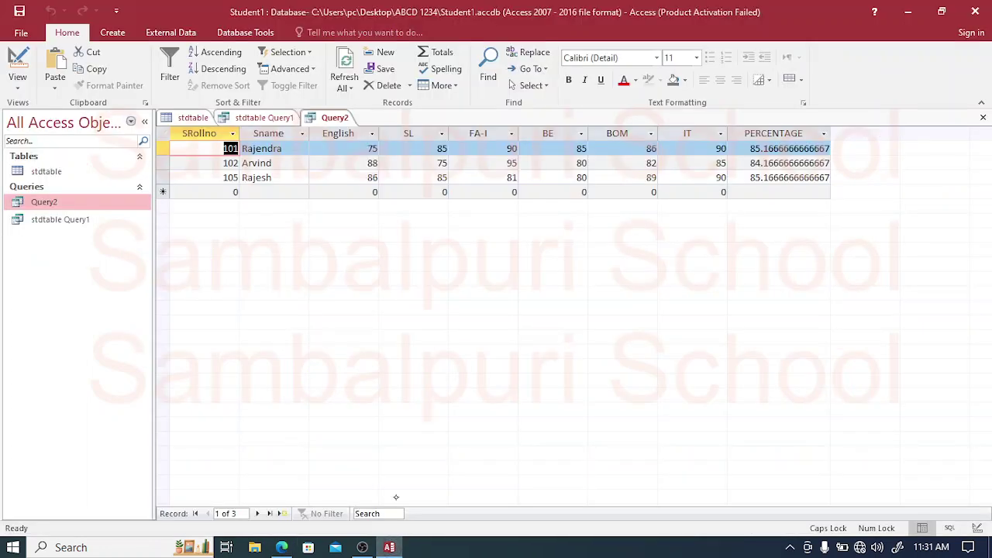
Create a new design-view query with Query2 as its only source, removing the duplicate Query2_1.
click(112, 33)
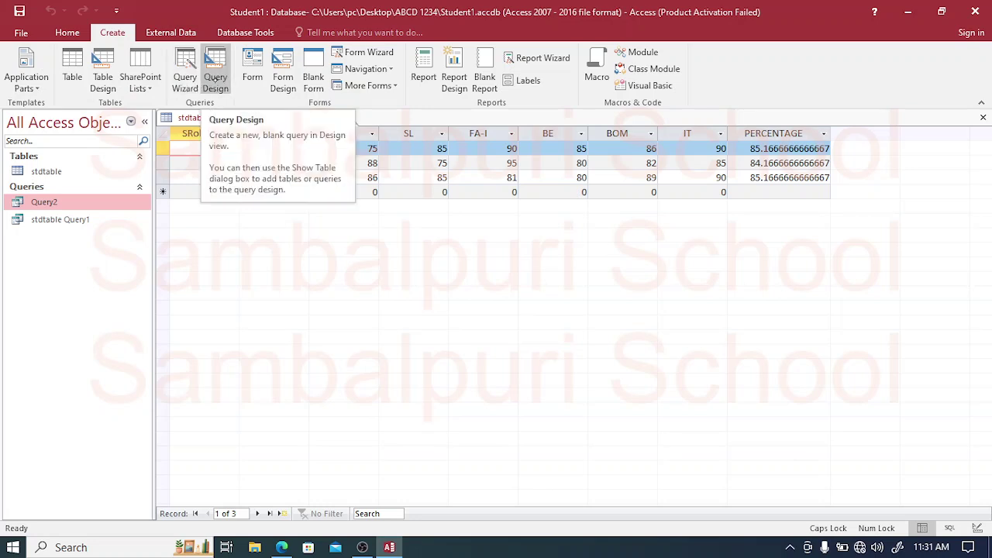
click(215, 80)
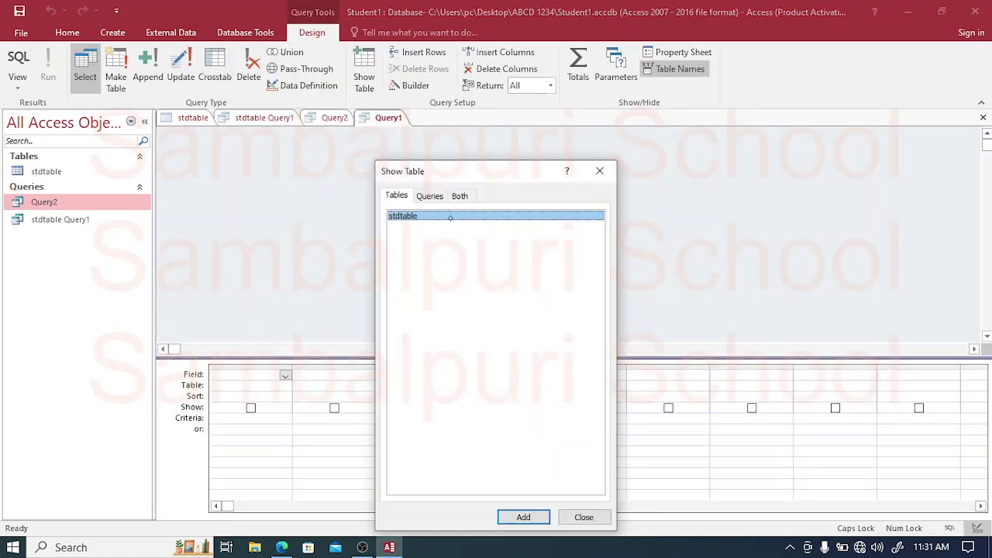
click(429, 196)
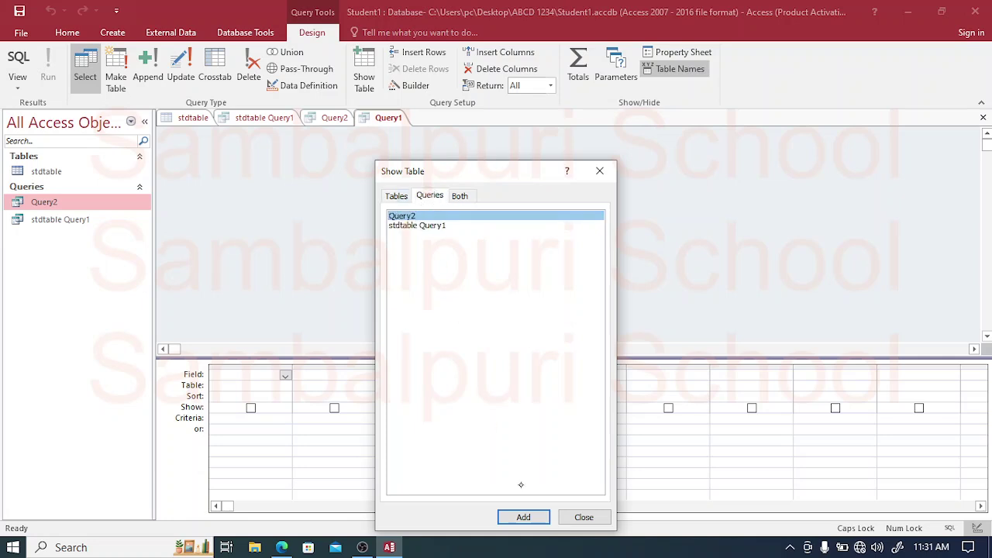
click(523, 517)
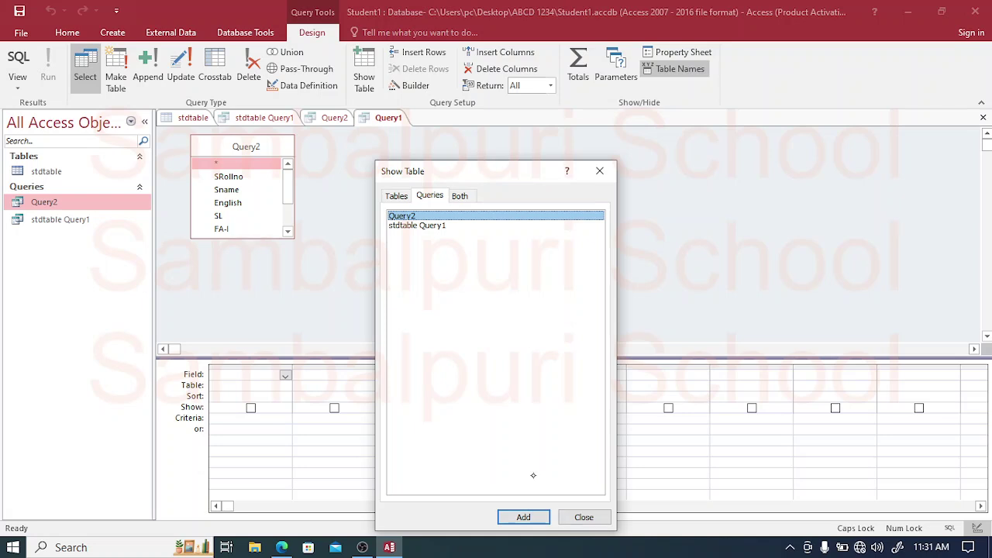
click(529, 515)
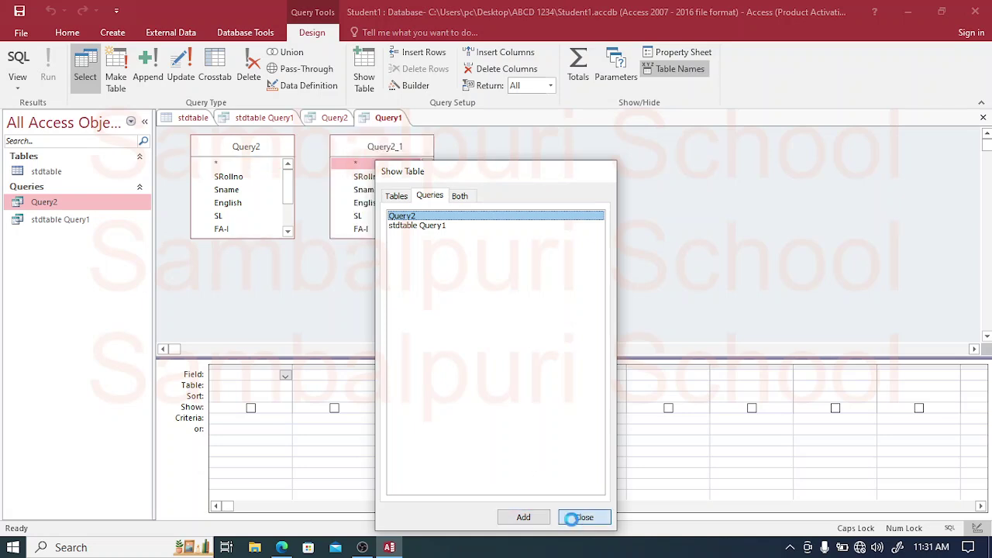
click(583, 517)
right_click(412, 147)
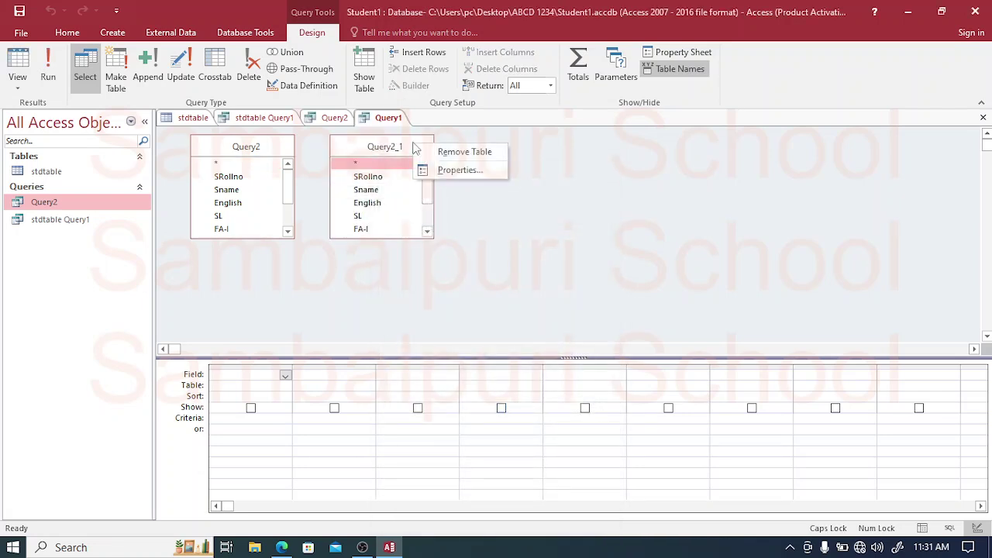
click(428, 152)
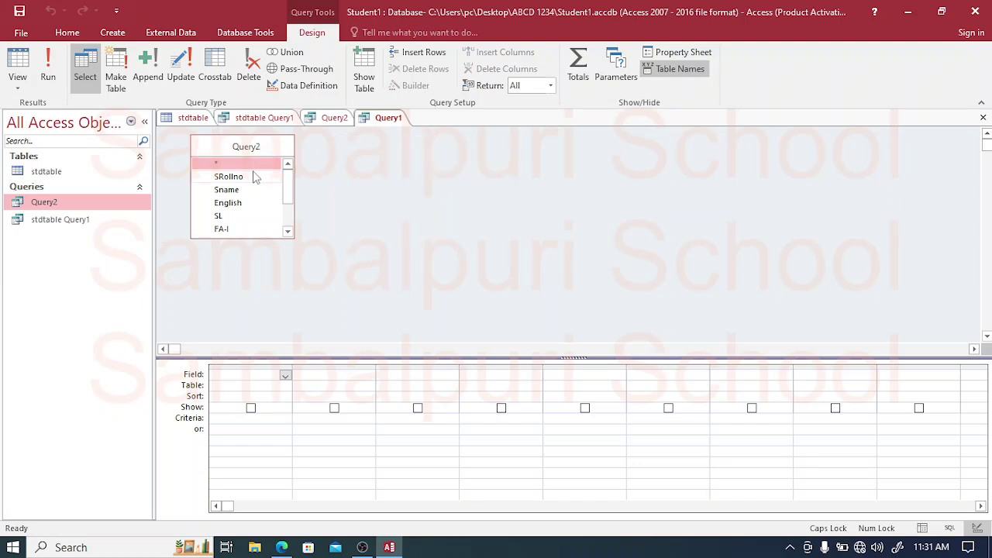
Add SRollno, Sname, English, SL, FA-I, BE, BOM, IT and PERCENTAGE from Query2 to the new query's grid.
double_click(256, 177)
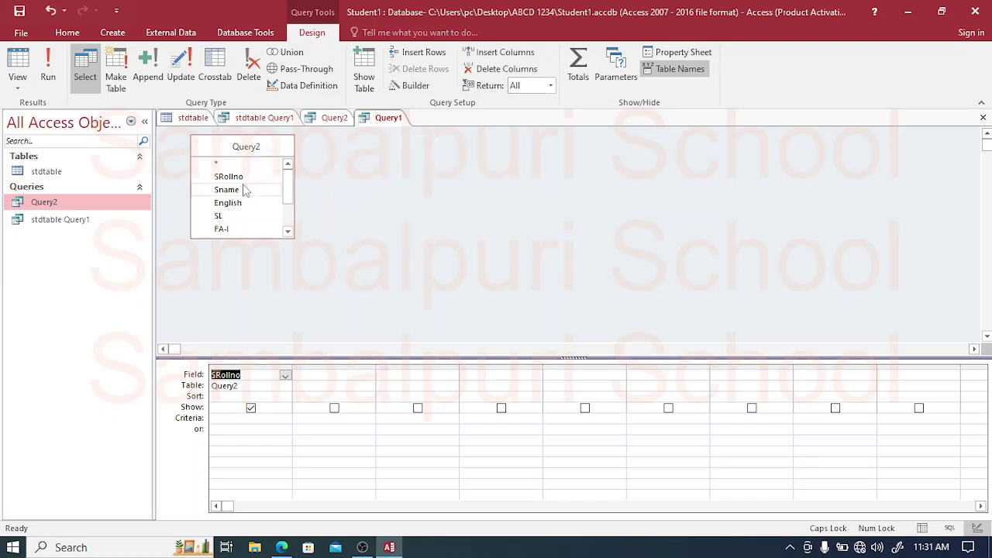
double_click(240, 194)
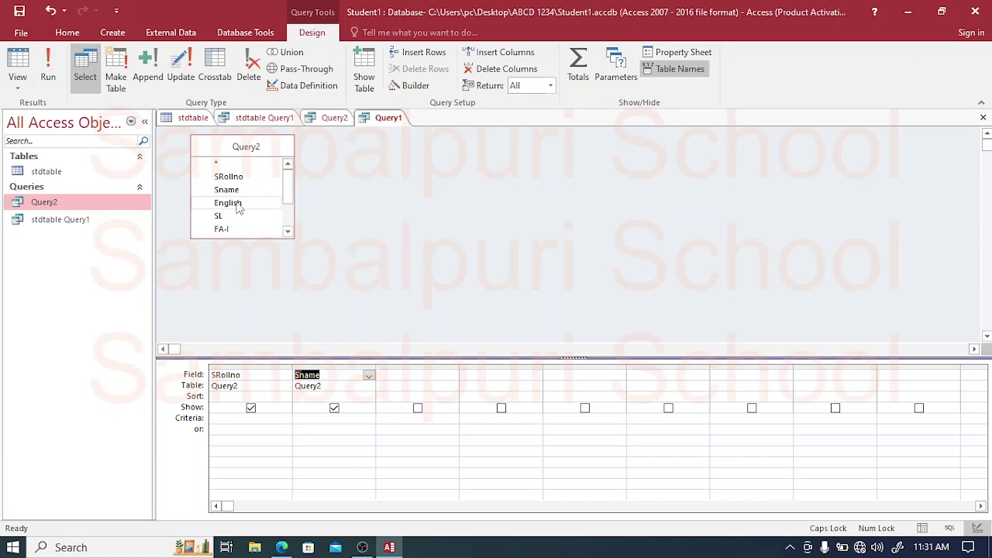
double_click(233, 203)
double_click(221, 216)
click(287, 233)
click(286, 233)
click(286, 232)
click(287, 232)
drag(287, 215, 287, 209)
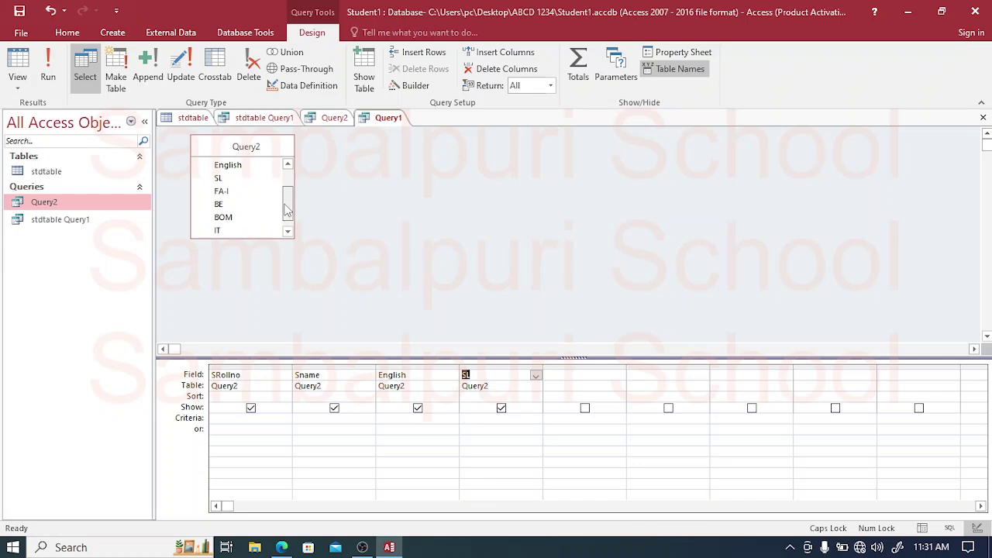
double_click(229, 193)
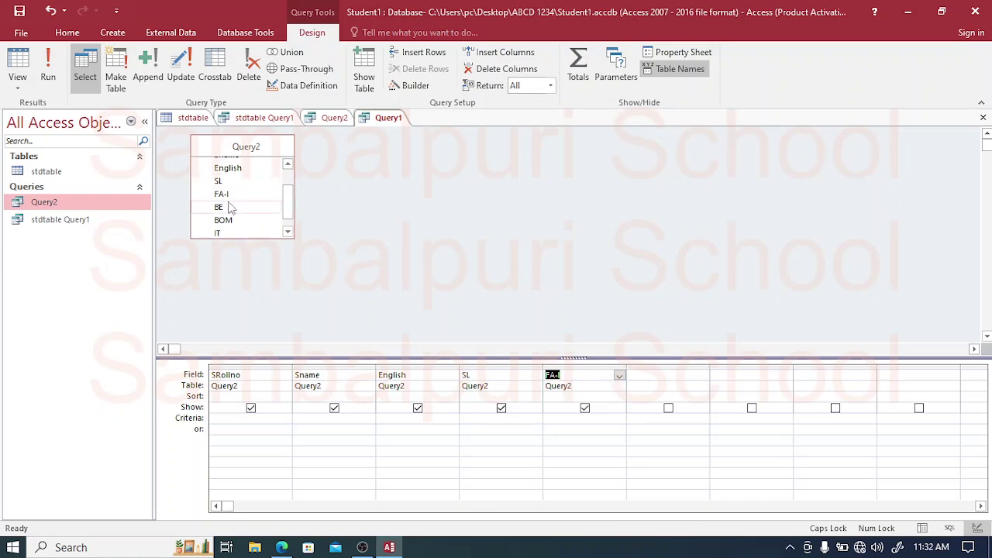
double_click(225, 207)
double_click(224, 220)
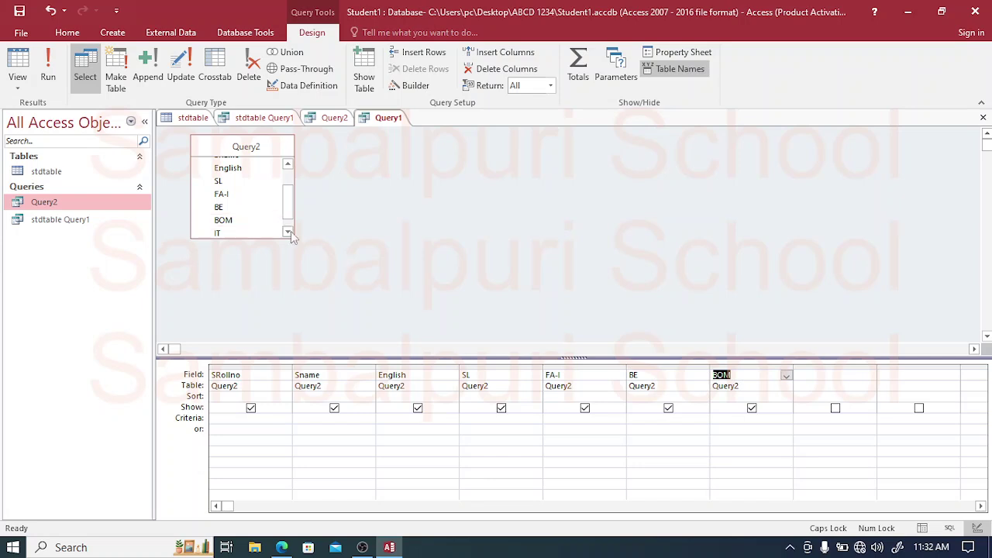
click(288, 232)
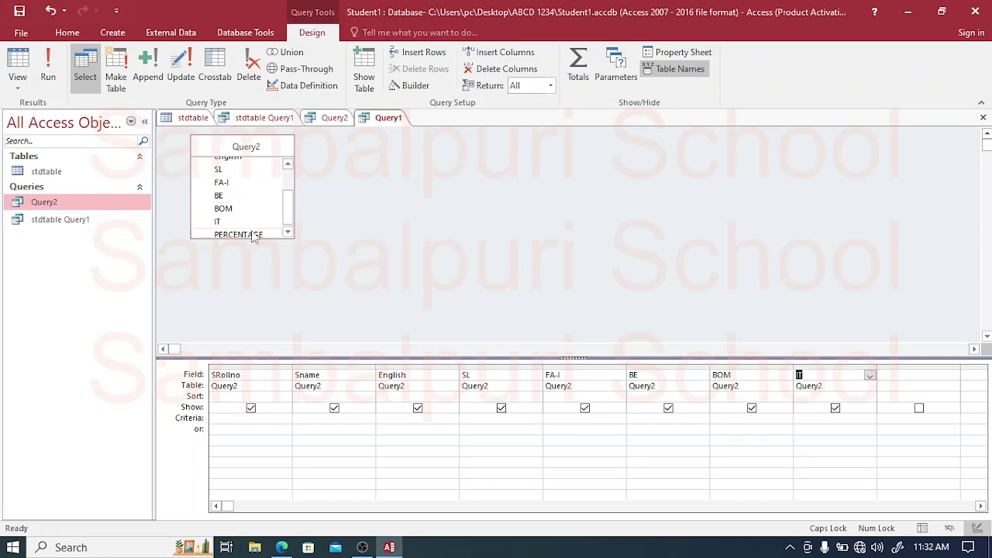
double_click(255, 234)
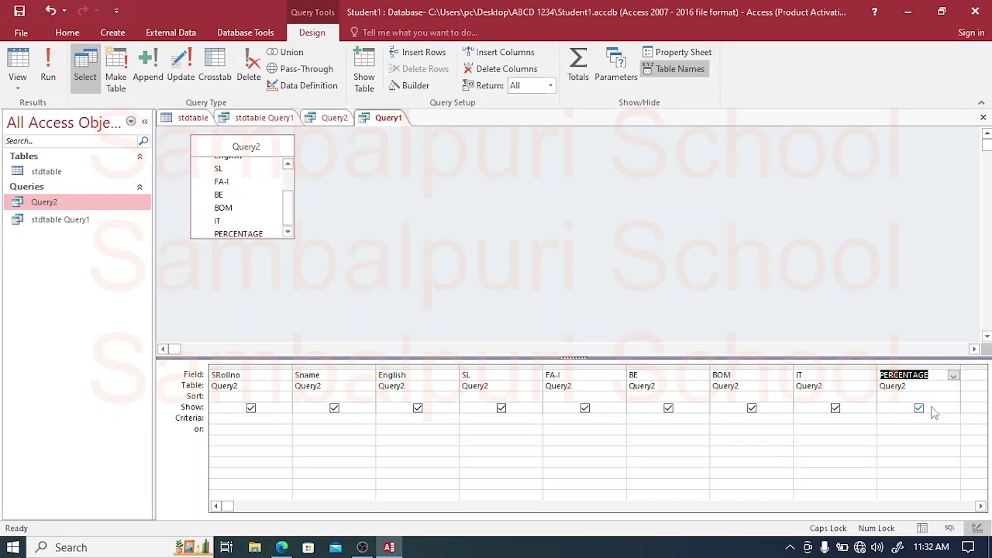
Set the PERCENTAGE criterion to <=60 and save the new query as Query3.
click(901, 420)
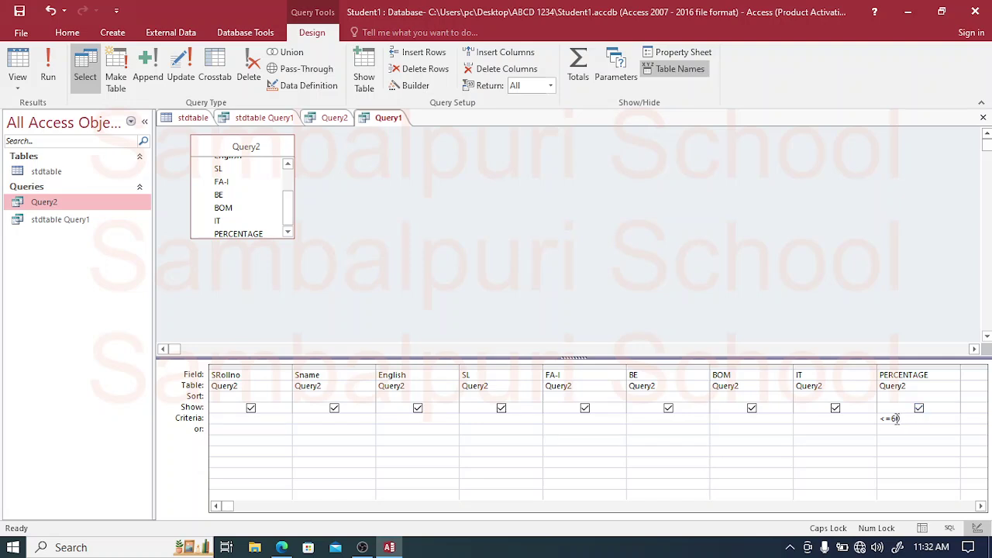
key(ctrl+s)
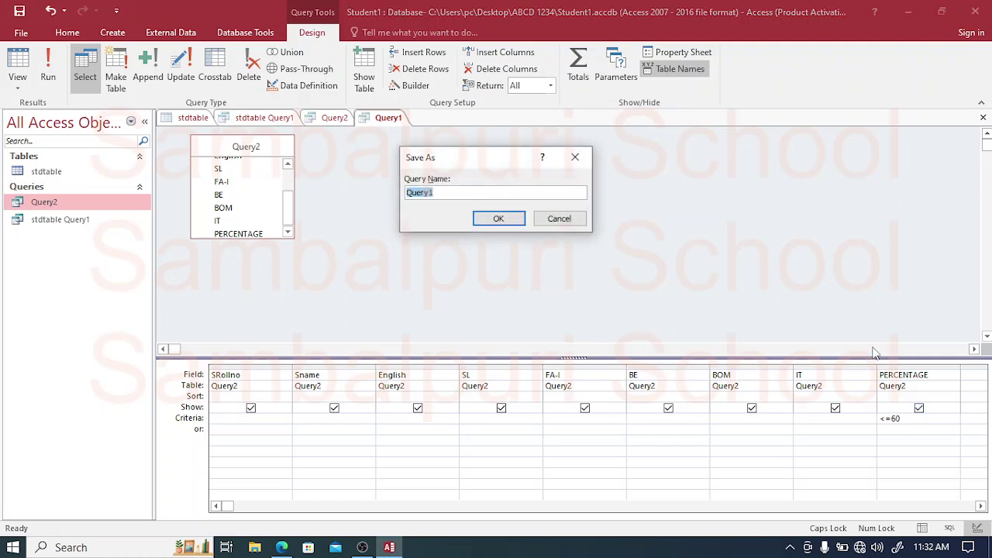
click(535, 191)
text(3)
click(512, 219)
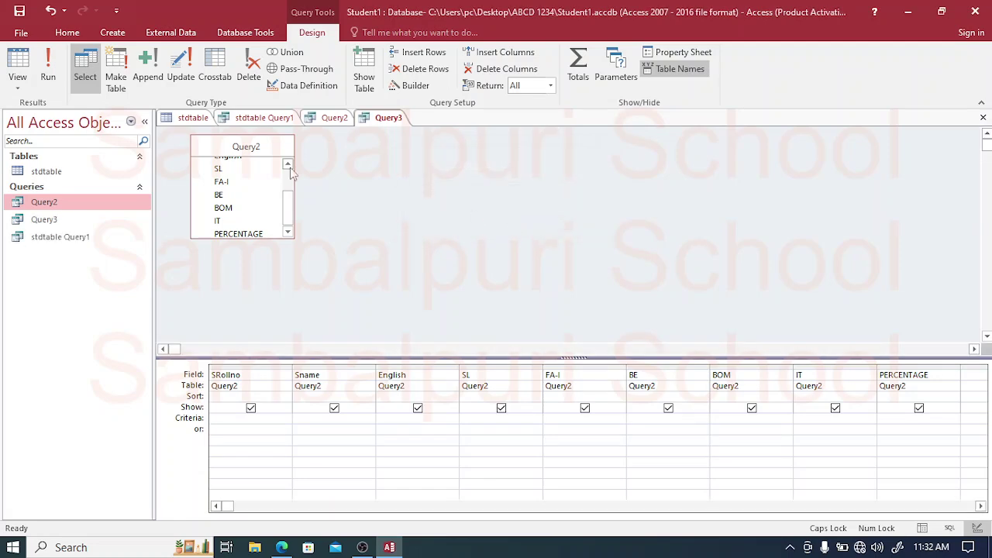
View Query3's results and switch to the practice PDF in the browser to compare them with question 6.
double_click(69, 219)
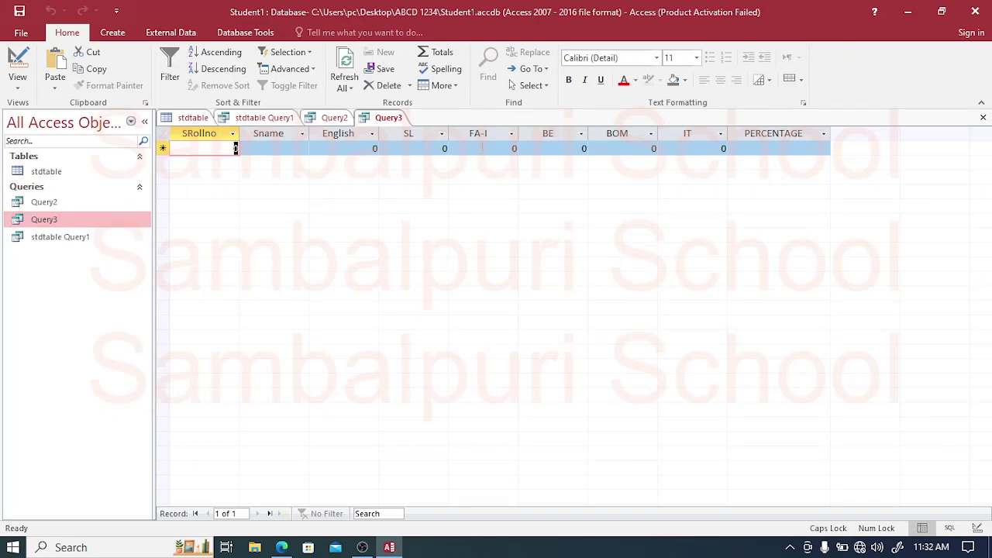
click(283, 548)
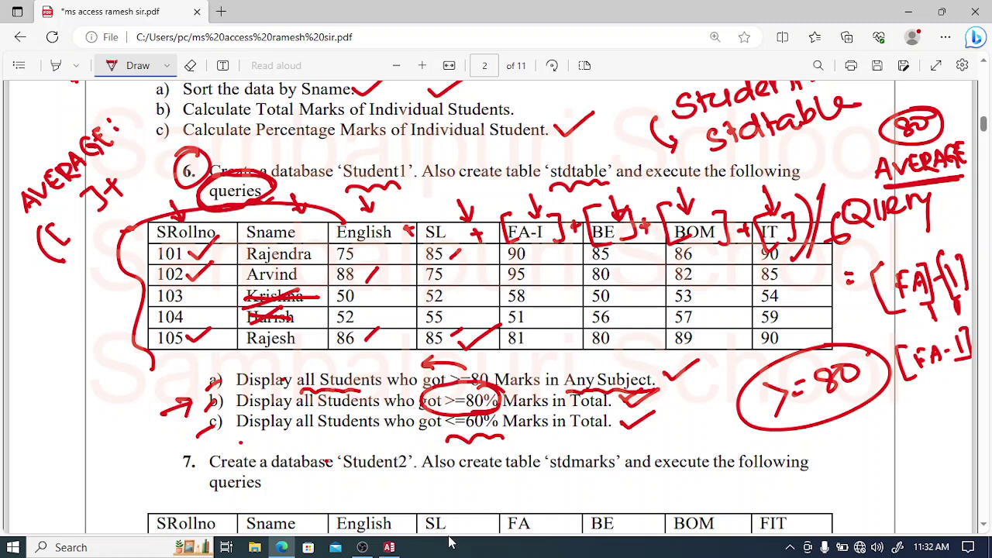
Switch back to Access and compare the datasheet results of Query2 and Query3.
click(394, 547)
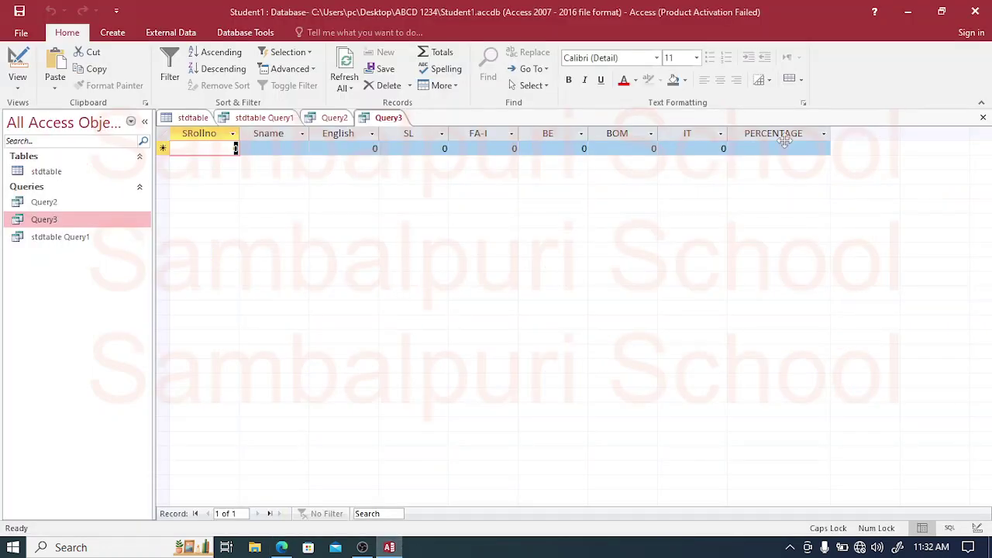
double_click(53, 206)
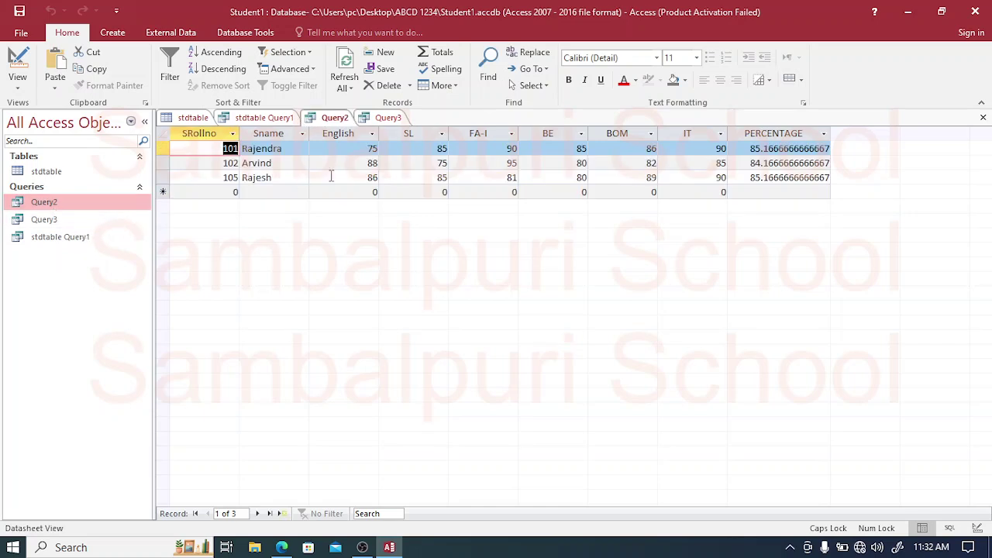
double_click(47, 219)
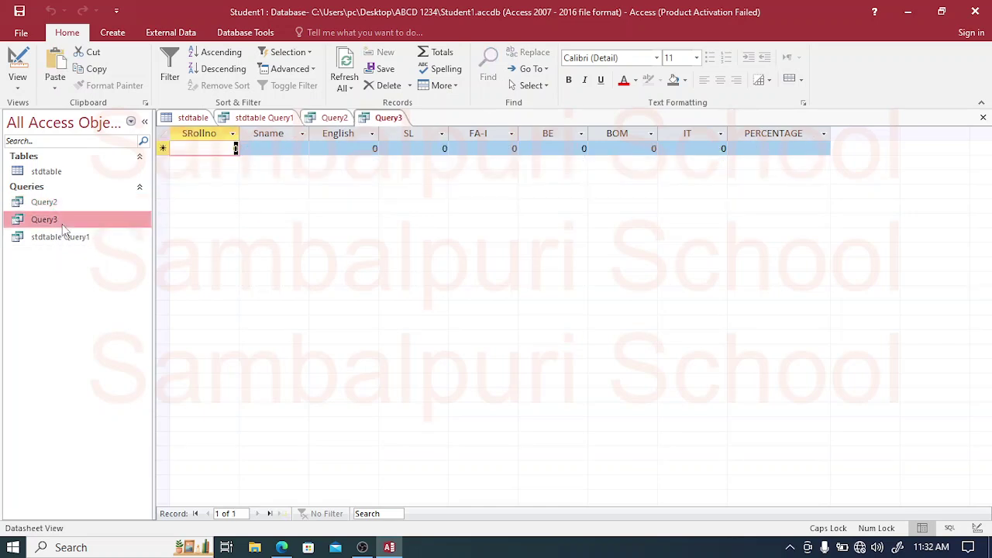
Check Query3's PERCENTAGE field and its criterion in Design View, and return to Query2's datasheet.
click(18, 87)
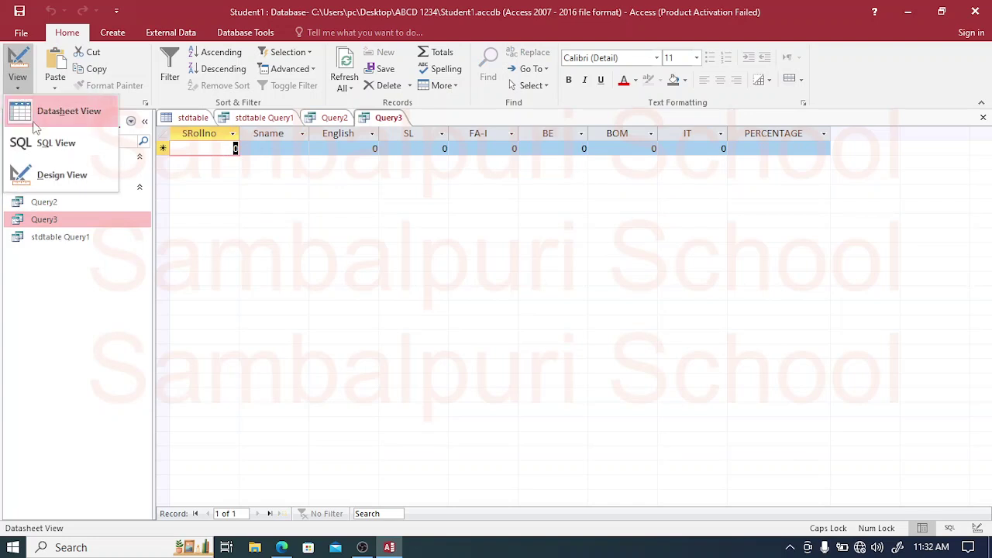
click(35, 176)
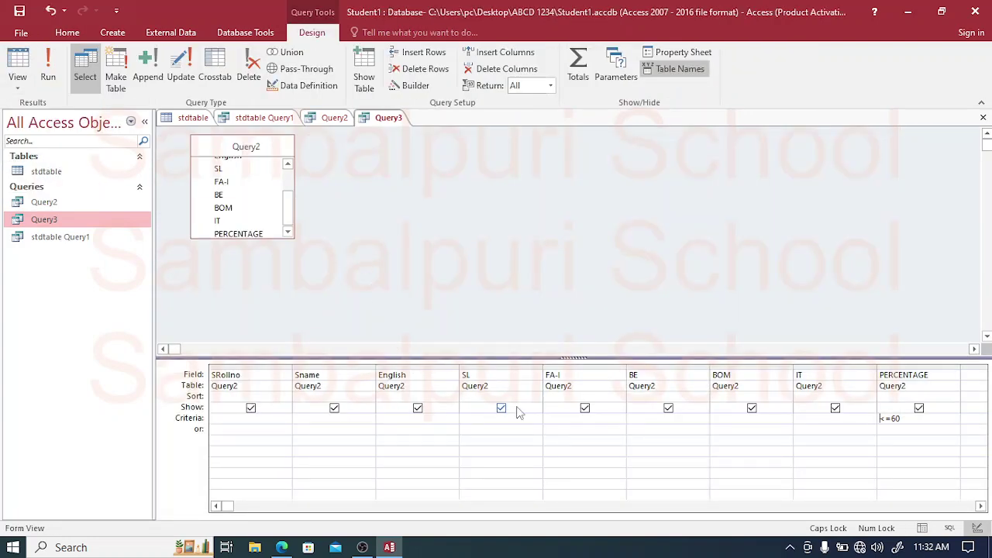
click(882, 418)
click(920, 378)
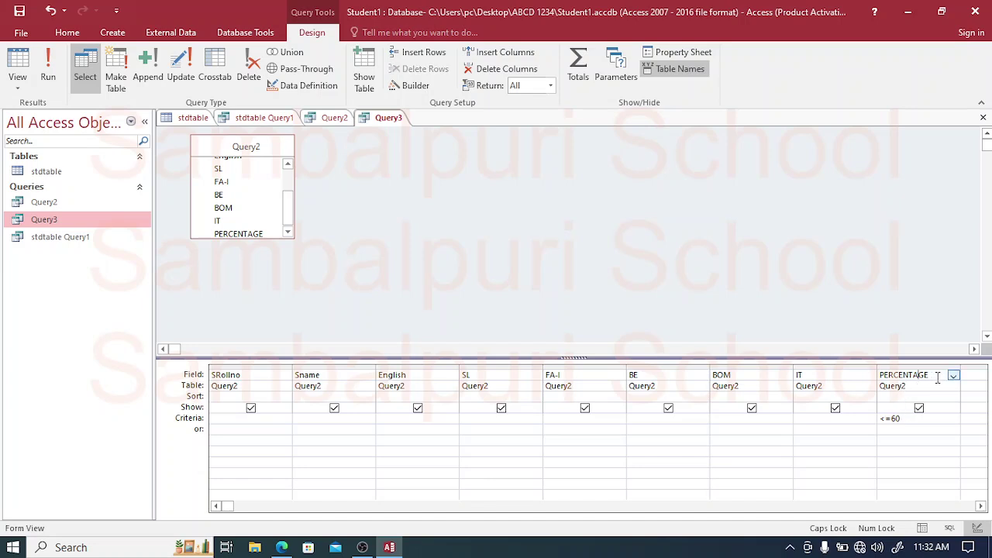
click(953, 376)
click(953, 379)
double_click(105, 203)
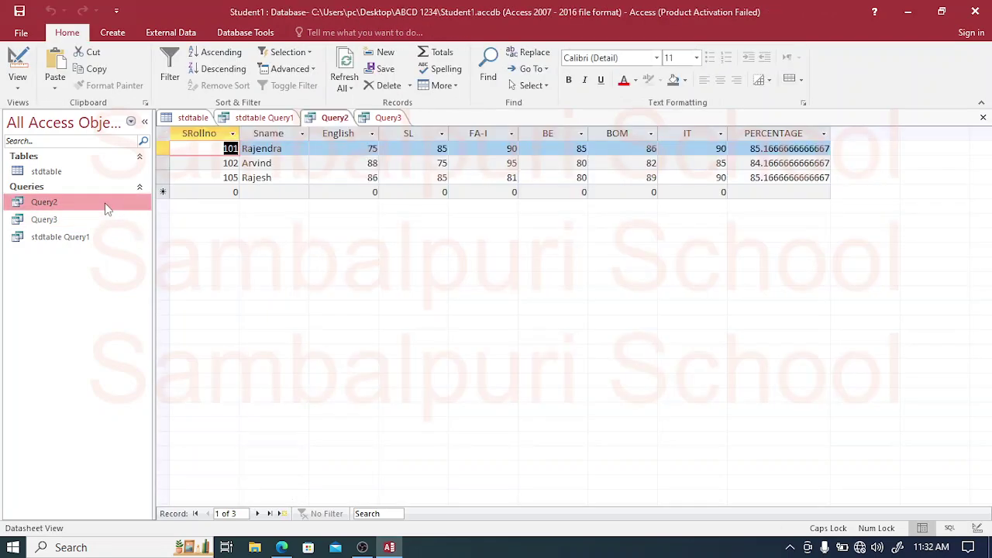
click(823, 134)
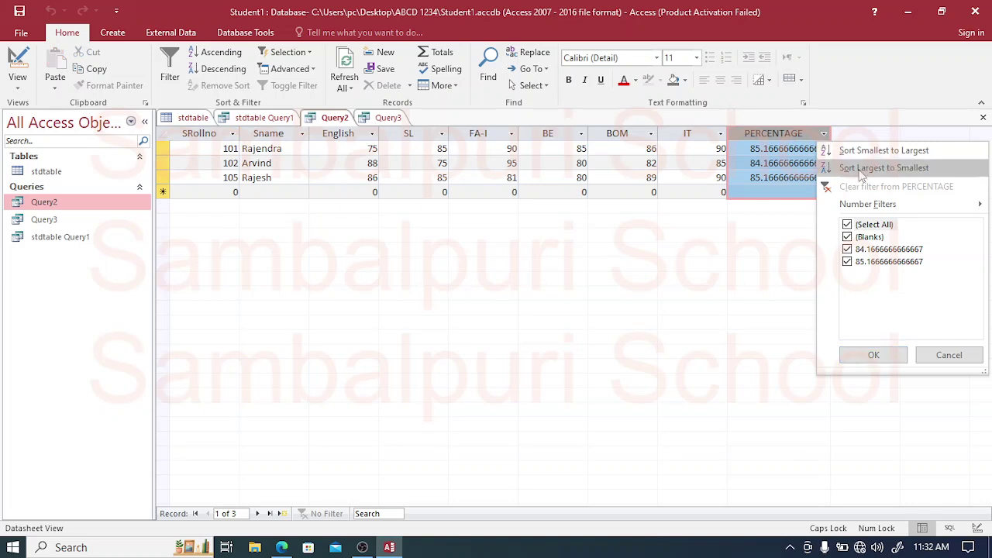
click(848, 225)
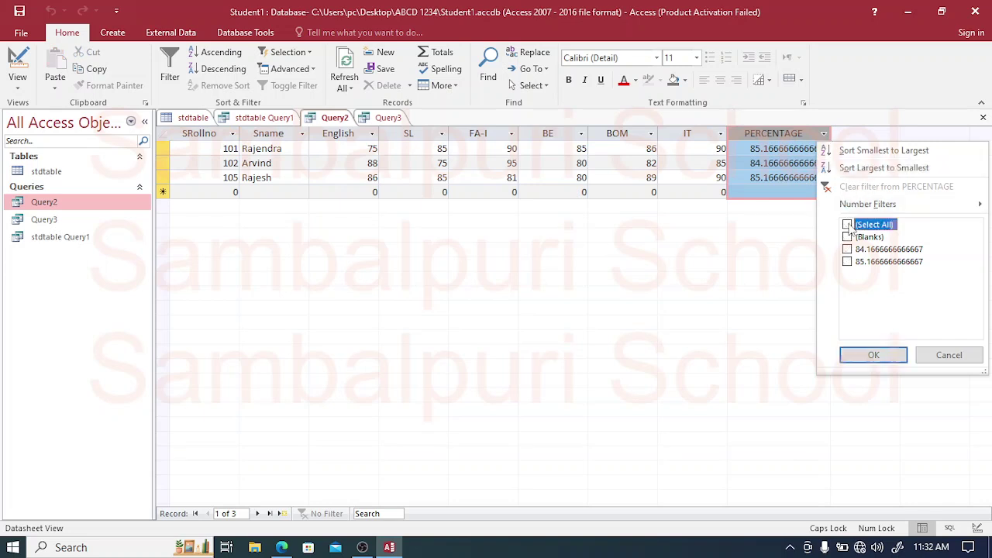
click(968, 356)
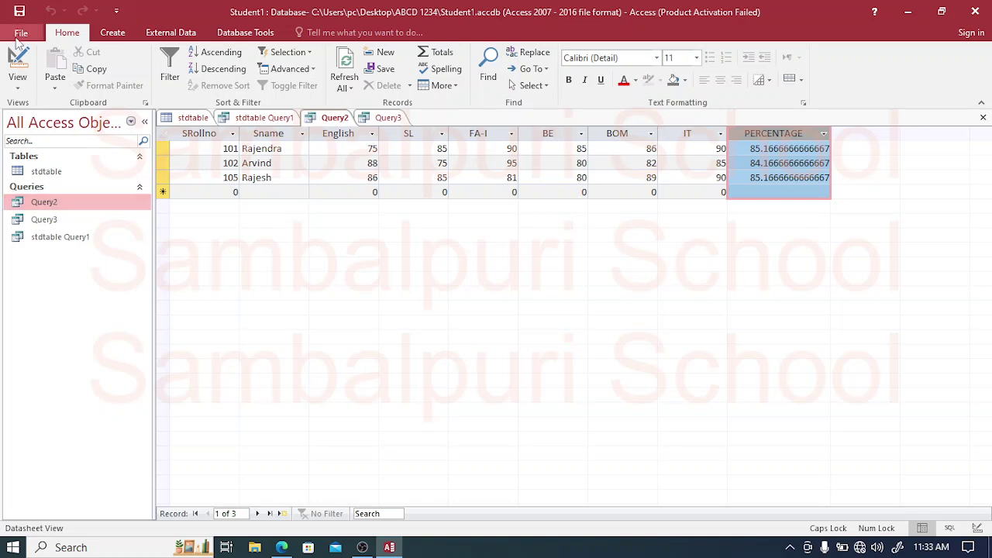
Delete the >=80 criterion from Query2's PERCENTAGE field in Design View and save the query, replacing the earlier version.
click(17, 81)
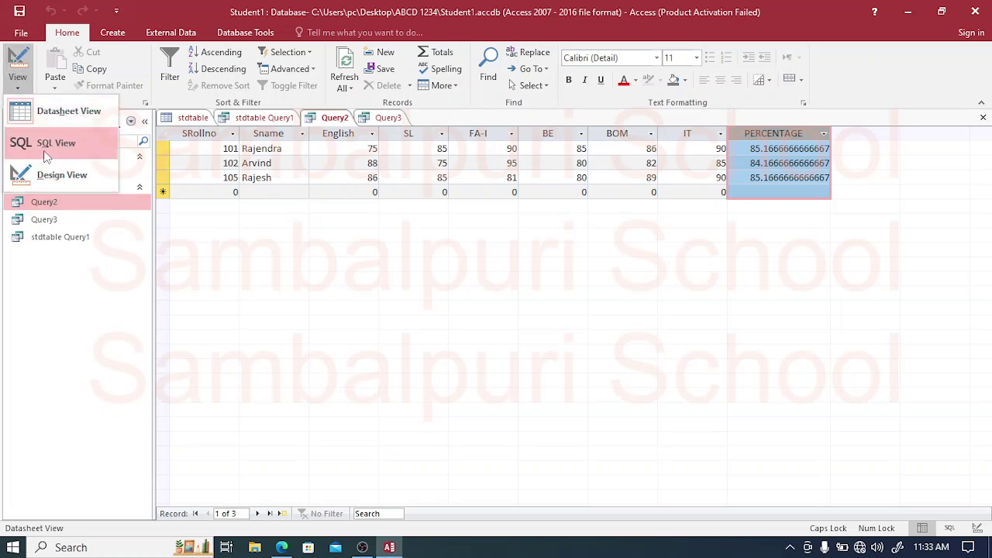
click(47, 174)
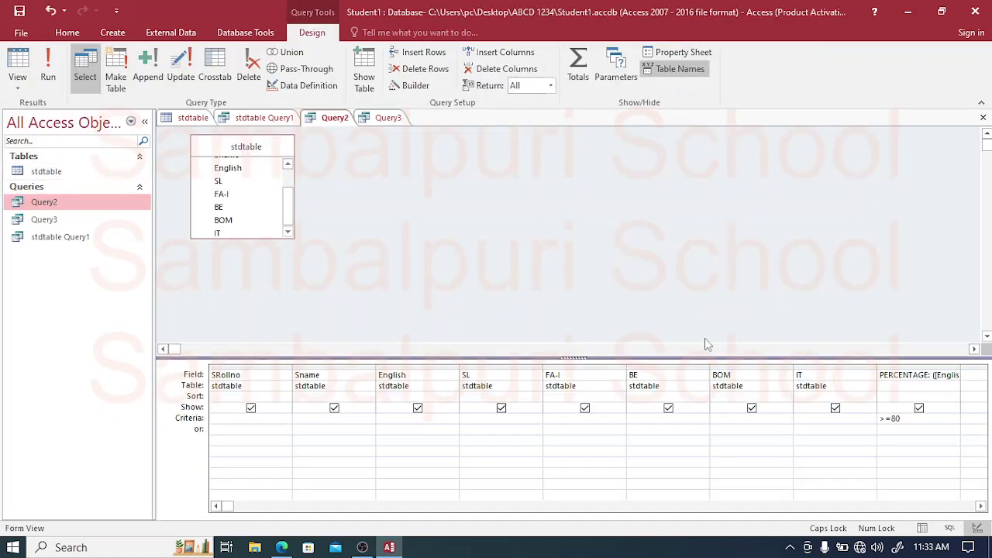
drag(905, 419, 867, 423)
key(Delete)
key(ctrl+s)
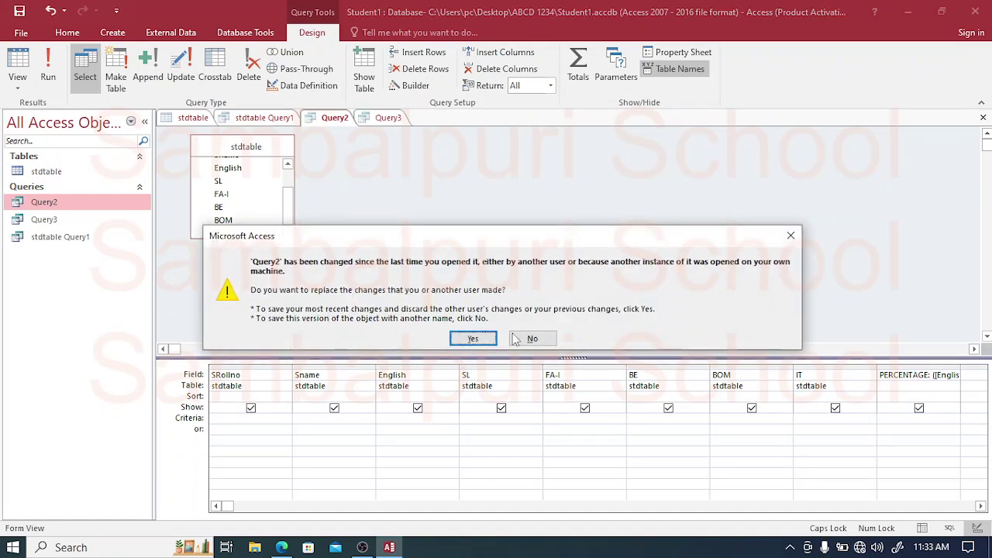
click(473, 338)
click(900, 397)
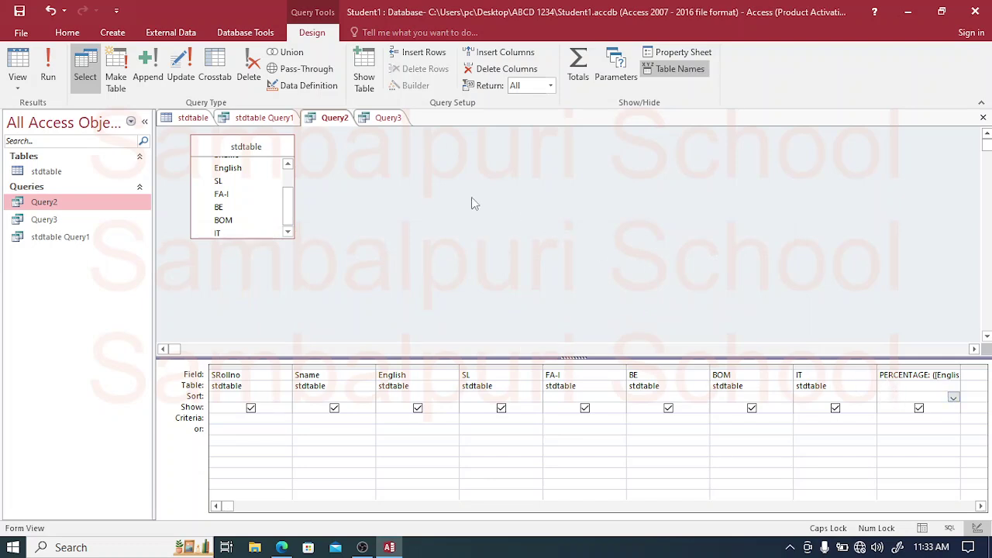
Close Query3 and display Query2's records in Datasheet View.
click(390, 118)
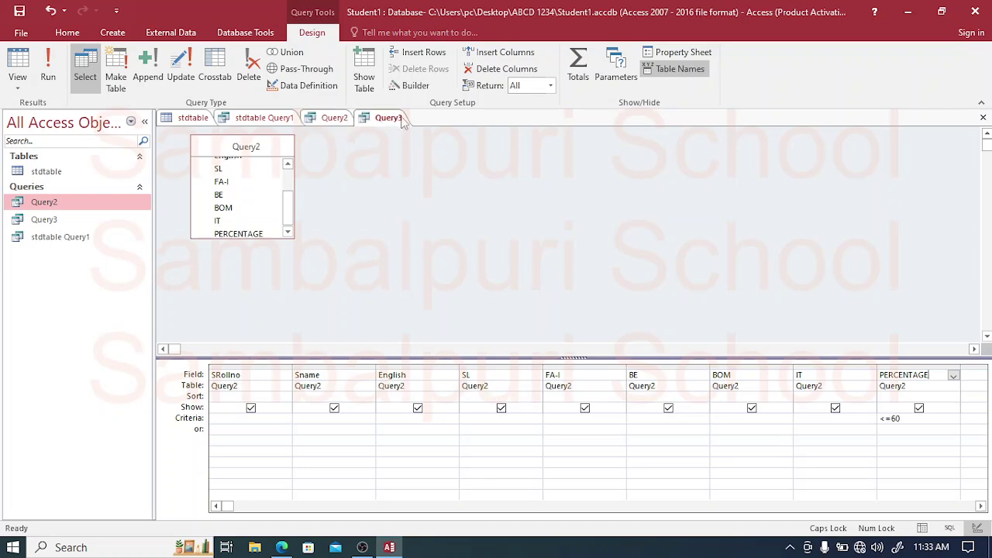
right_click(402, 121)
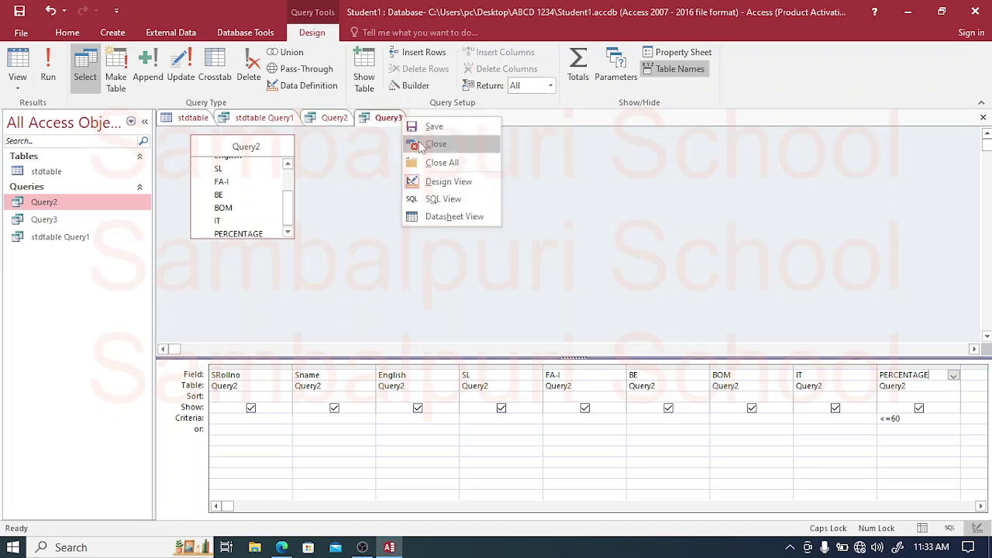
click(419, 145)
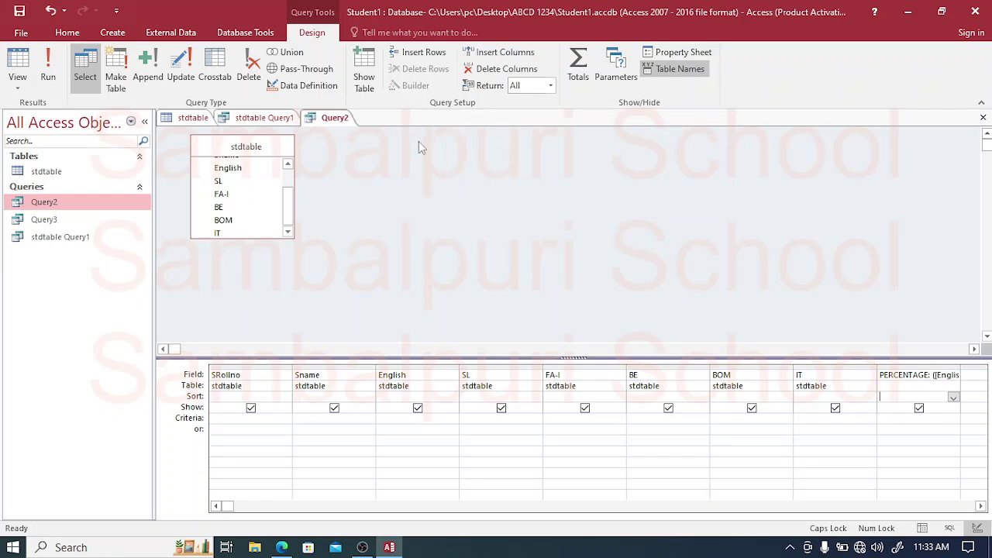
double_click(47, 203)
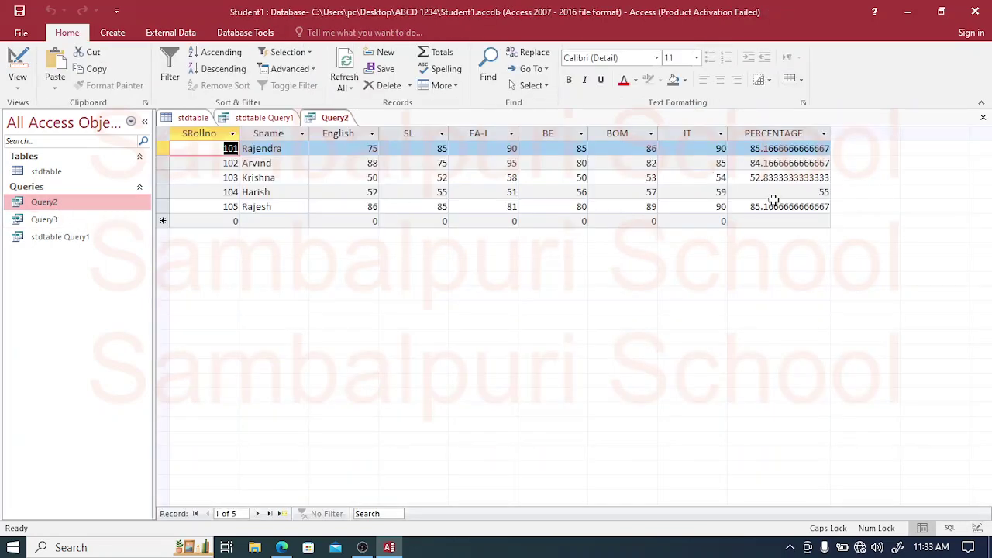